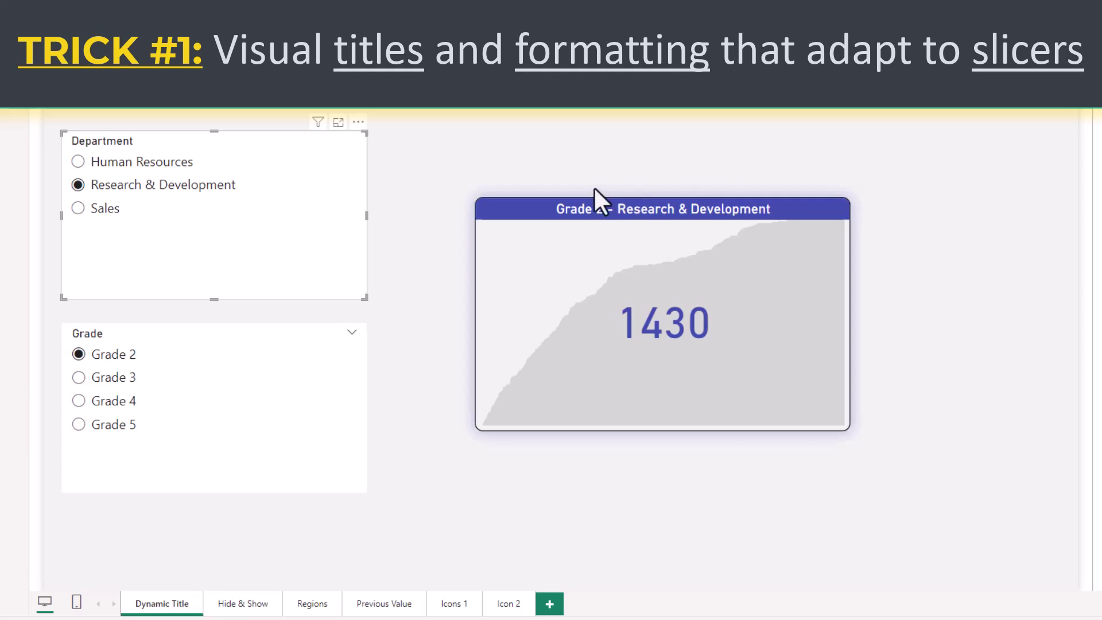
Preview the cards' response to the Grade slicers: Grade 4 on the Dynamic Title page, Grades 2 through 5 on the Hide & Show page
{"action": "left_click", "coordinate": [113, 401]}
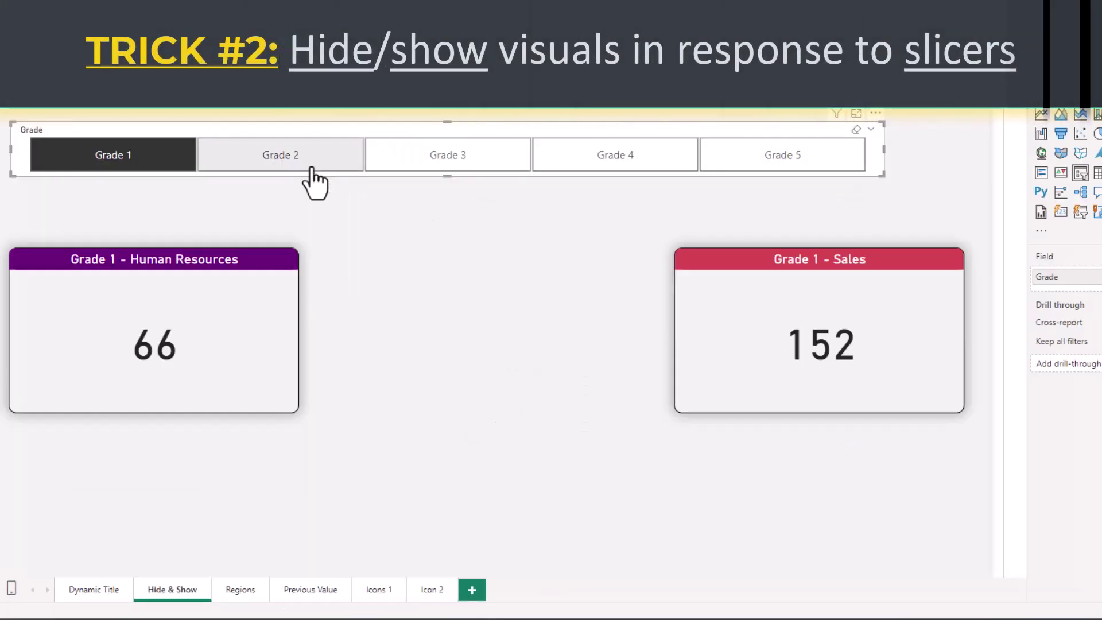
{"action": "left_click", "coordinate": [310, 167]}
{"action": "left_click", "coordinate": [448, 163]}
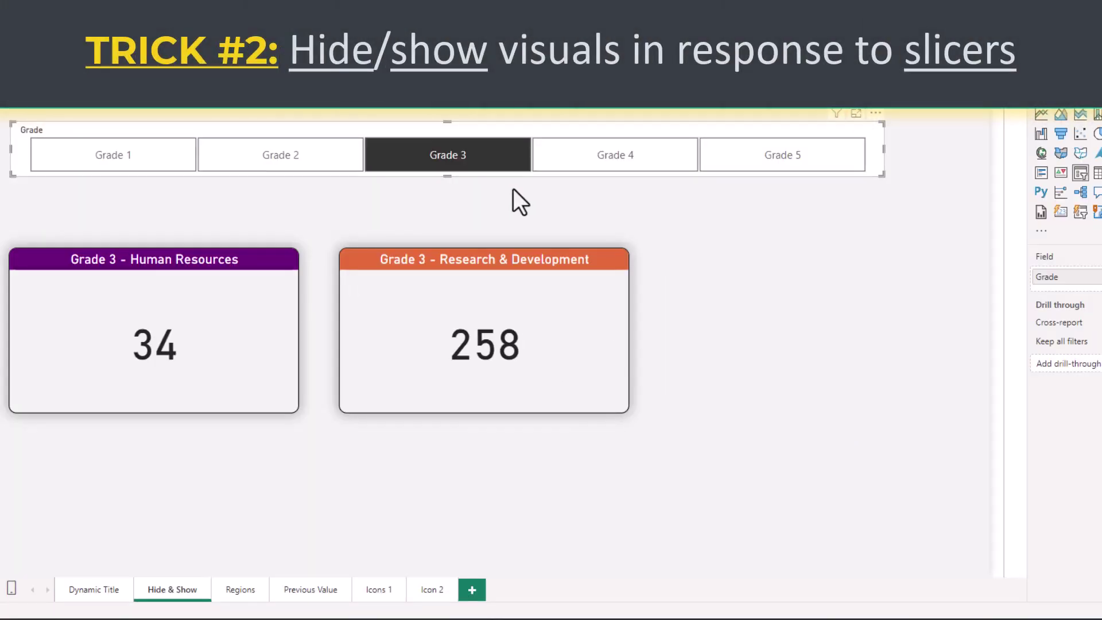
{"action": "left_click", "coordinate": [605, 165]}
{"action": "left_click", "coordinate": [766, 160]}
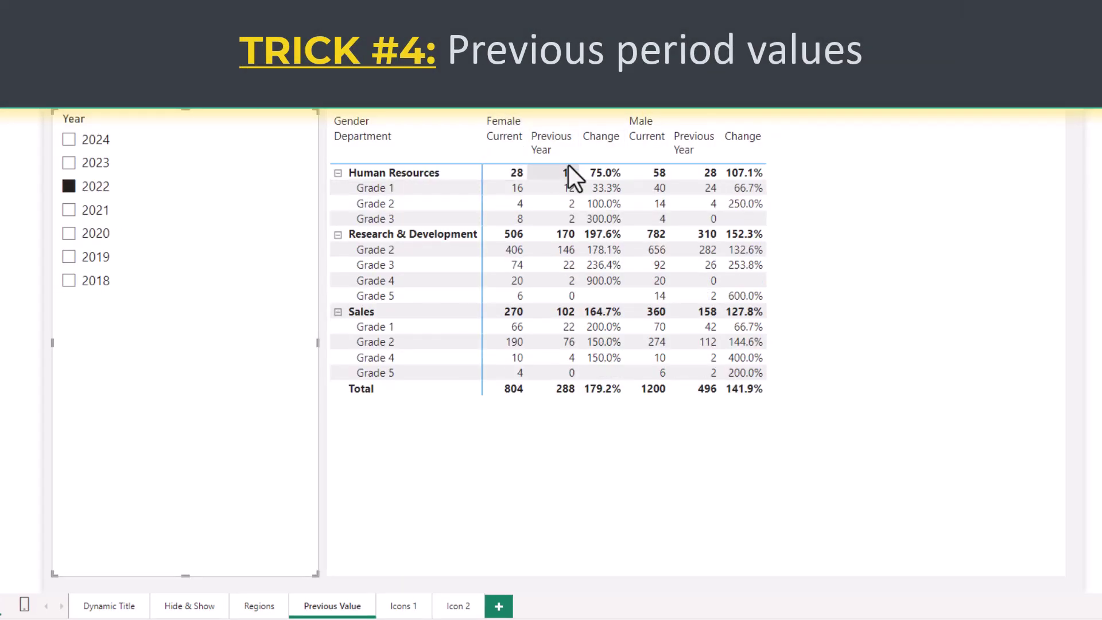
Preview the previous-year comparison matrix by filtering the Year slicer to 2021 and 2020 in turn
{"action": "left_click", "coordinate": [91, 210]}
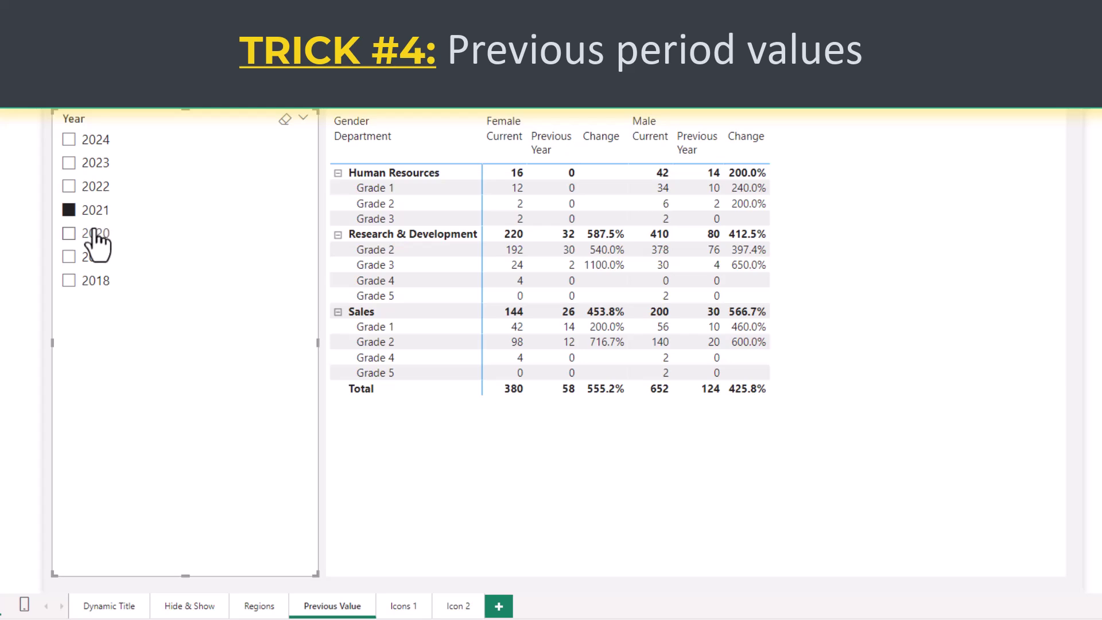
{"action": "left_click", "coordinate": [92, 233]}
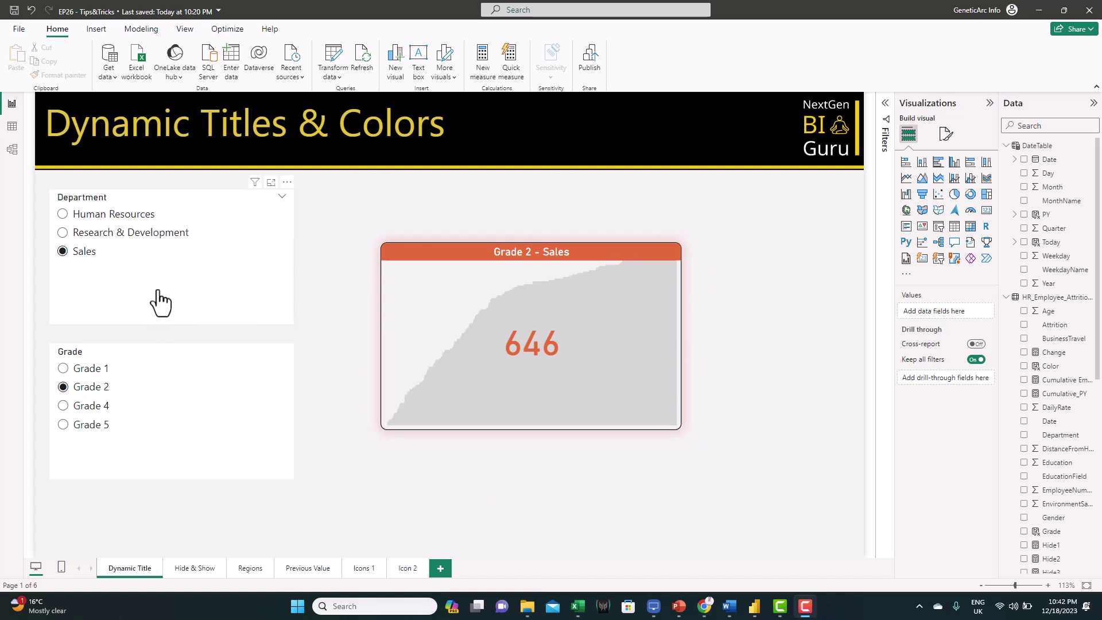
Try the finished dynamic title and colors by choosing the Research & Development department and Grade 4 in the slicers
{"action": "left_click", "coordinate": [111, 234]}
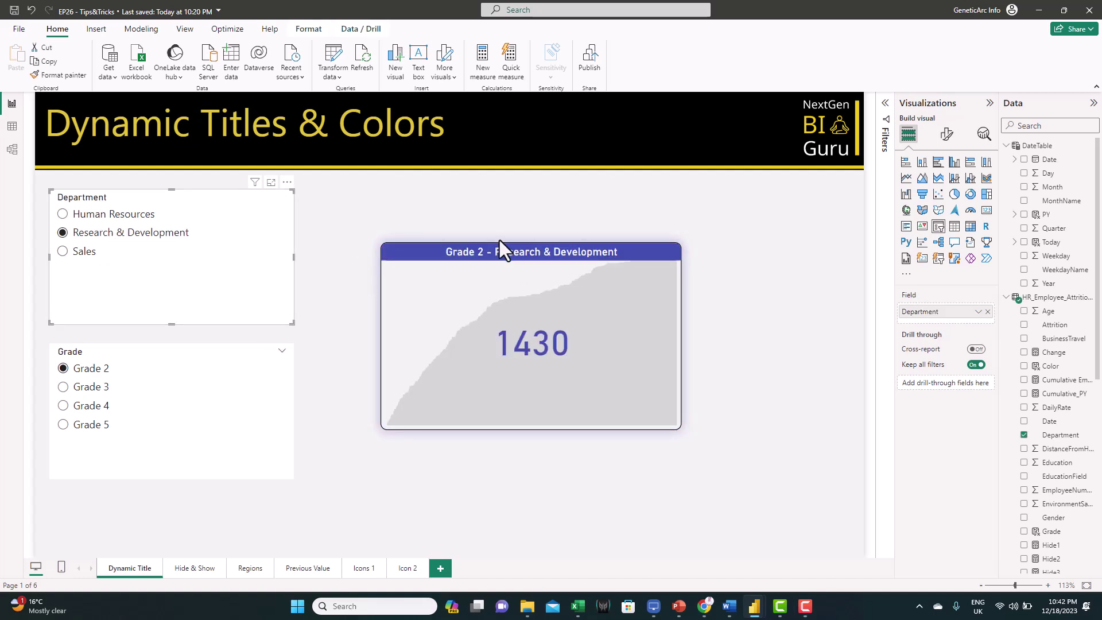
{"action": "left_click", "coordinate": [92, 406]}
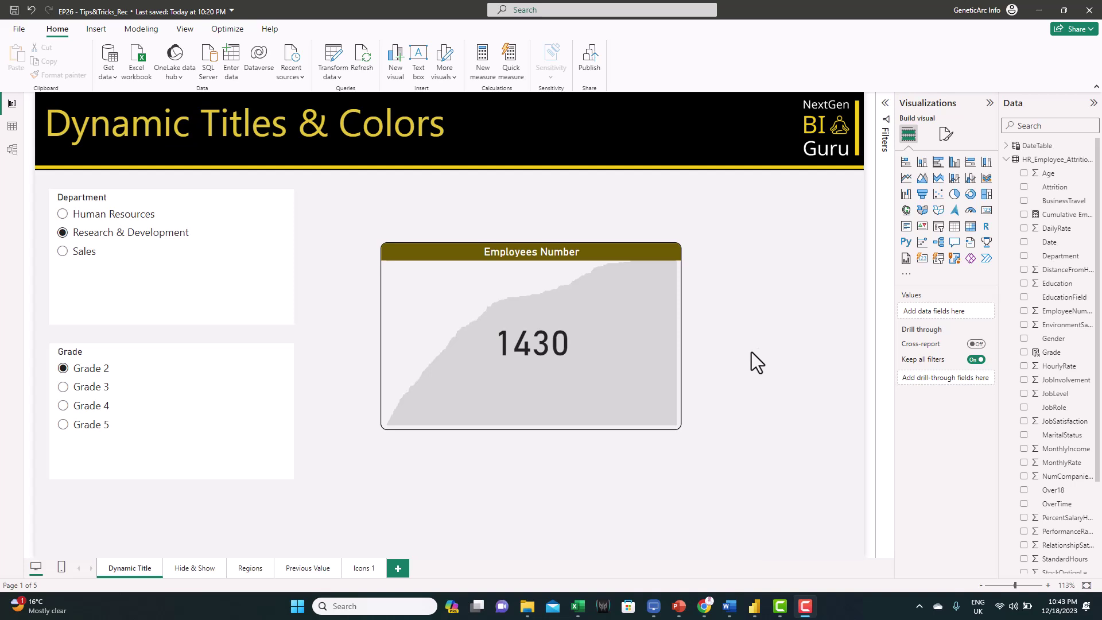
Add a calculated column named Title to HR_Employee_Attrition_Data that joins Grade, " - " and Department
{"action": "right_click", "coordinate": [1043, 164]}
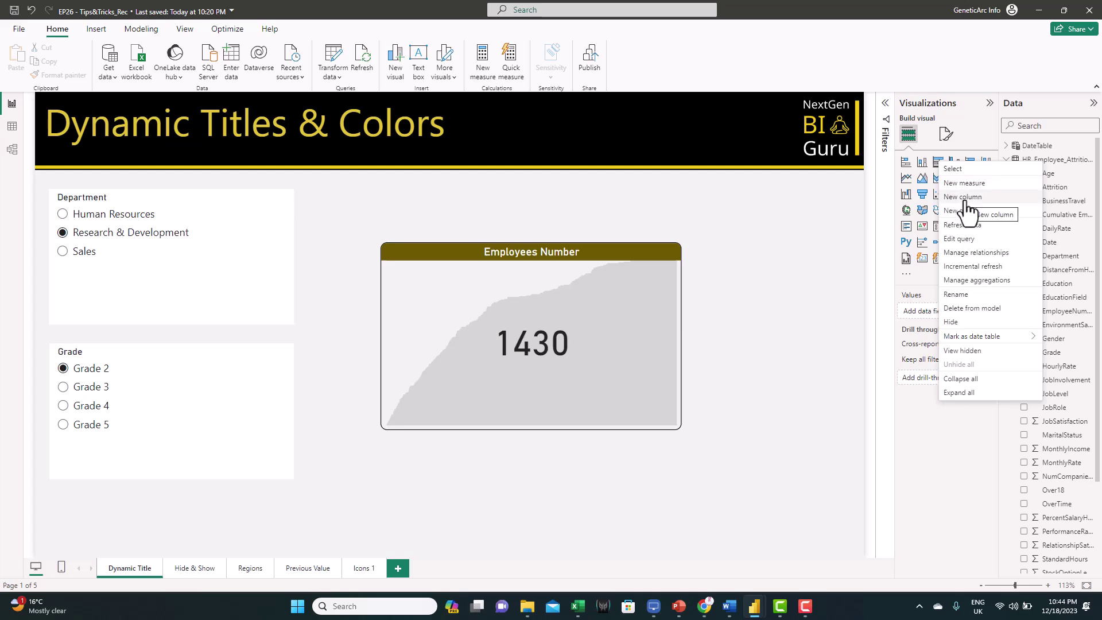
{"action": "left_click", "coordinate": [965, 184]}
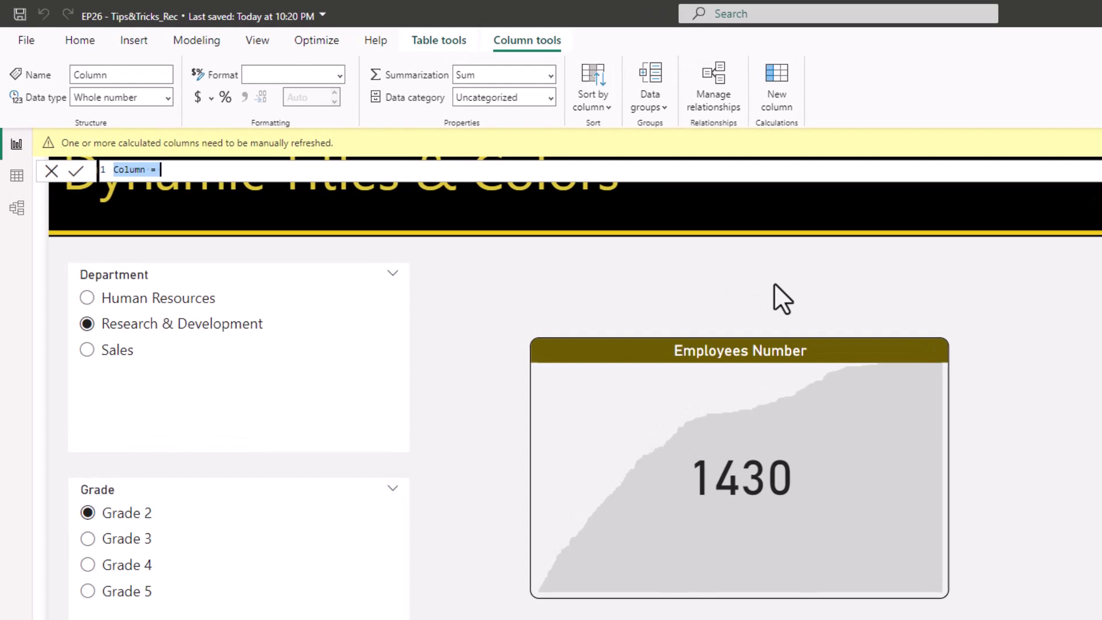
{"action": "type", "text": "Title = HR_Employee_Attrition_Data[Grade] & \" - \" & HR_Employee_Attrition_Data[Department]"}
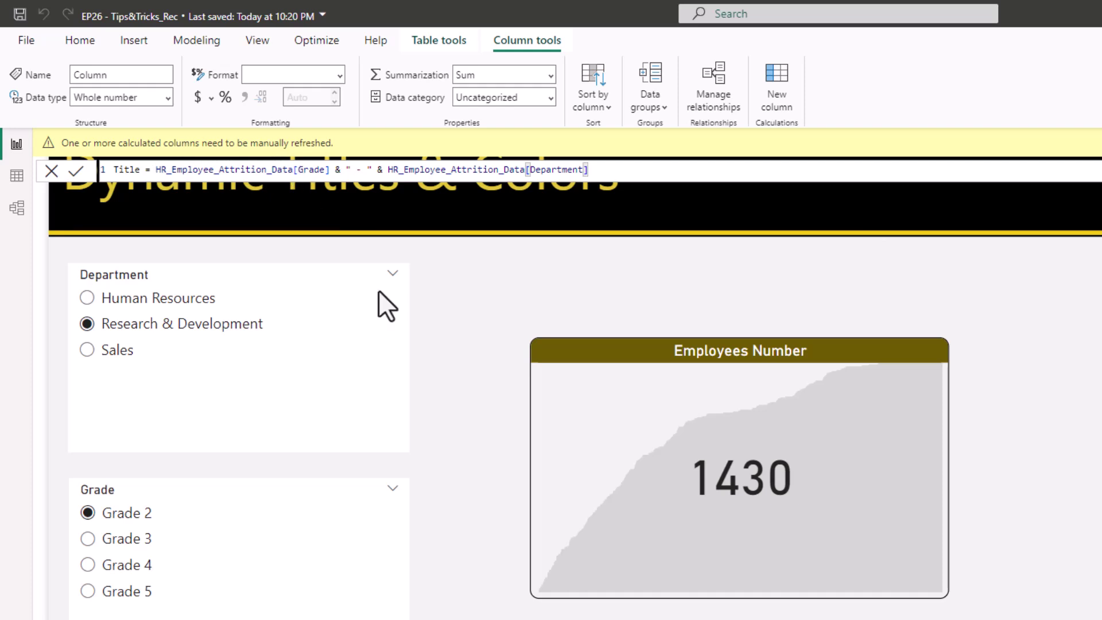
{"action": "left_click", "coordinate": [76, 172]}
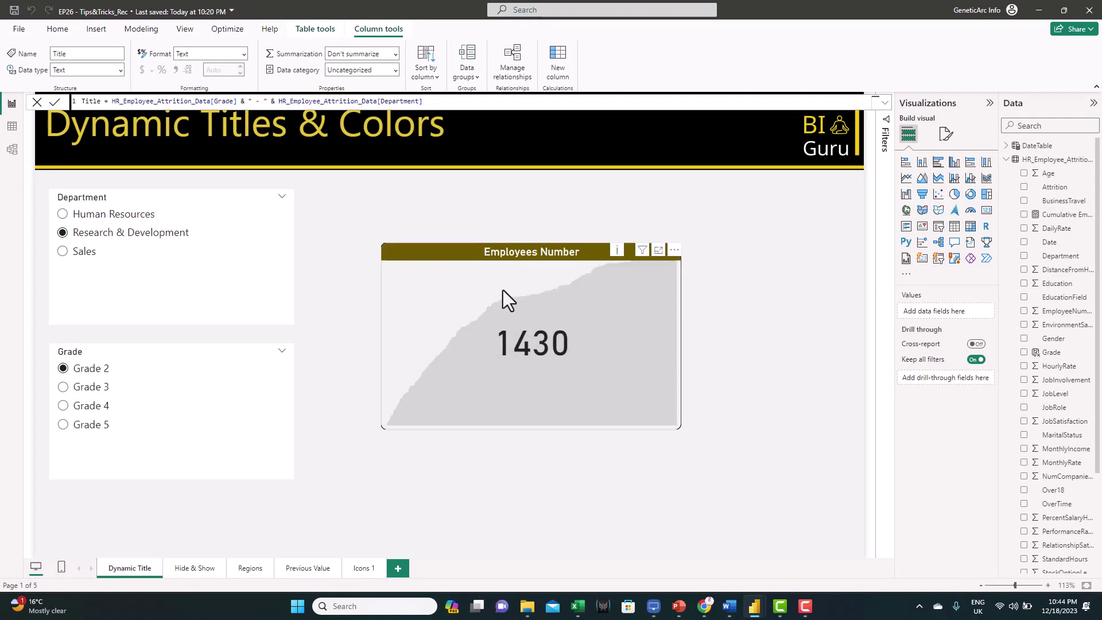
Base the Employees Number card's title text on the Title field through conditional formatting, using the Field value style and First summarization
{"action": "left_click", "coordinate": [474, 262]}
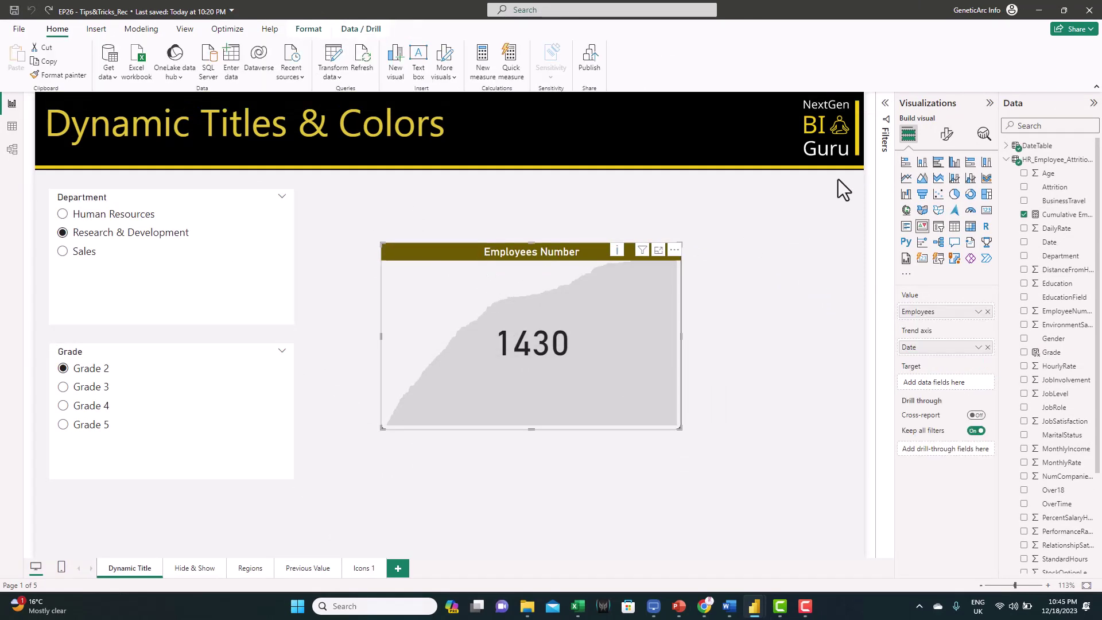
{"action": "left_click", "coordinate": [947, 135]}
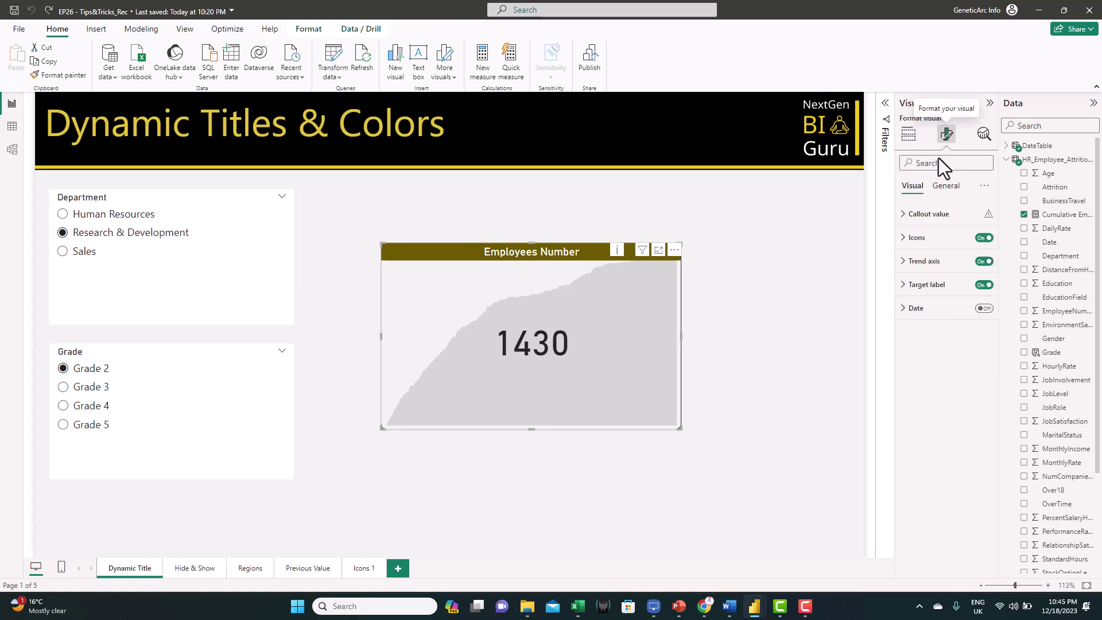
{"action": "left_click", "coordinate": [945, 186]}
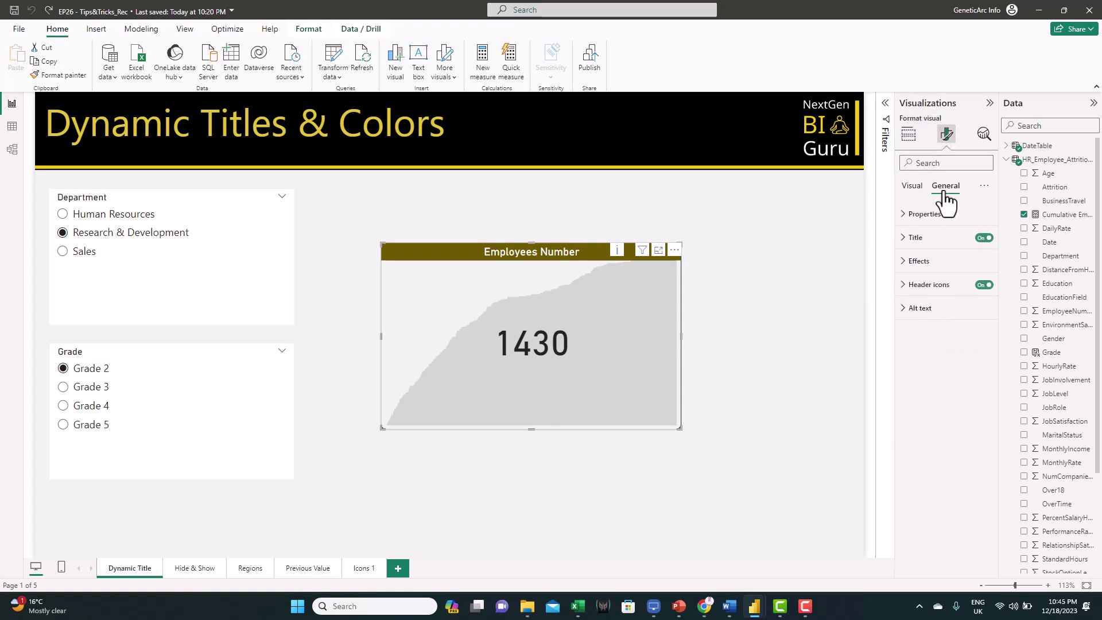
{"action": "left_click", "coordinate": [905, 241]}
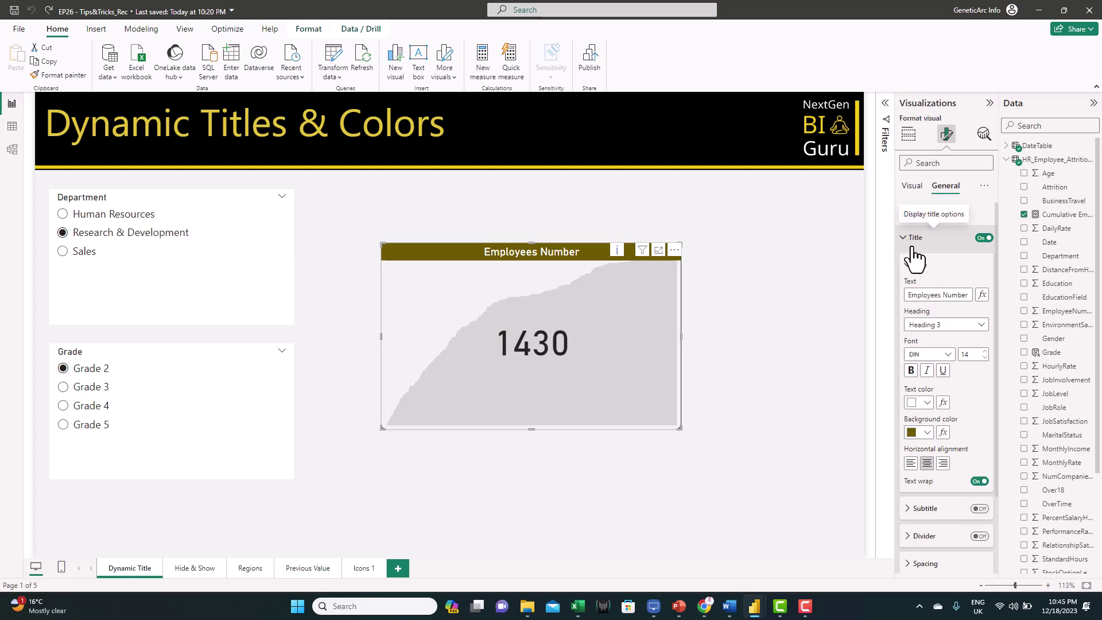
{"action": "left_click", "coordinate": [982, 295]}
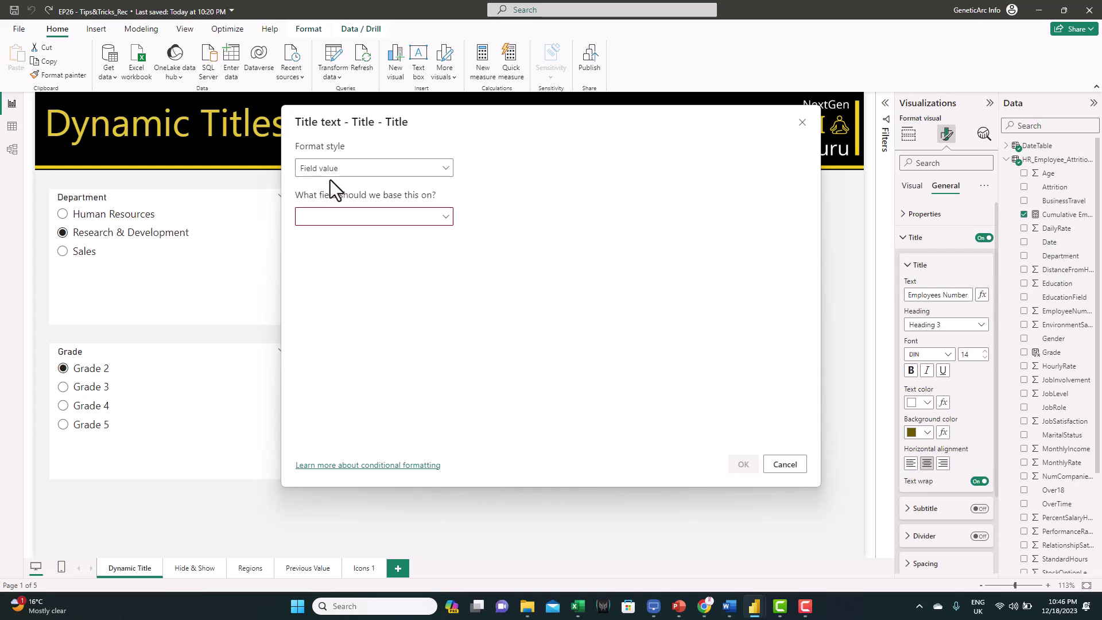
{"action": "left_click", "coordinate": [445, 218]}
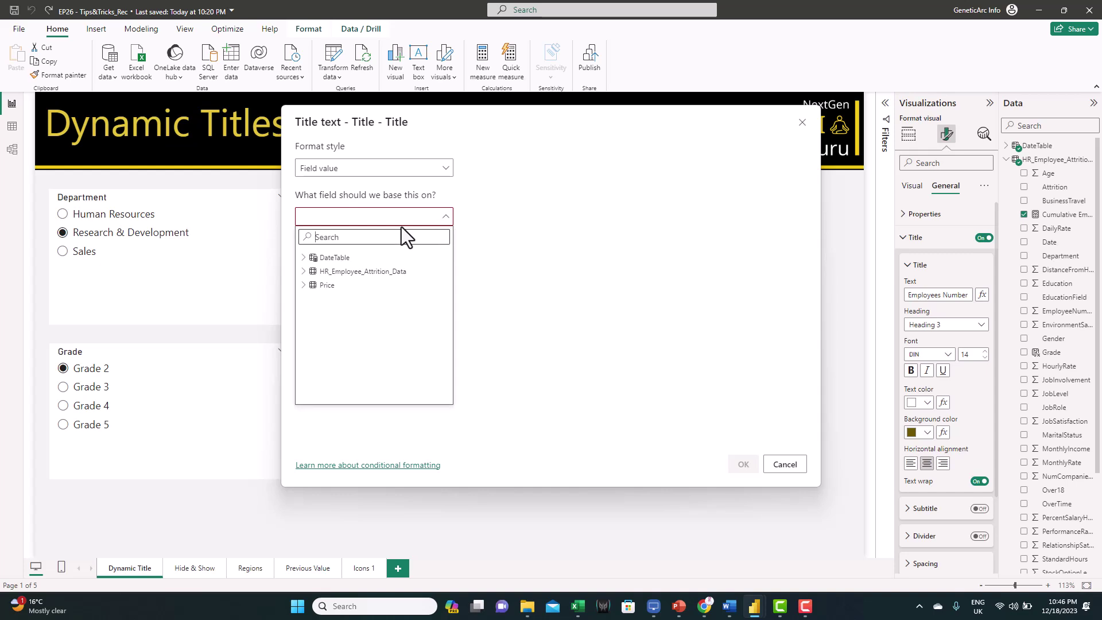
{"action": "left_click", "coordinate": [361, 237]}
{"action": "type", "text": "tit"}
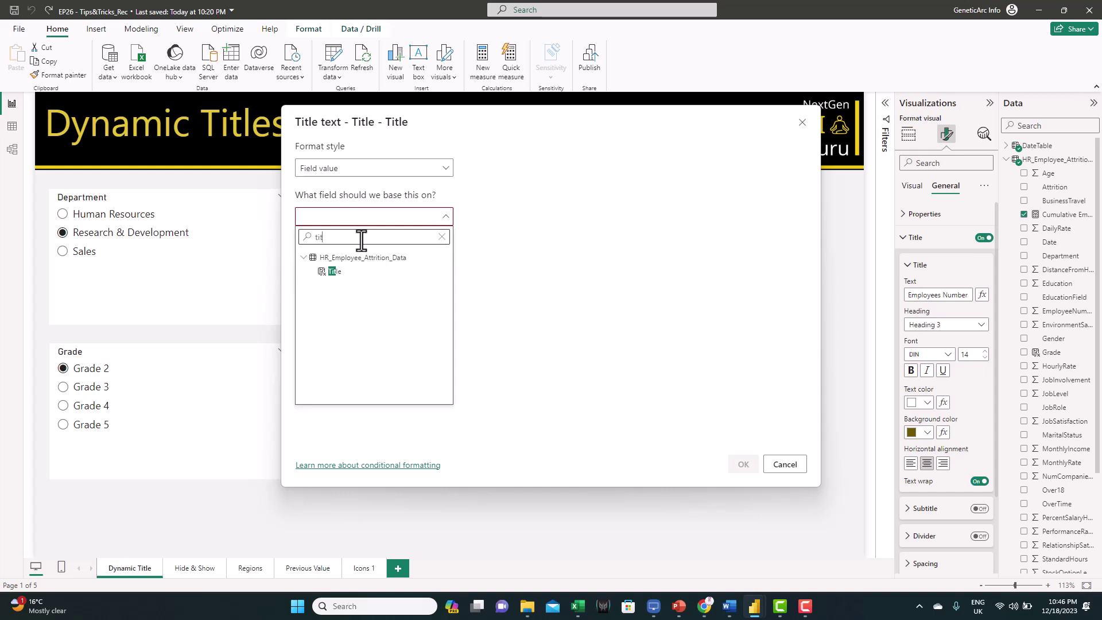
{"action": "left_click", "coordinate": [357, 271]}
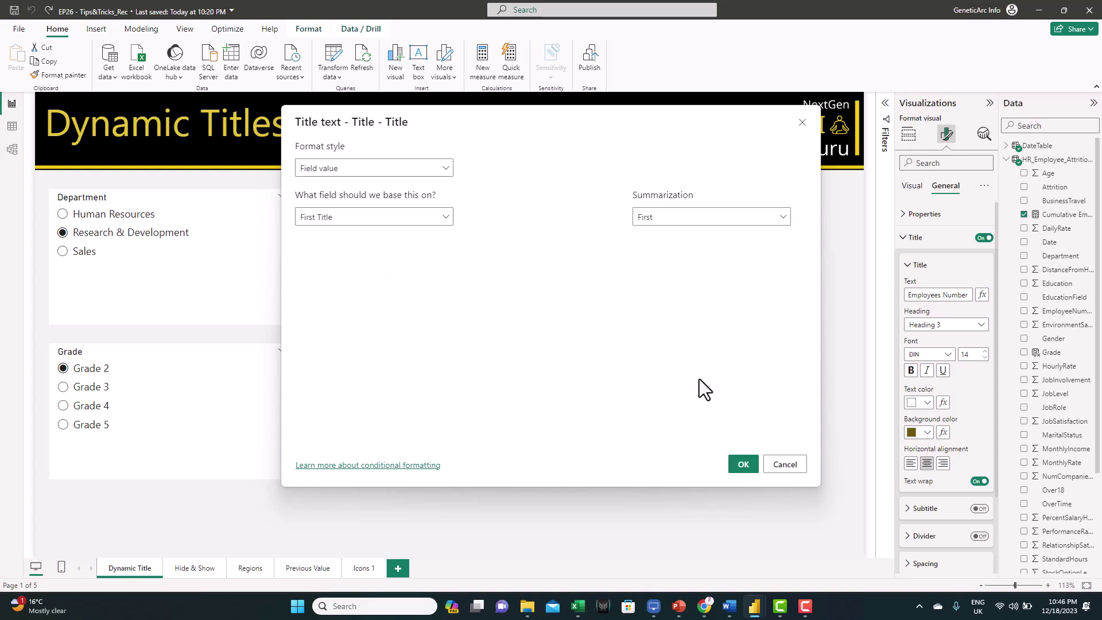
{"action": "left_click", "coordinate": [742, 466]}
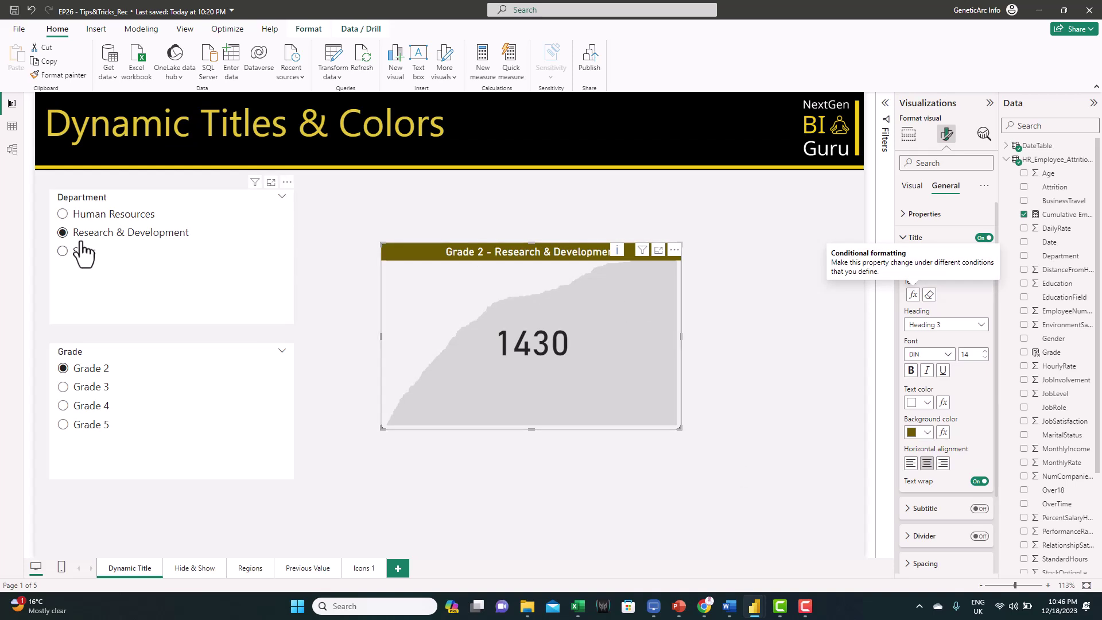
Test the card's dynamic title by switching the Department slicer through Human Resources, Sales and Research & Development
{"action": "left_click", "coordinate": [63, 215]}
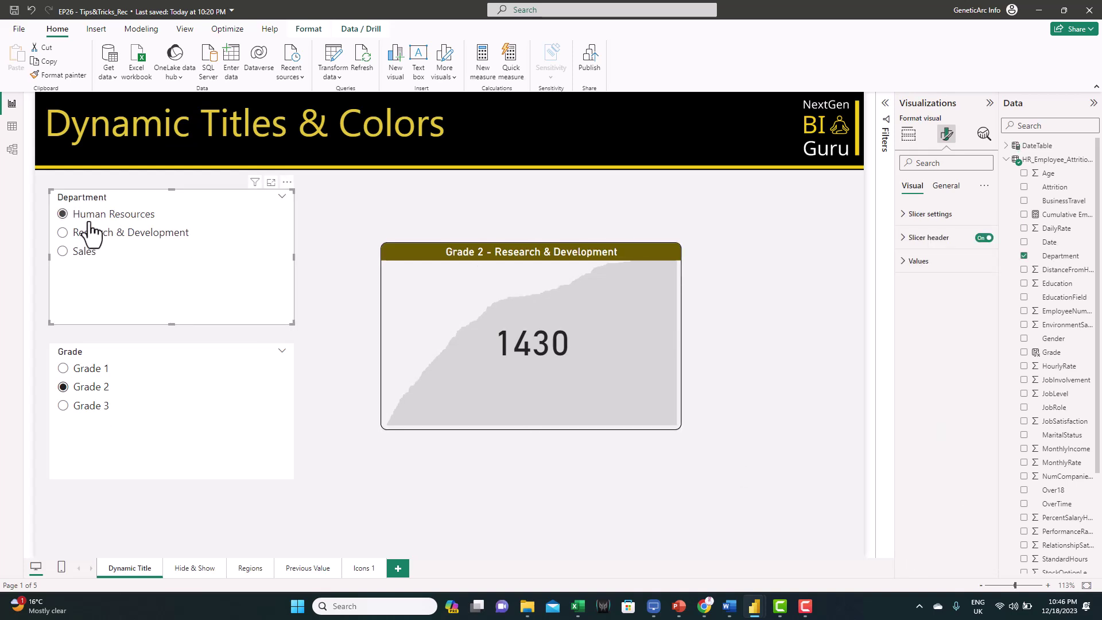
{"action": "left_click", "coordinate": [80, 254]}
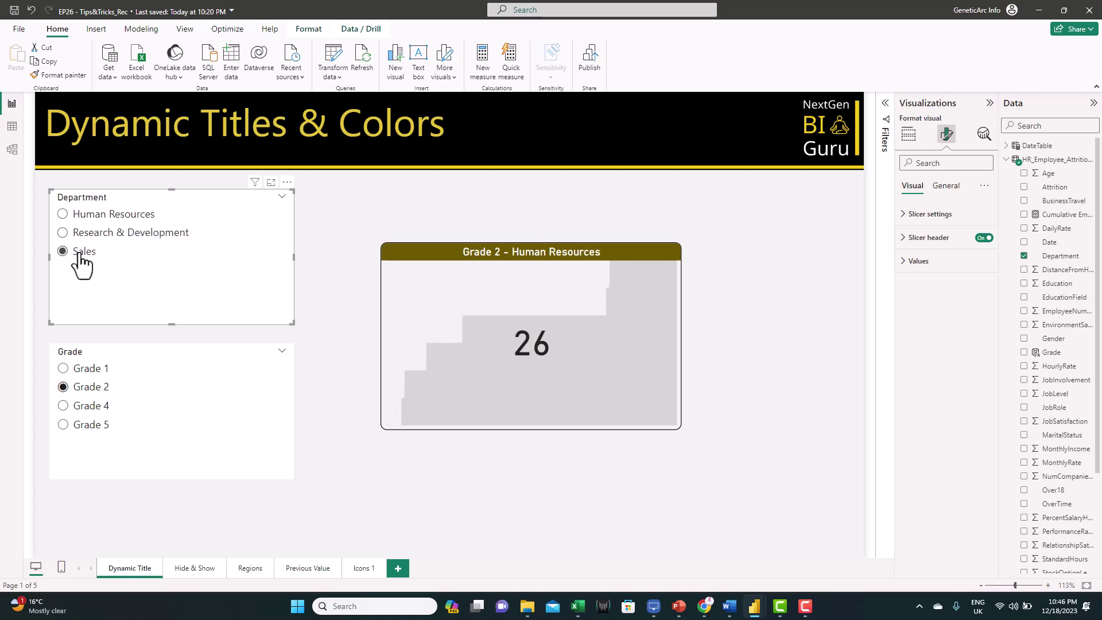
{"action": "left_click", "coordinate": [76, 232]}
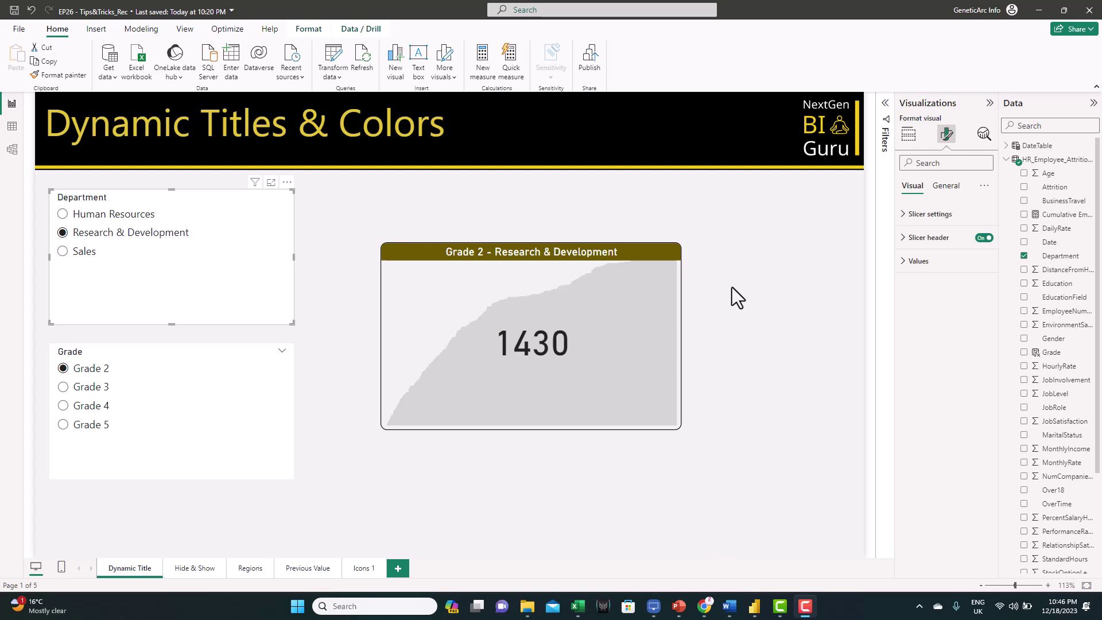
Add a calculated column Color to HR_Employee_Attrition_Data using IF on Department: Sales "#E66C37", Human Resources "#D64550", otherwise "#414FB1"
{"action": "right_click", "coordinate": [1044, 167]}
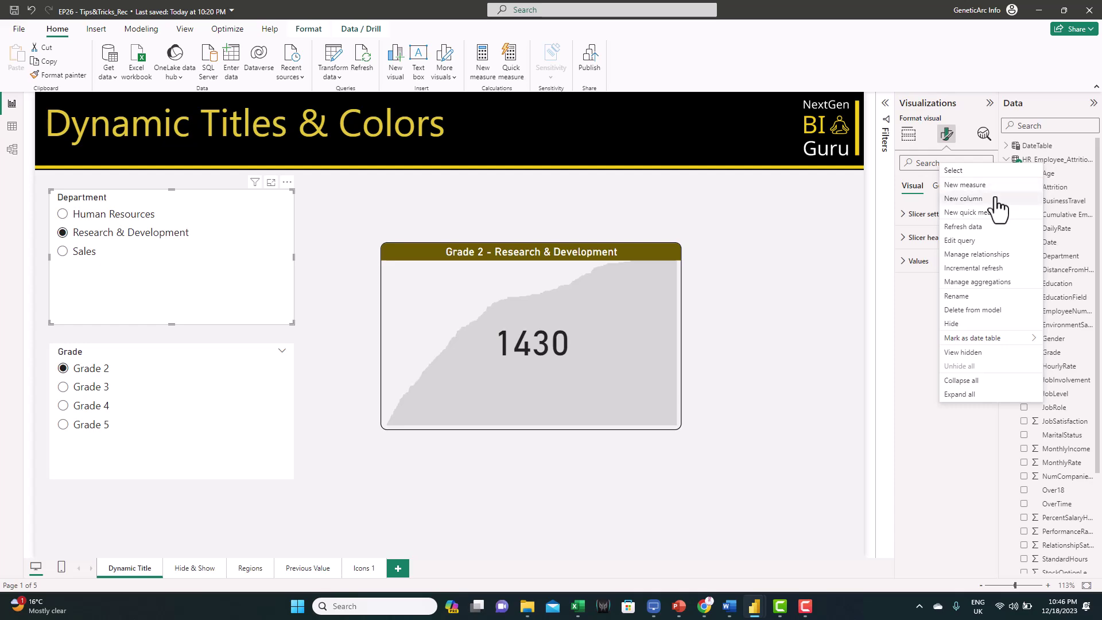
{"action": "key", "text": "Escape"}
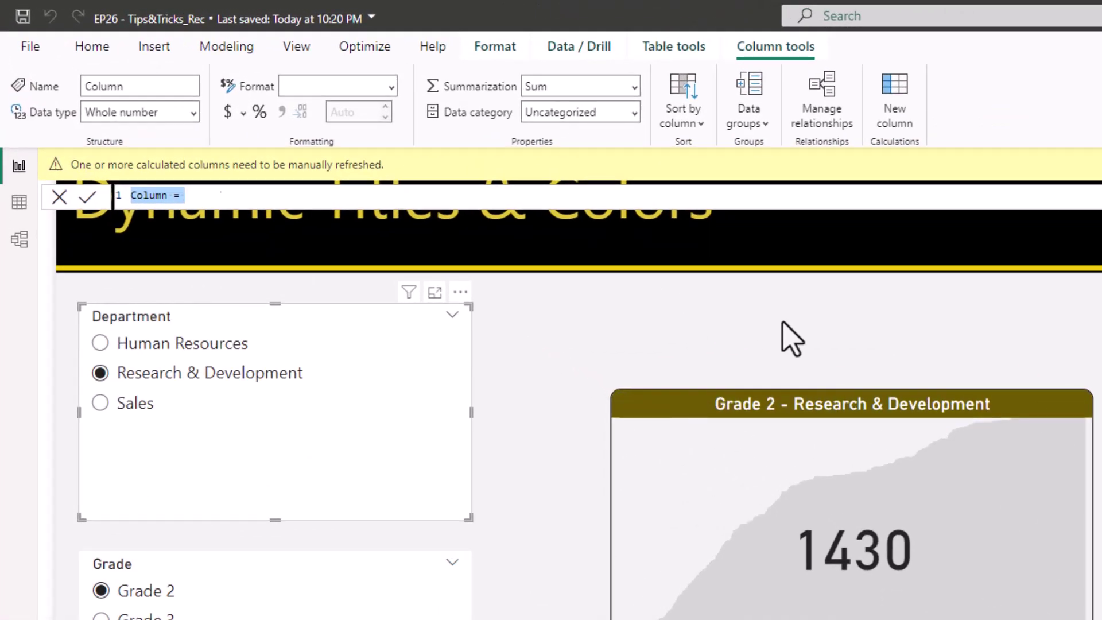
{"action": "type", "text": "Color = if(HR_Employee_Attrition_Data[Department]=\"Sales\",\"#E66C37\",if(HR_Employee_Attrition_Data[Department]=\"Human Resources\",\"#D64550\",\"#414FB1\"))"}
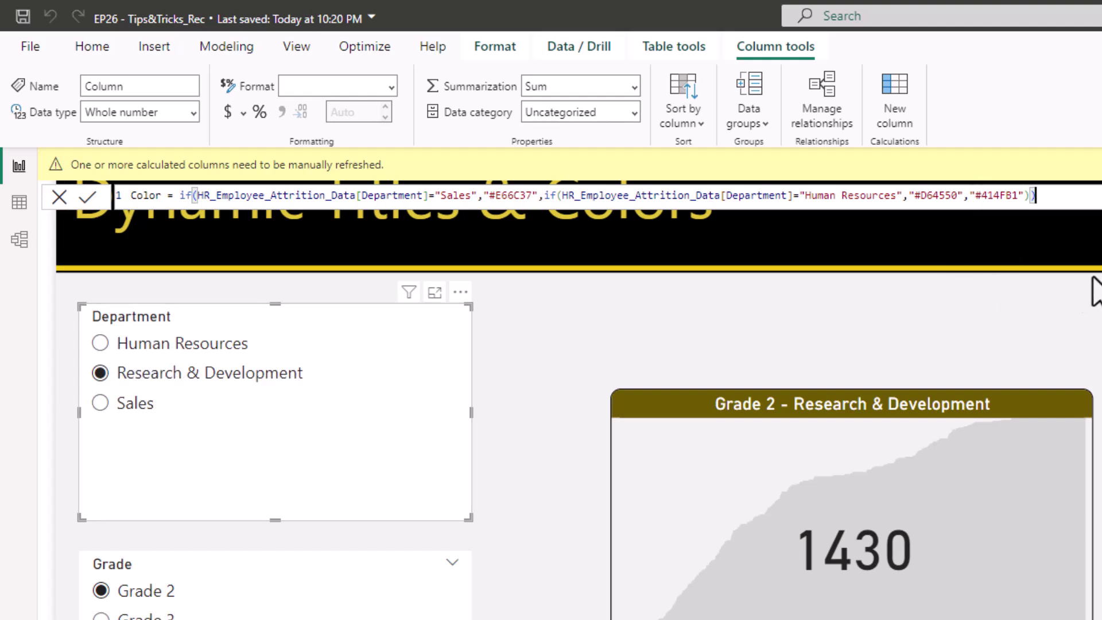
{"action": "left_click", "coordinate": [87, 195]}
{"action": "left_click", "coordinate": [912, 344]}
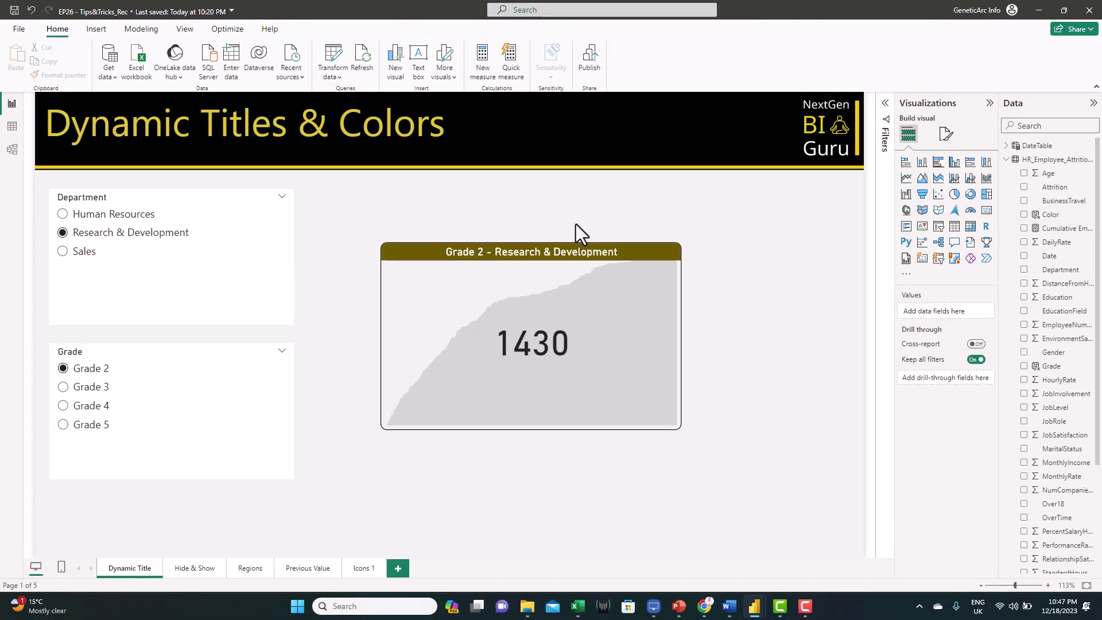
Conditionally format the card's callout value font color with the Field value style, based on the Color column
{"action": "left_click", "coordinate": [556, 256]}
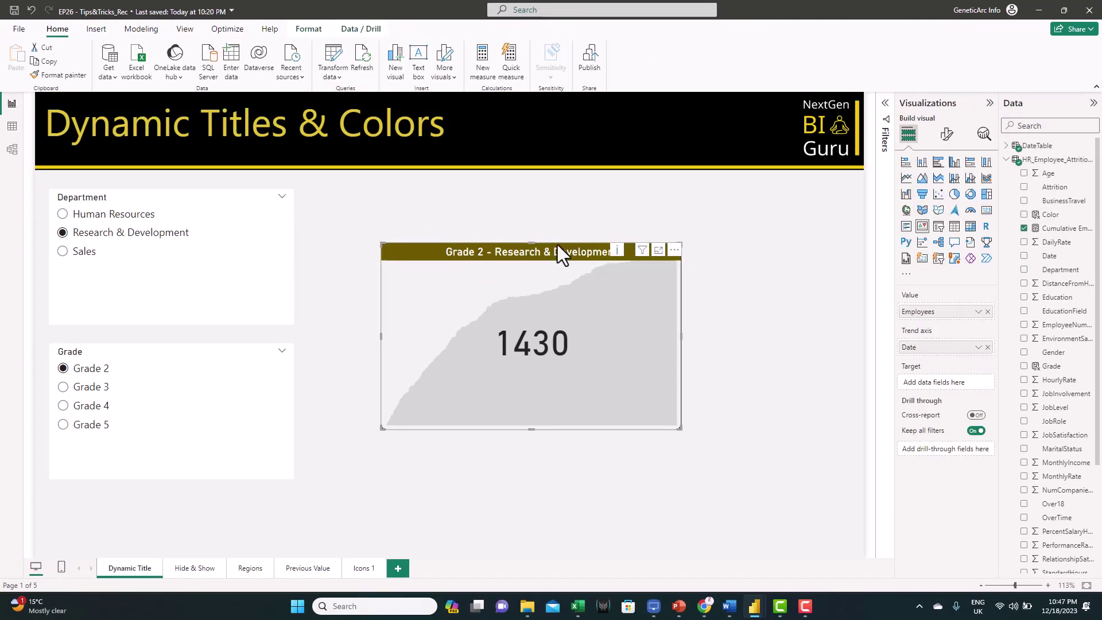
{"action": "left_click", "coordinate": [946, 135]}
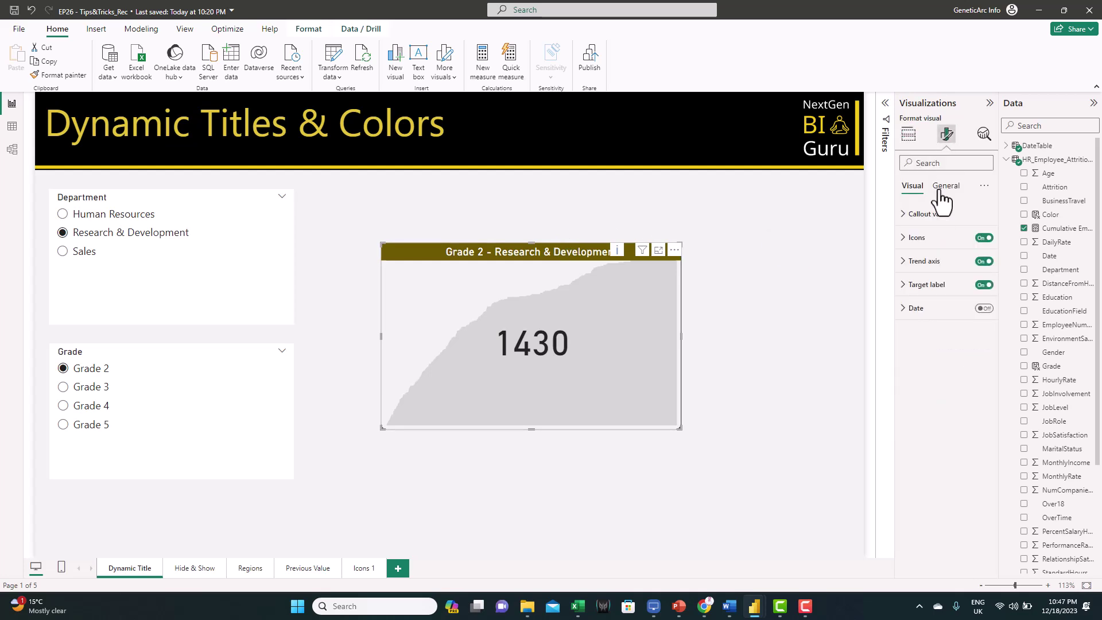
{"action": "left_click", "coordinate": [905, 217]}
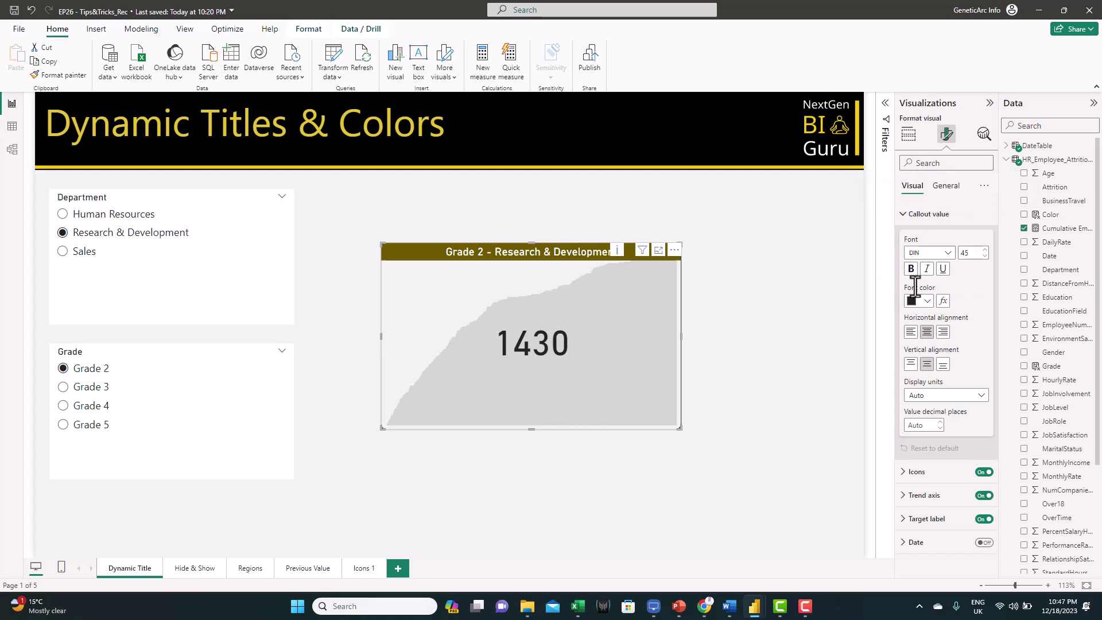
{"action": "left_click", "coordinate": [945, 307]}
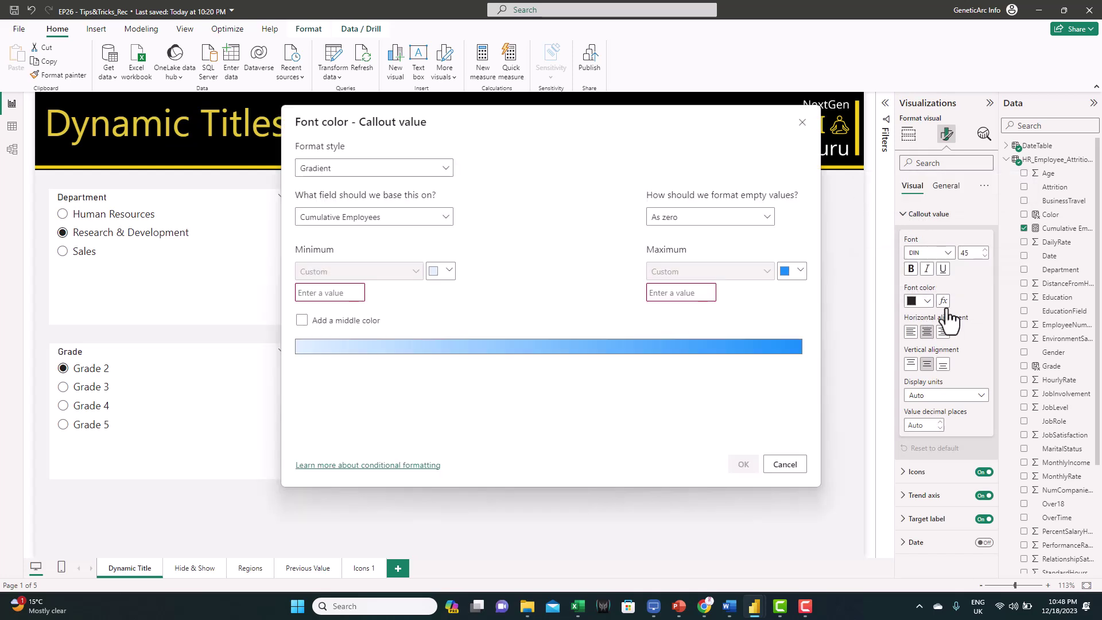
{"action": "left_click", "coordinate": [376, 173]}
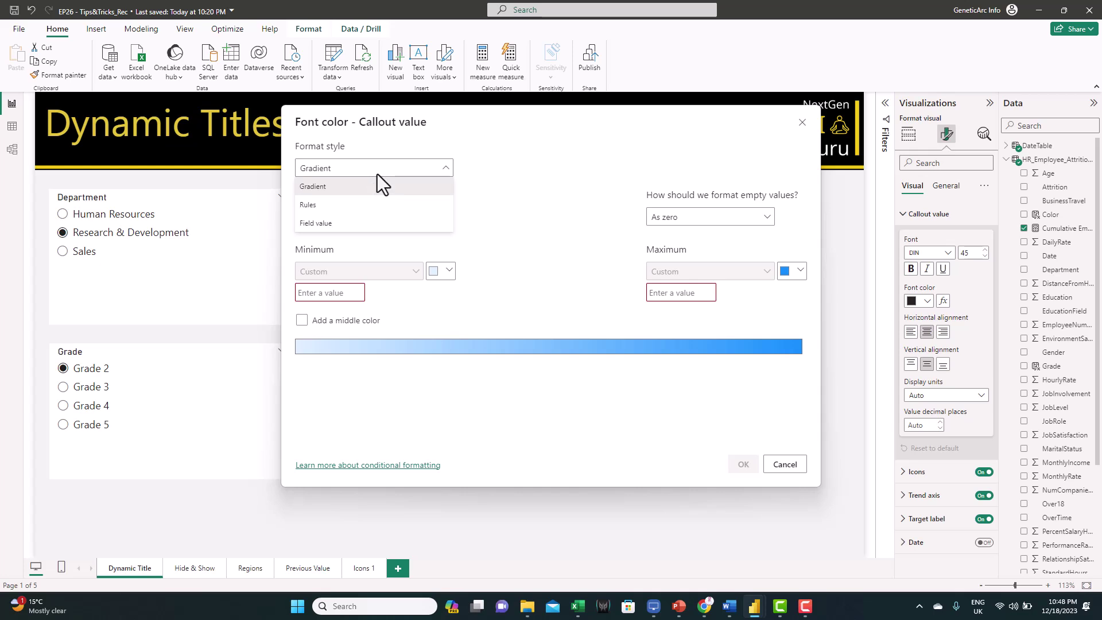
{"action": "left_click", "coordinate": [339, 224]}
{"action": "left_click", "coordinate": [341, 222]}
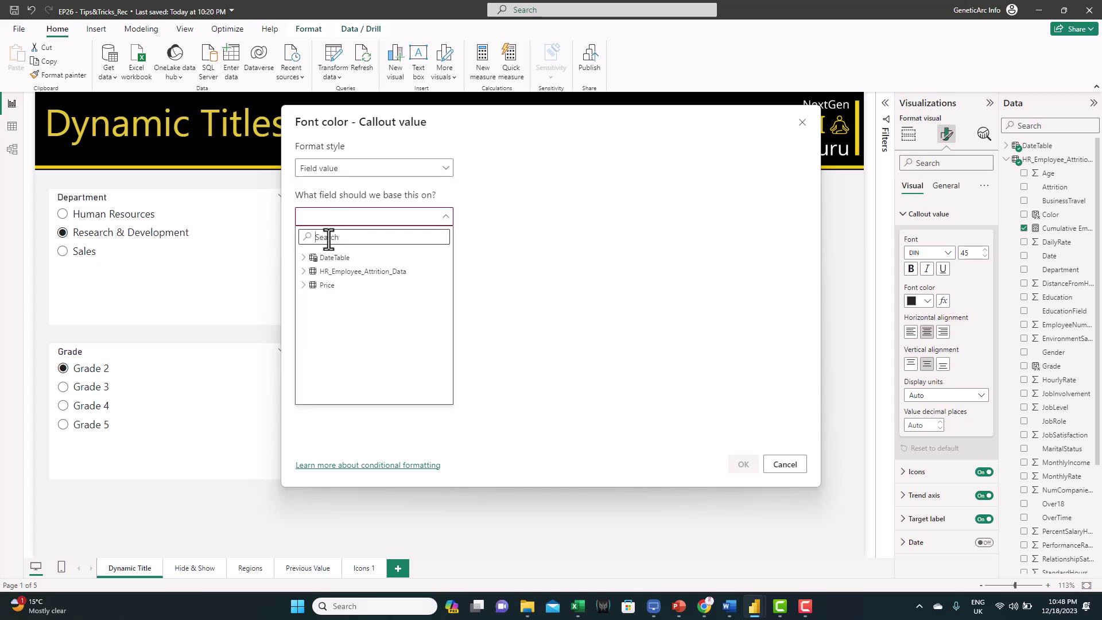
{"action": "type", "text": "colo"}
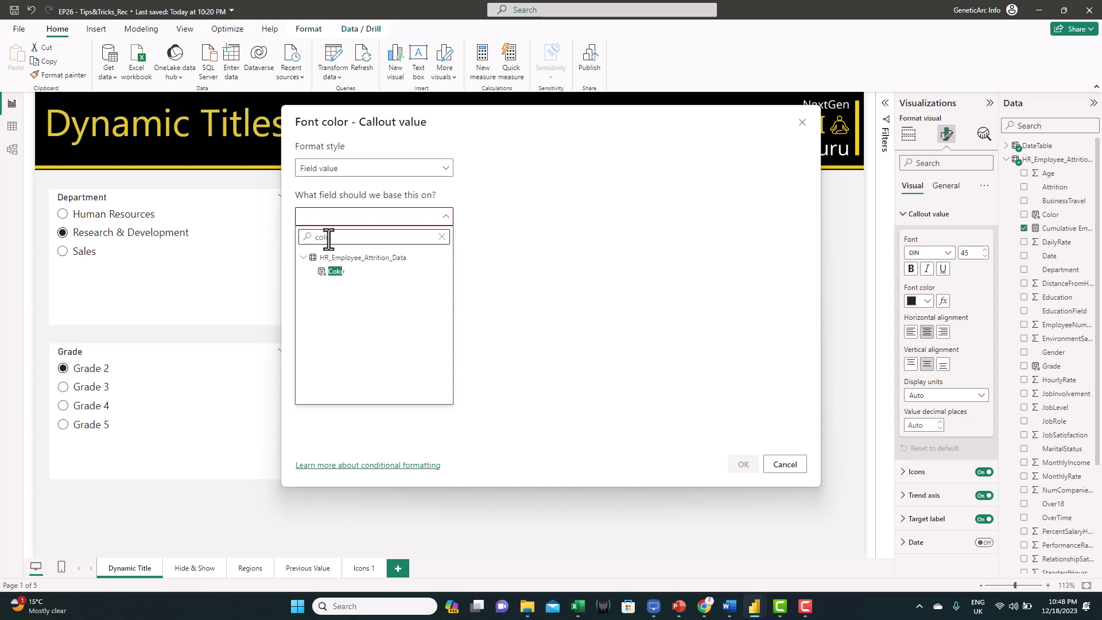
{"action": "left_click", "coordinate": [337, 270]}
{"action": "left_click", "coordinate": [740, 466]}
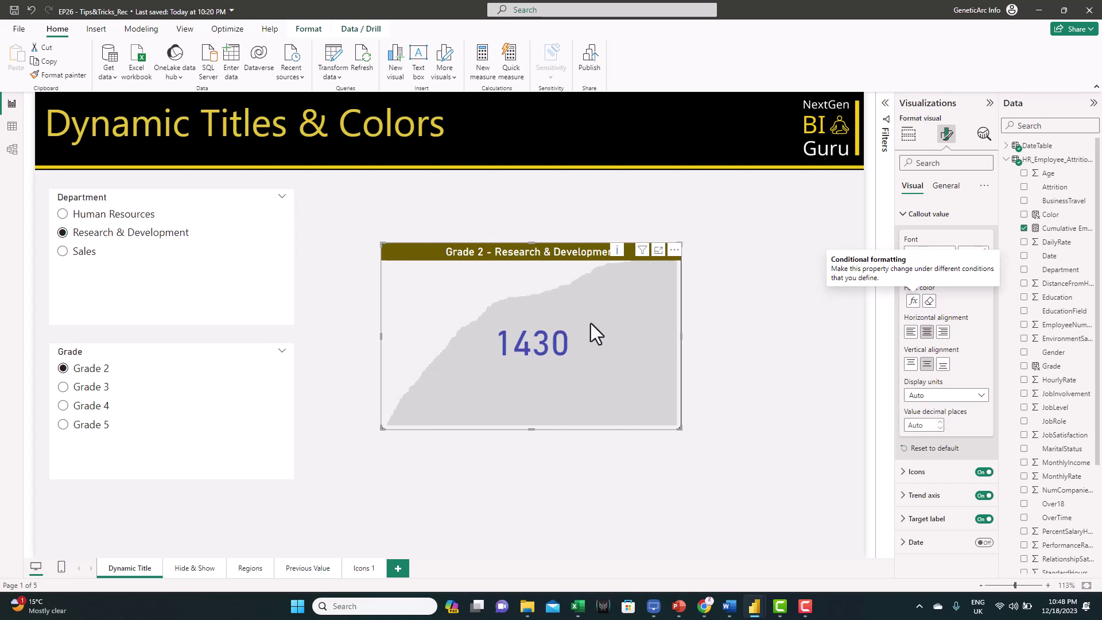
Conditionally format the card title's background color with the Field value style, based on the Color column
{"action": "left_click", "coordinate": [938, 186]}
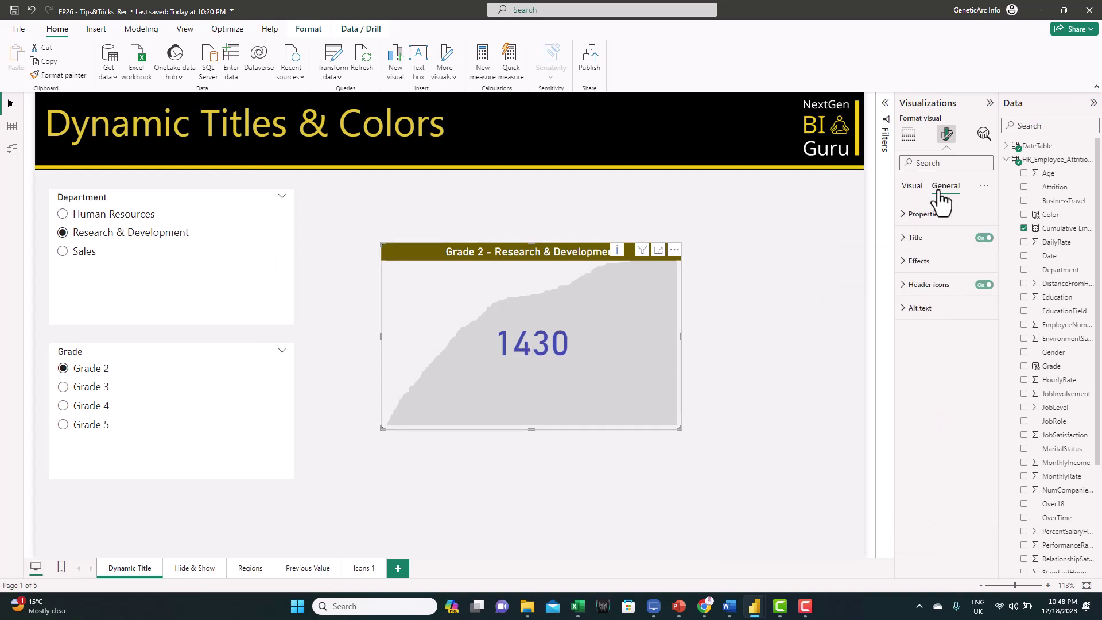
{"action": "left_click", "coordinate": [917, 244]}
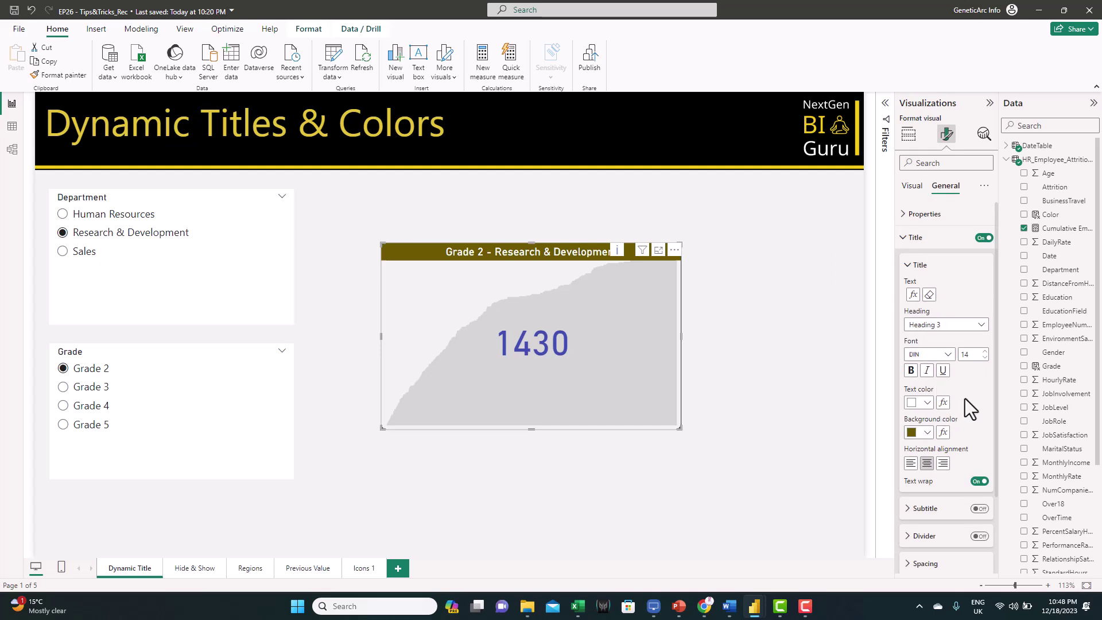
{"action": "left_click", "coordinate": [943, 433]}
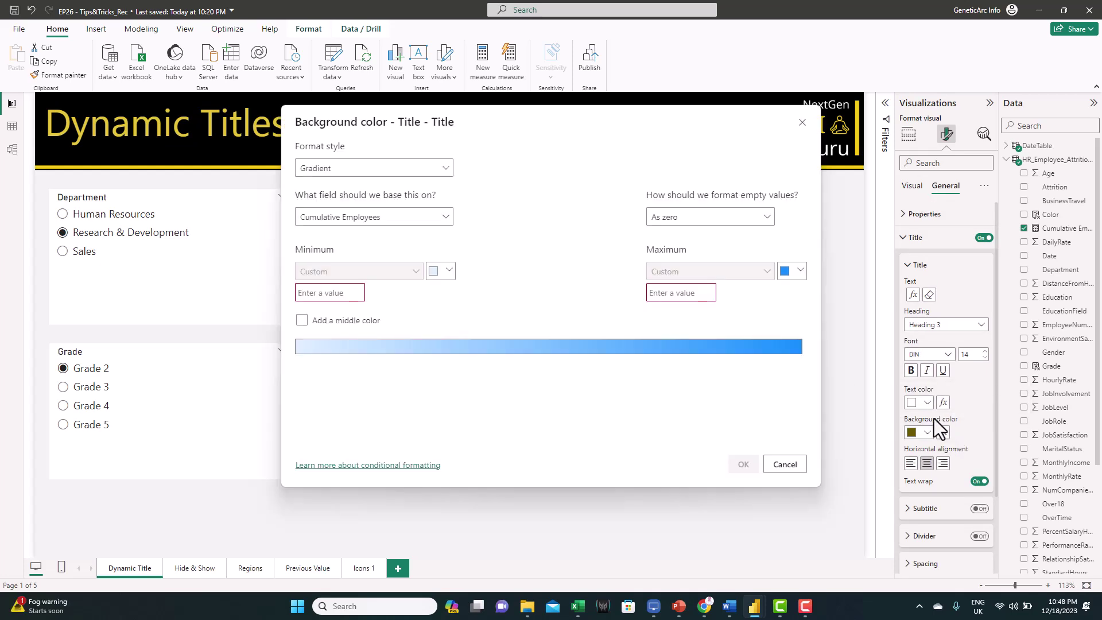
{"action": "left_click", "coordinate": [398, 170]}
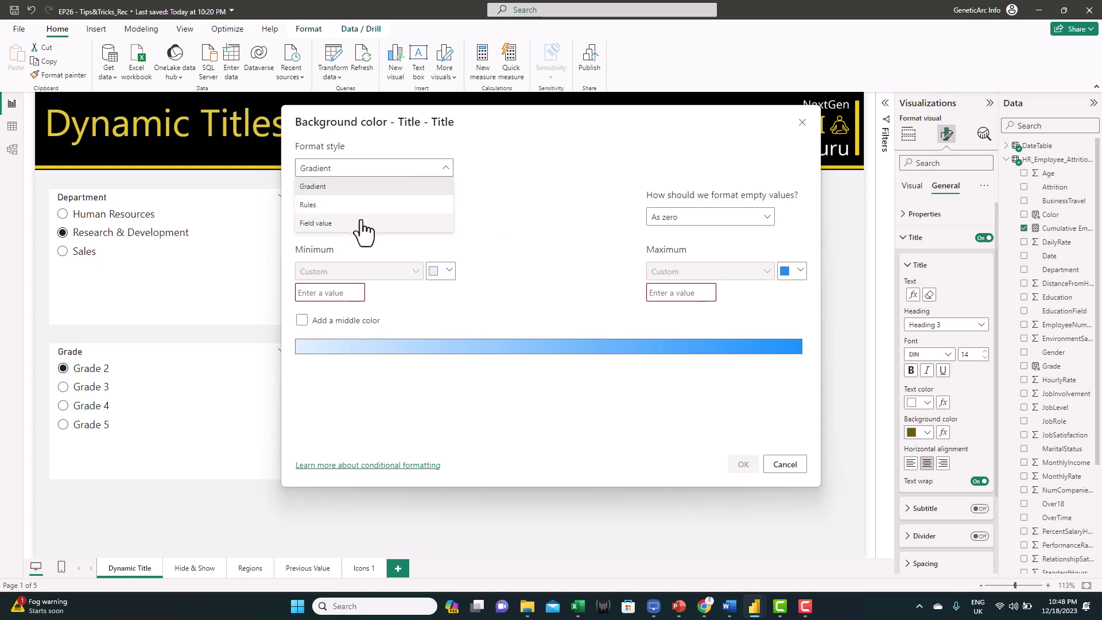
{"action": "left_click", "coordinate": [356, 223]}
{"action": "left_click", "coordinate": [346, 220]}
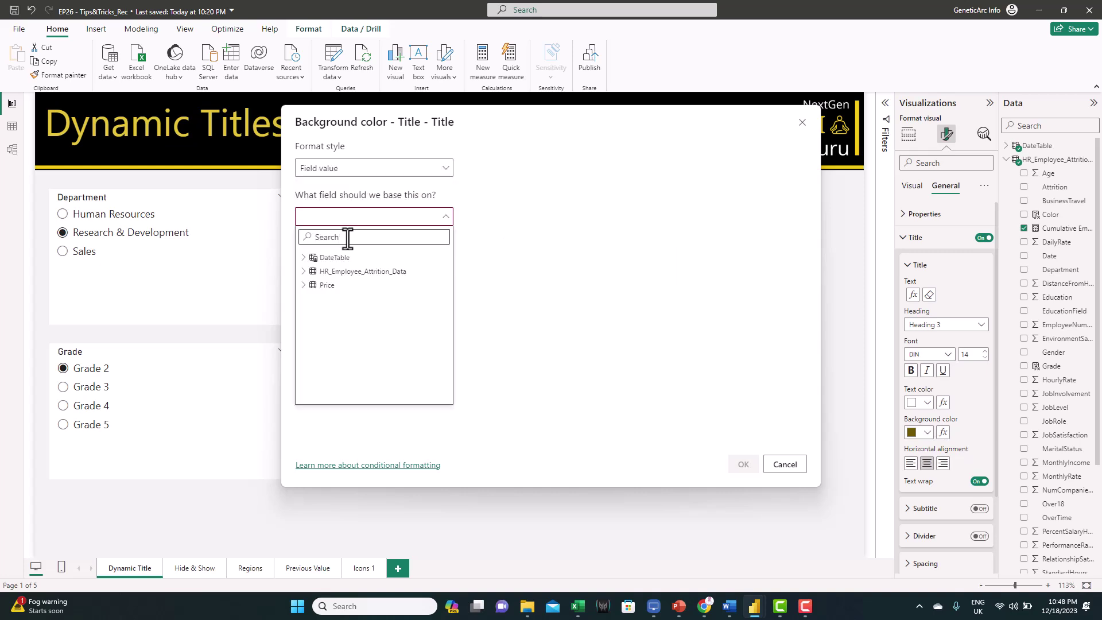
{"action": "type", "text": "col"}
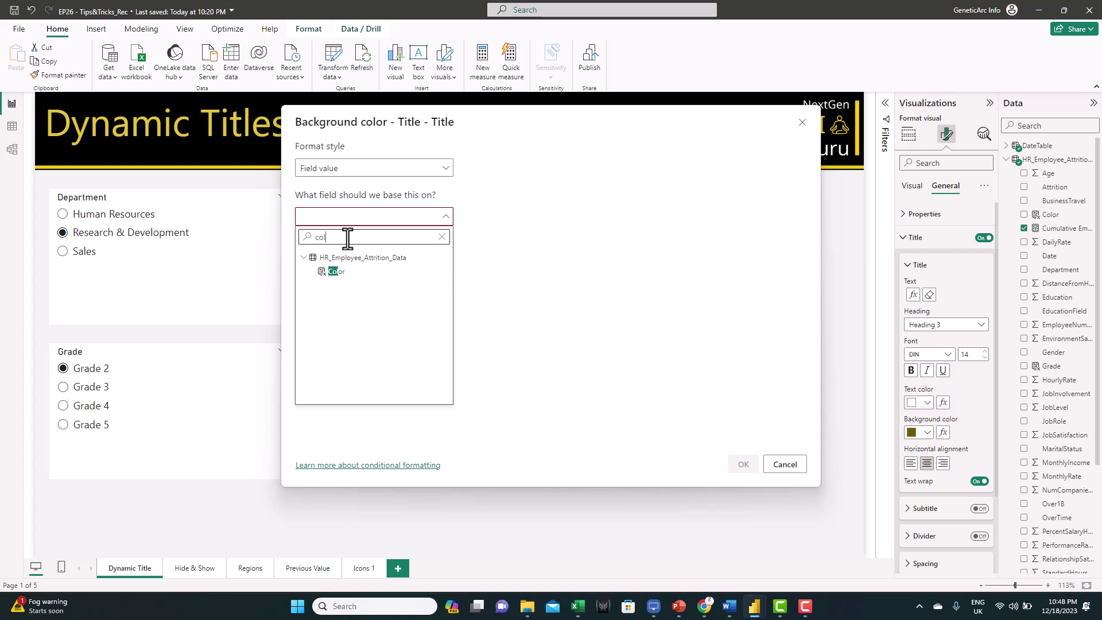
{"action": "left_click", "coordinate": [339, 272]}
{"action": "left_click", "coordinate": [741, 472]}
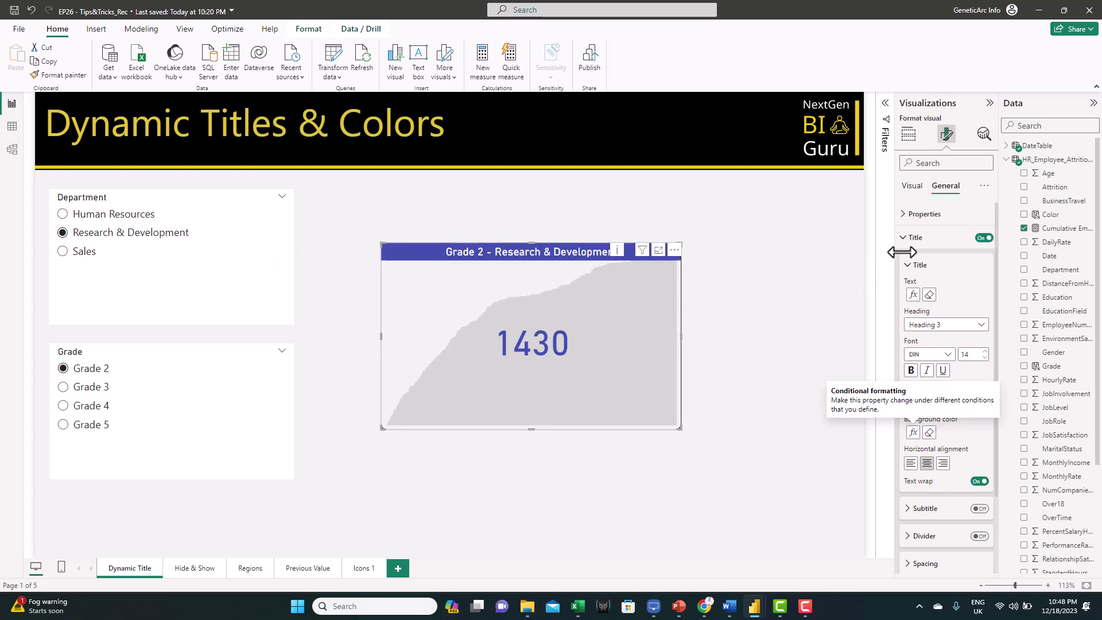
Turn on the card's shadow and conditionally format its color with the Field value style, based on the Color column
{"action": "left_click", "coordinate": [911, 239]}
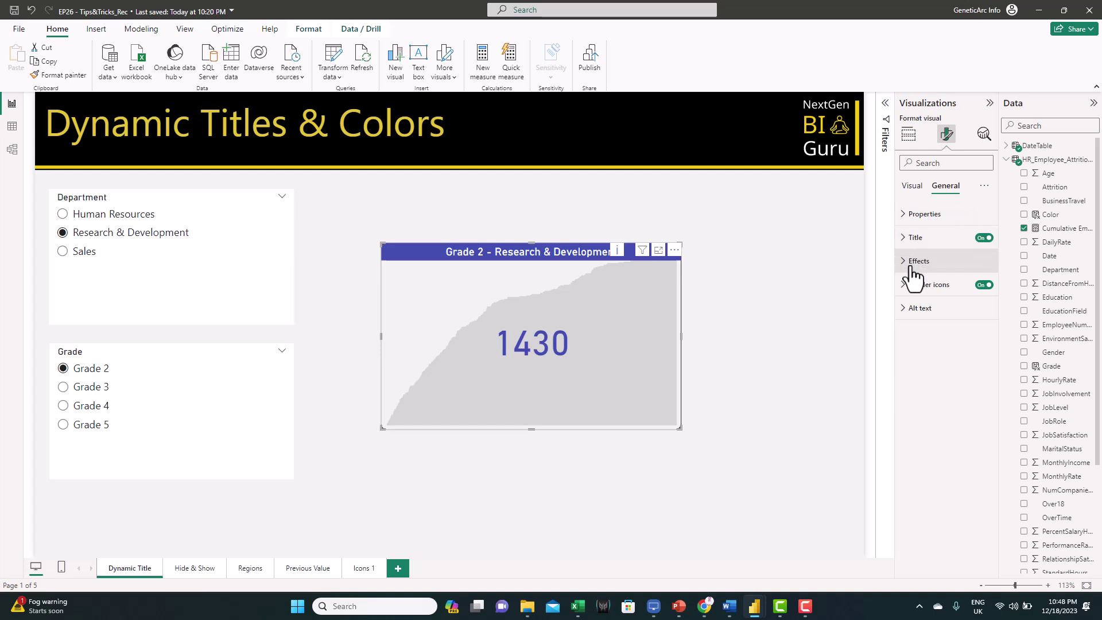
{"action": "left_click", "coordinate": [911, 262]}
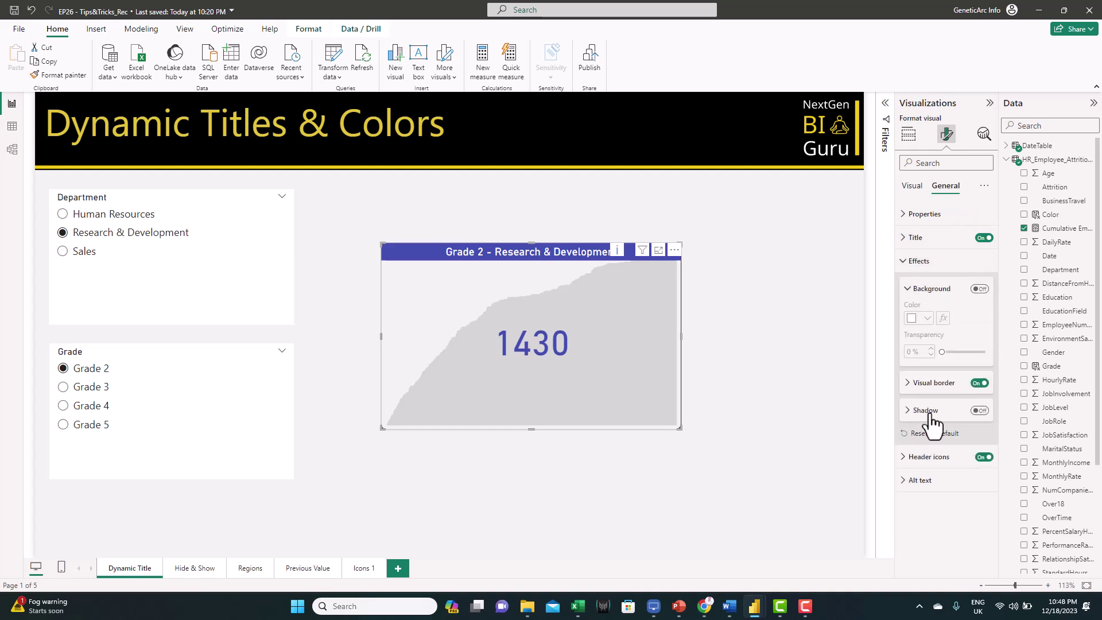
{"action": "left_click", "coordinate": [980, 411]}
{"action": "left_click", "coordinate": [921, 412]}
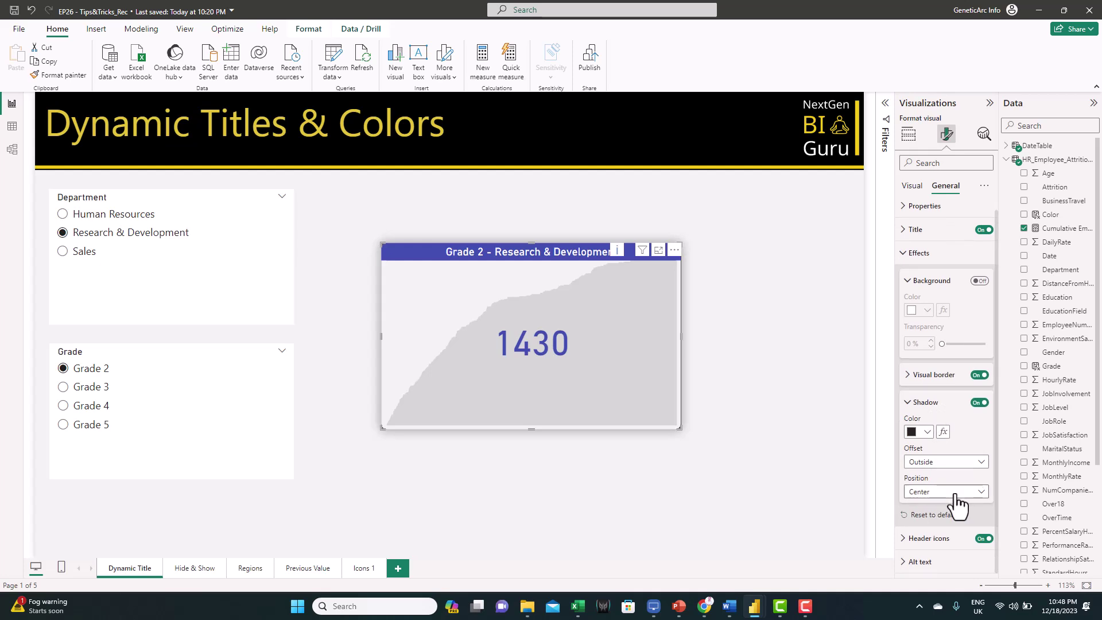
{"action": "left_click", "coordinate": [943, 432]}
{"action": "left_click", "coordinate": [383, 171]}
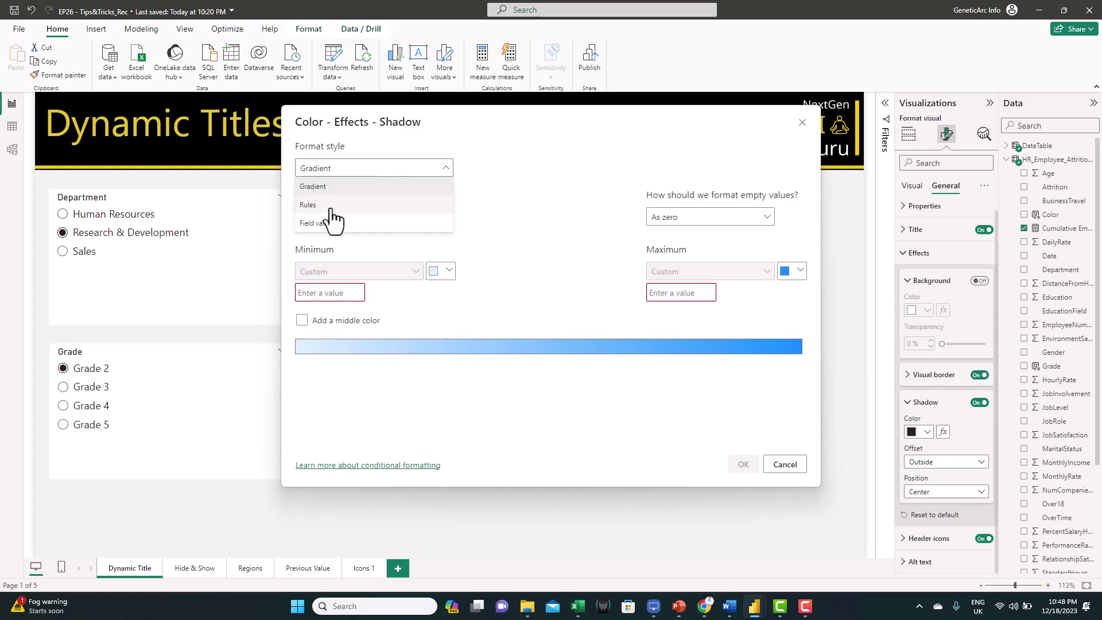
{"action": "left_click", "coordinate": [330, 223]}
{"action": "left_click", "coordinate": [337, 221]}
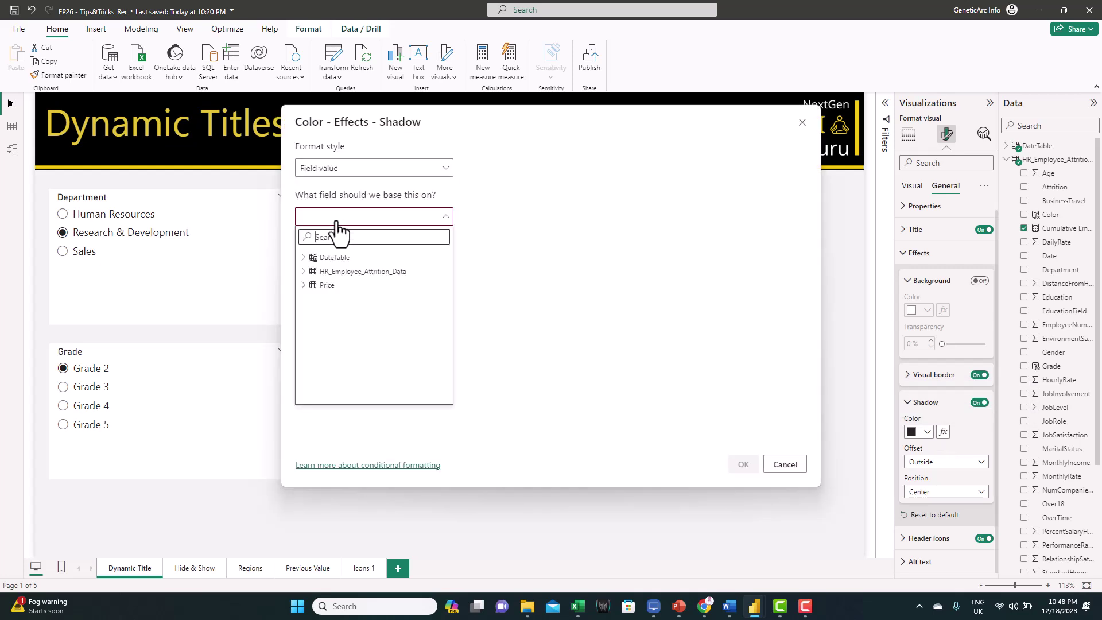
{"action": "type", "text": "col"}
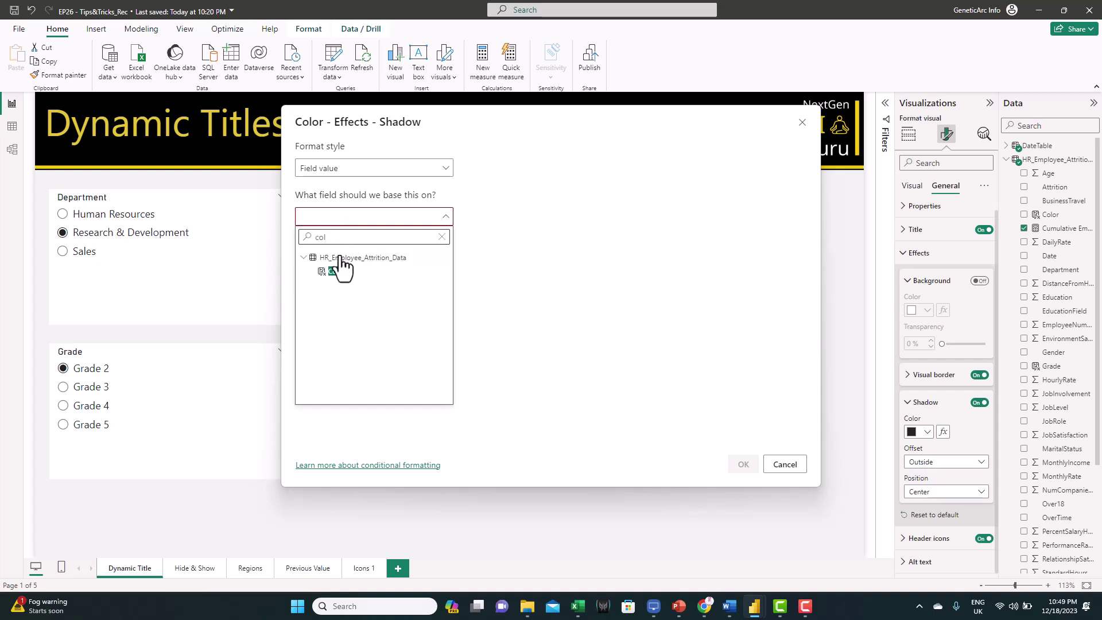
{"action": "left_click", "coordinate": [339, 271]}
{"action": "left_click", "coordinate": [744, 465]}
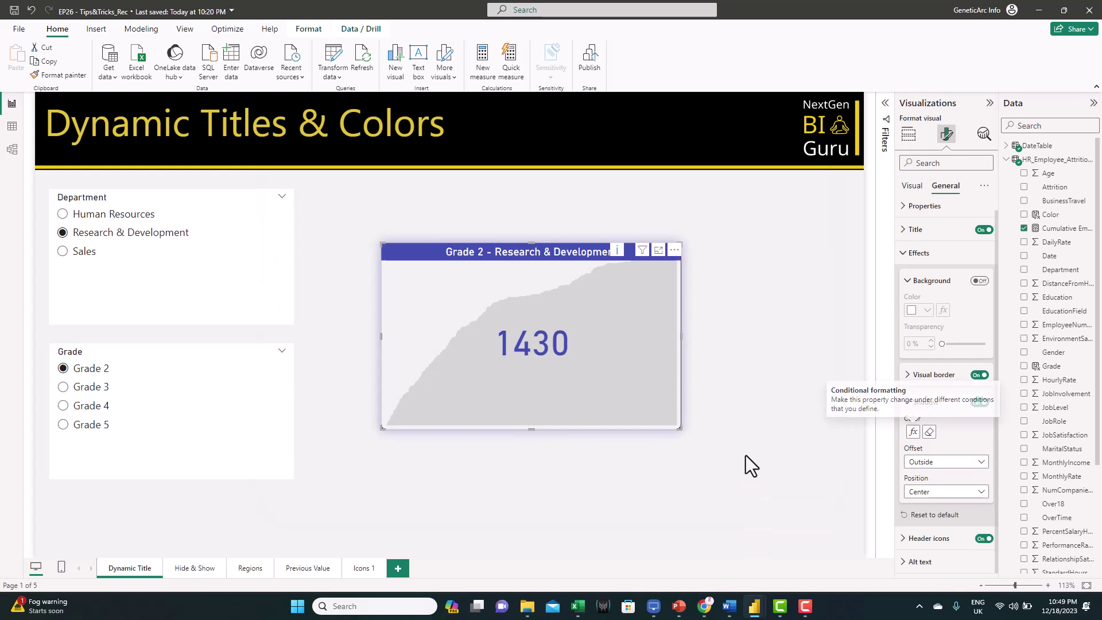
{"action": "left_click", "coordinate": [734, 318]}
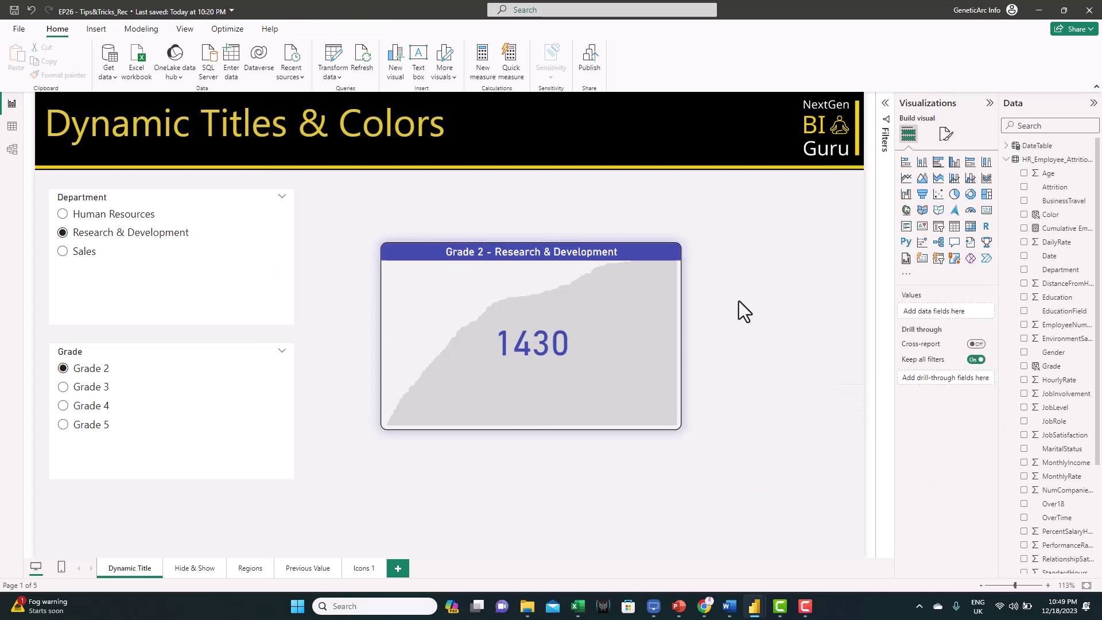
Test the card's dynamic colors by selecting Human Resources with Grade 1, followed by Sales with Grade 4, in the slicers
{"action": "left_click", "coordinate": [89, 216]}
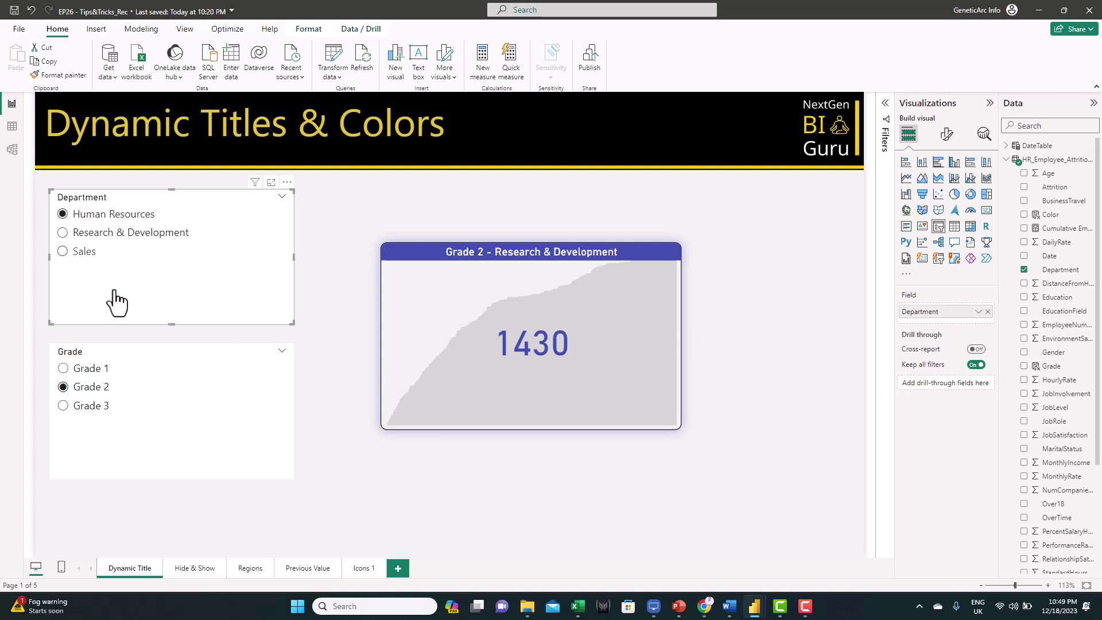
{"action": "left_click", "coordinate": [90, 372]}
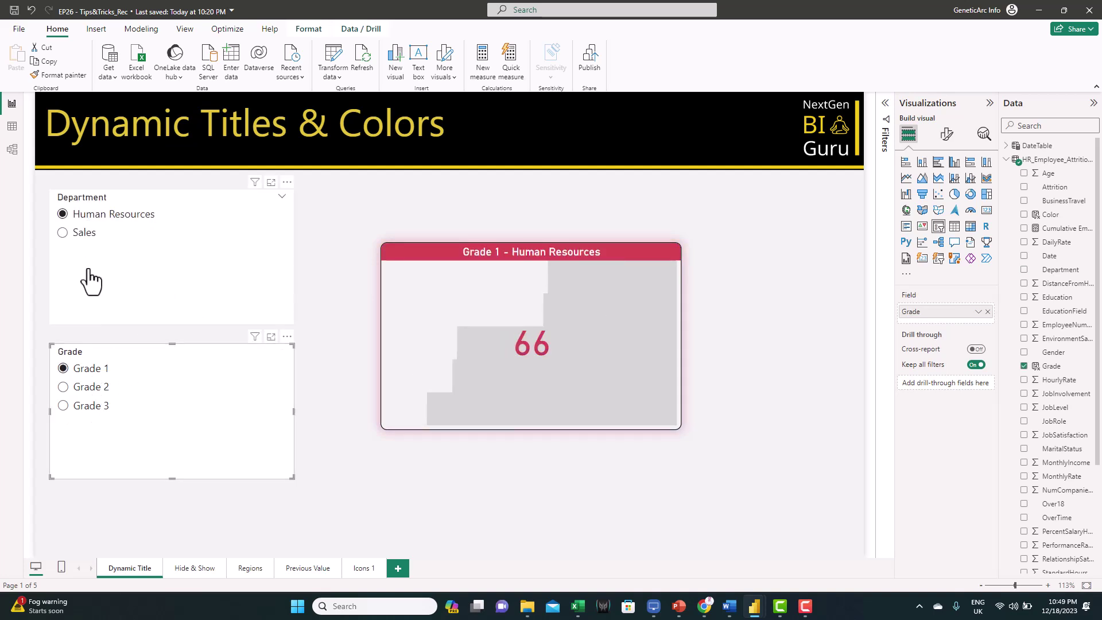
{"action": "left_click", "coordinate": [83, 234]}
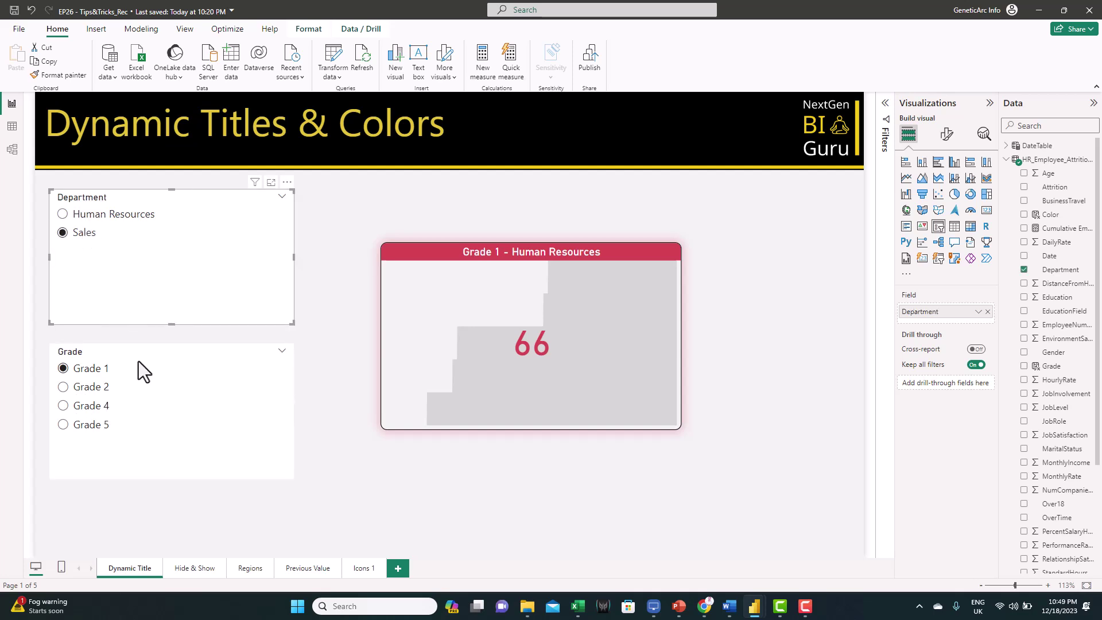
{"action": "left_click", "coordinate": [99, 409]}
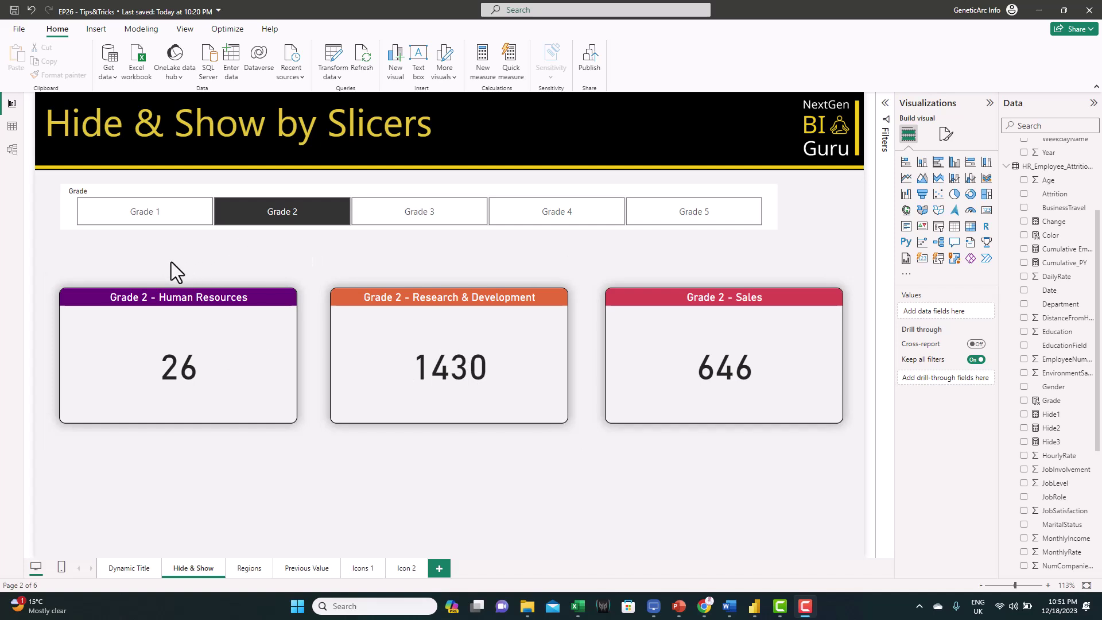
Preview the card hiding on the finished Hide & Show page by switching the Grade slicer through Grade 1 to Grade 5
{"action": "left_click", "coordinate": [144, 221]}
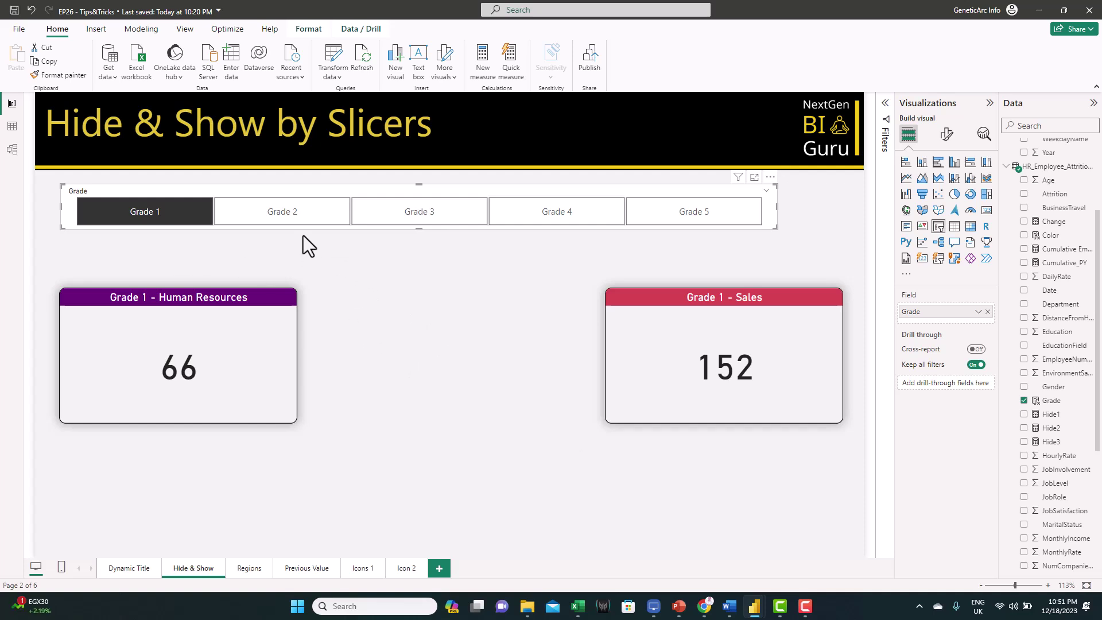
{"action": "left_click", "coordinate": [305, 221]}
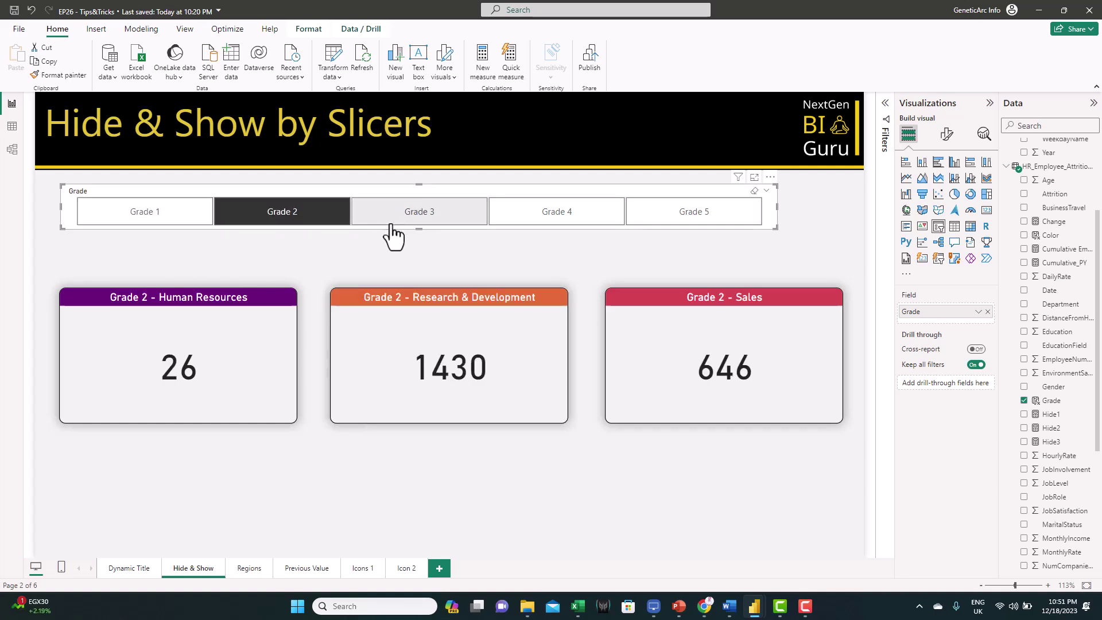
{"action": "left_click", "coordinate": [424, 227]}
{"action": "left_click", "coordinate": [552, 226]}
{"action": "left_click", "coordinate": [676, 225]}
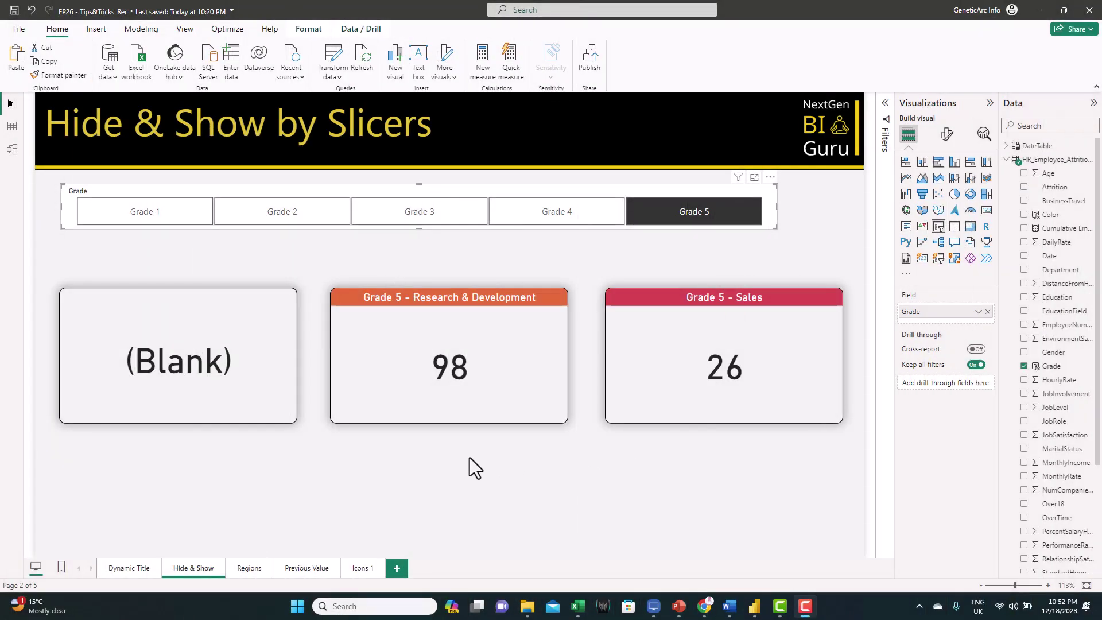
Check the unformatted cards by stepping the Grade slicer back from Grade 4 to Grade 1
{"action": "left_click", "coordinate": [535, 222]}
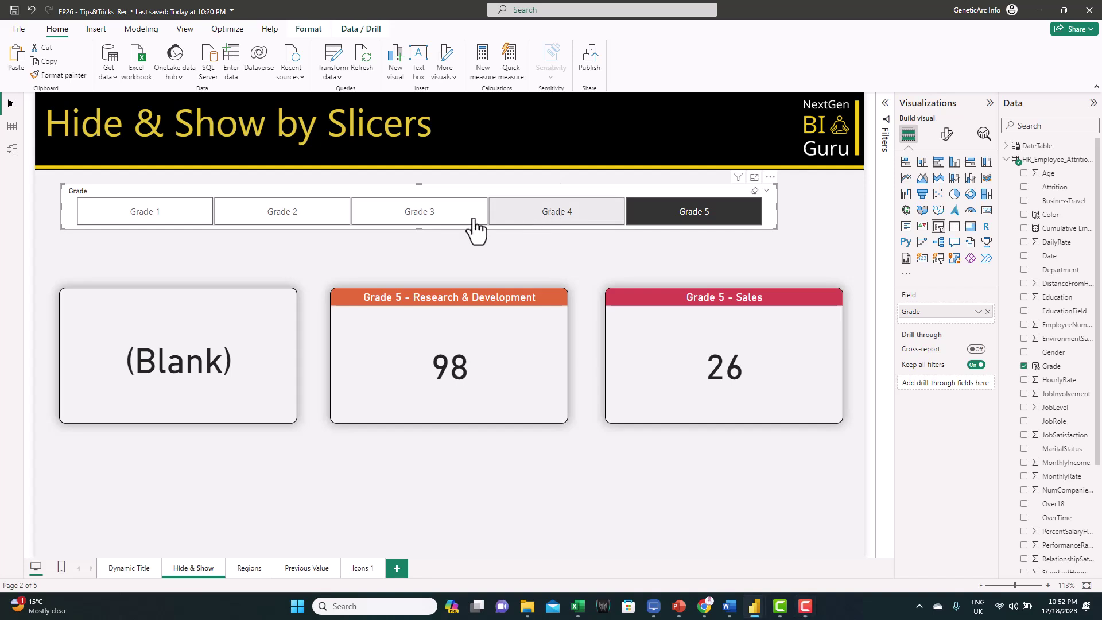
{"action": "left_click", "coordinate": [442, 227]}
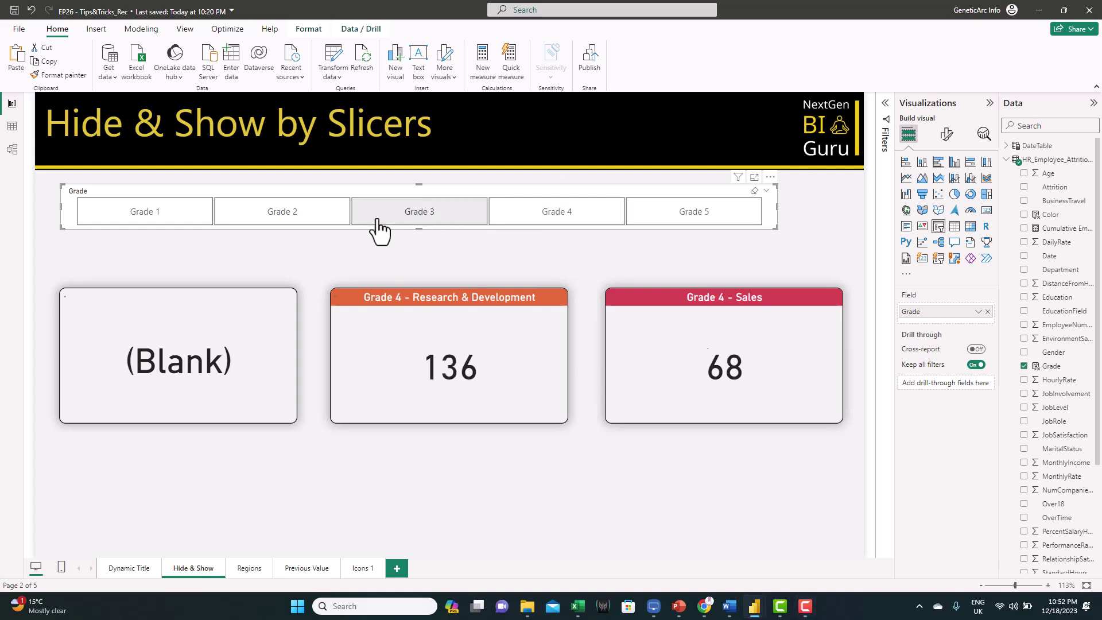
{"action": "left_click", "coordinate": [284, 225]}
{"action": "left_click", "coordinate": [158, 225]}
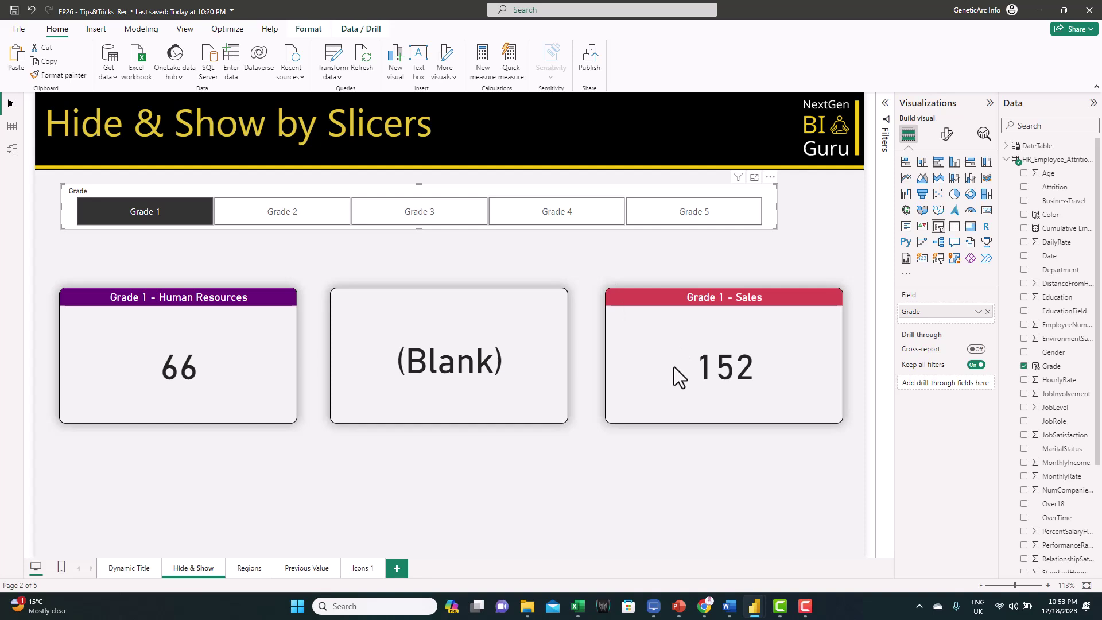
Add measure Hide1 to HR_Employee_Attrition_Data: IF ISBLANK of CALCULATE COUNT of EmployeeNumber for Department "Human Resources", return "#F2F2F2", else "#F2F2F200"
{"action": "right_click", "coordinate": [1040, 160]}
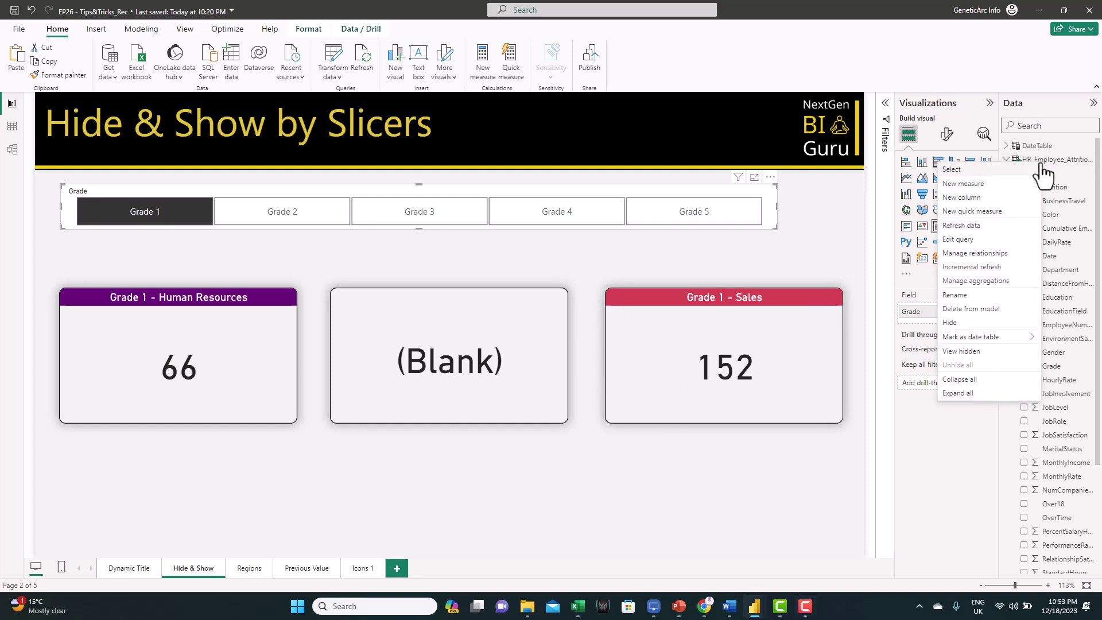
{"action": "left_click", "coordinate": [962, 184]}
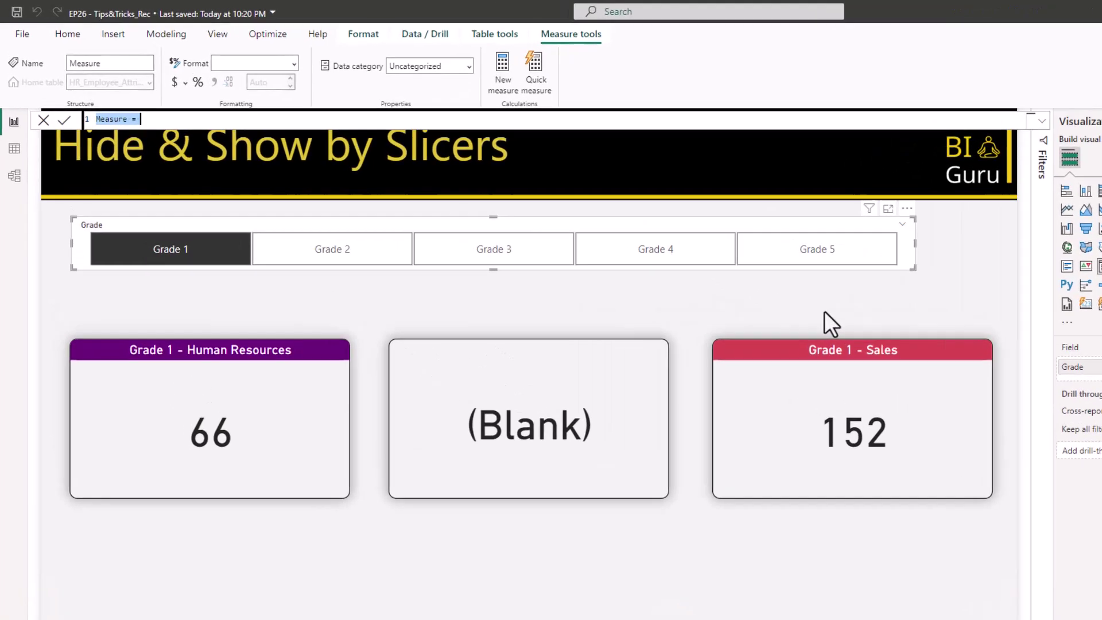
{"action": "type", "text": "Hide1 = if(ISBLANK(CALCULATE(COUNT(HR_Employee_Attrition_Data[EmployeeNumber]),HR_Employee_Attrition_Data[Department]=\"Human Resources\")),\"#F2F2F2\",\"#F2F2F200\")"}
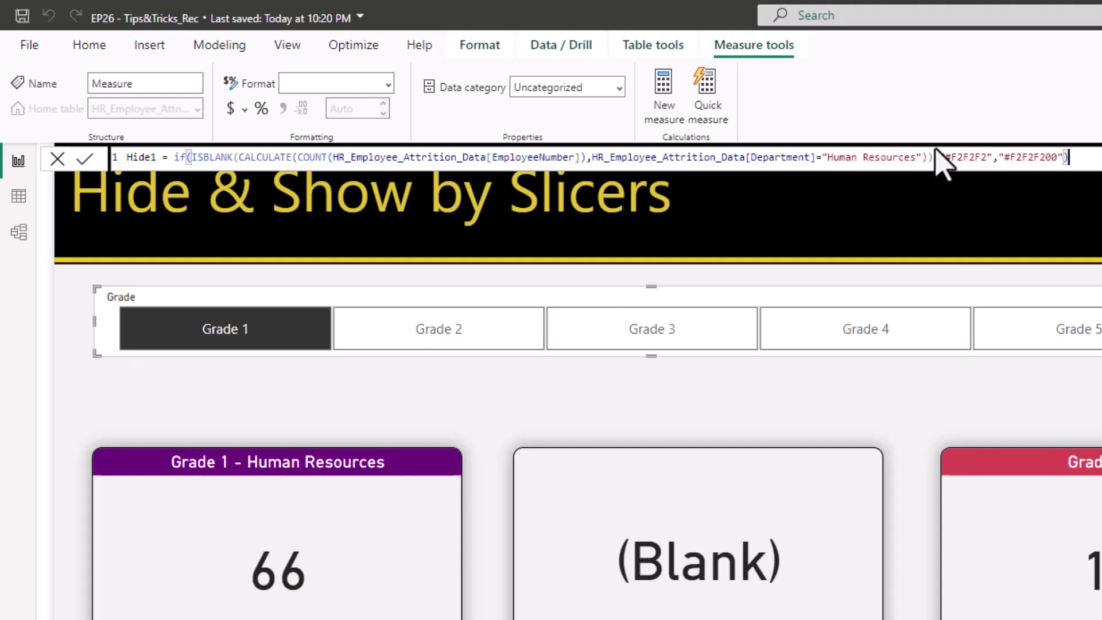
Examine the color codes #F2F2F2 and #F2F2F200 in the Hide1 formula, including the trailing 00 digits
{"action": "left_click_drag", "start_coordinate": [944, 161], "coordinate": [987, 161]}
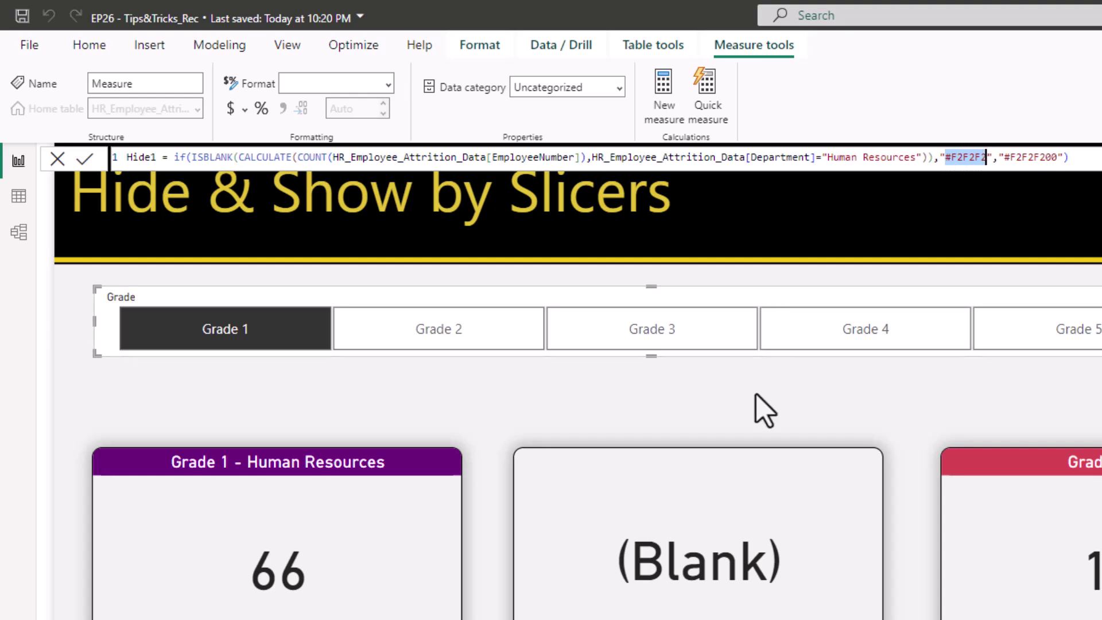
{"action": "left_click", "coordinate": [1001, 161]}
{"action": "left_click_drag", "start_coordinate": [1003, 163], "coordinate": [1032, 163]}
{"action": "left_click", "coordinate": [961, 163]}
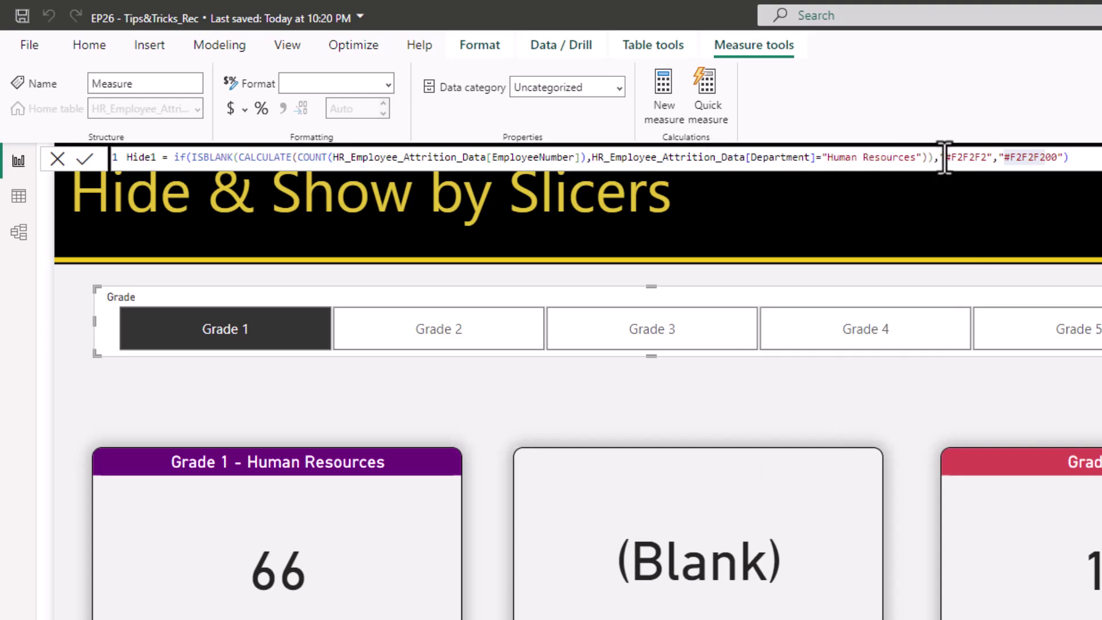
{"action": "left_click_drag", "start_coordinate": [944, 156], "coordinate": [1049, 157]}
{"action": "left_click", "coordinate": [1055, 157]}
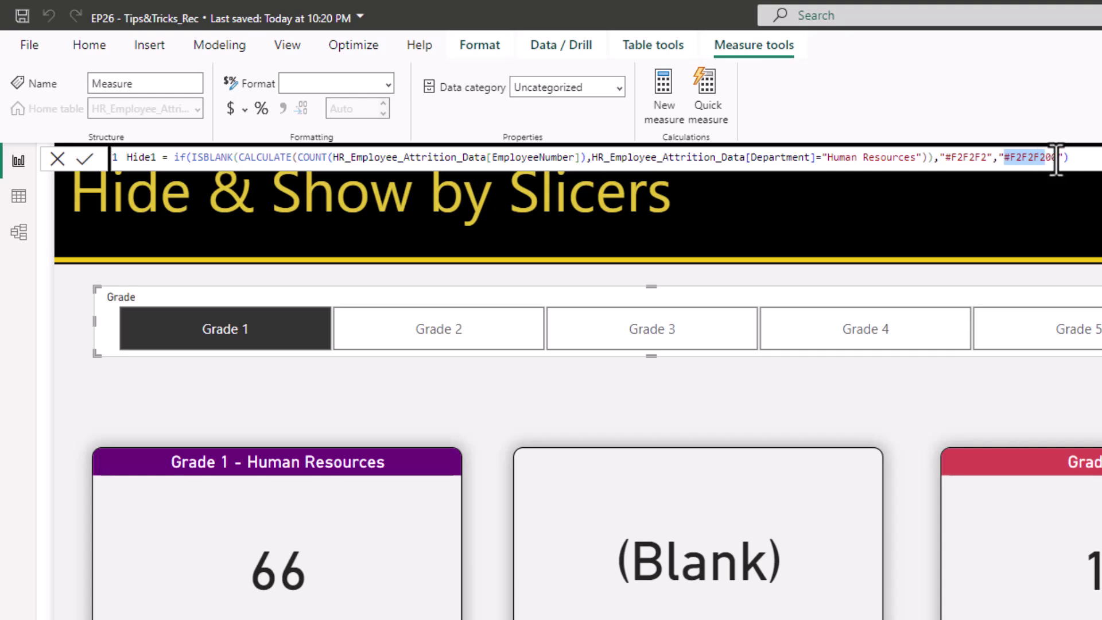
{"action": "left_click_drag", "start_coordinate": [1055, 157], "coordinate": [1045, 157]}
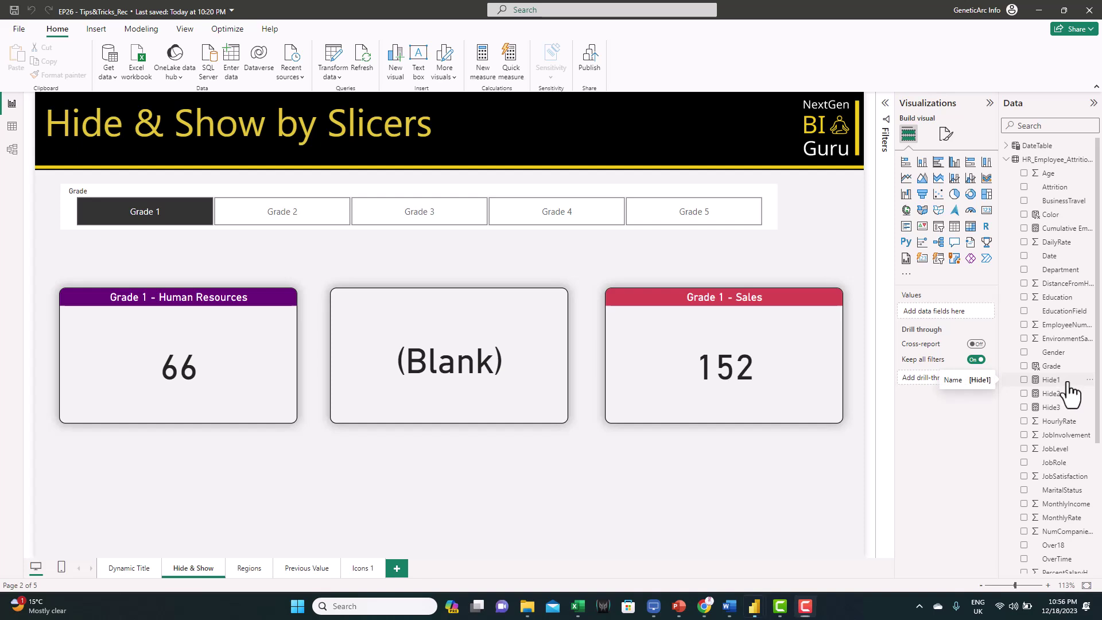
Review the formulas of the measures Hide1, Hide2 and Hide3 in HR_Employee_Attrition_Data
{"action": "left_click", "coordinate": [1065, 383]}
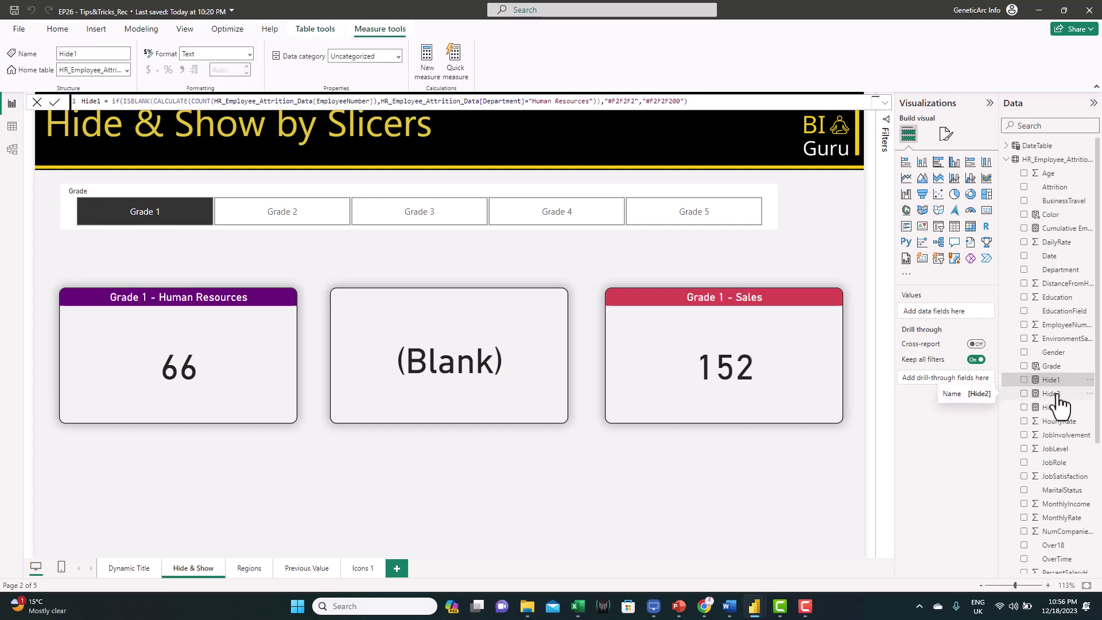
{"action": "left_click", "coordinate": [1056, 395]}
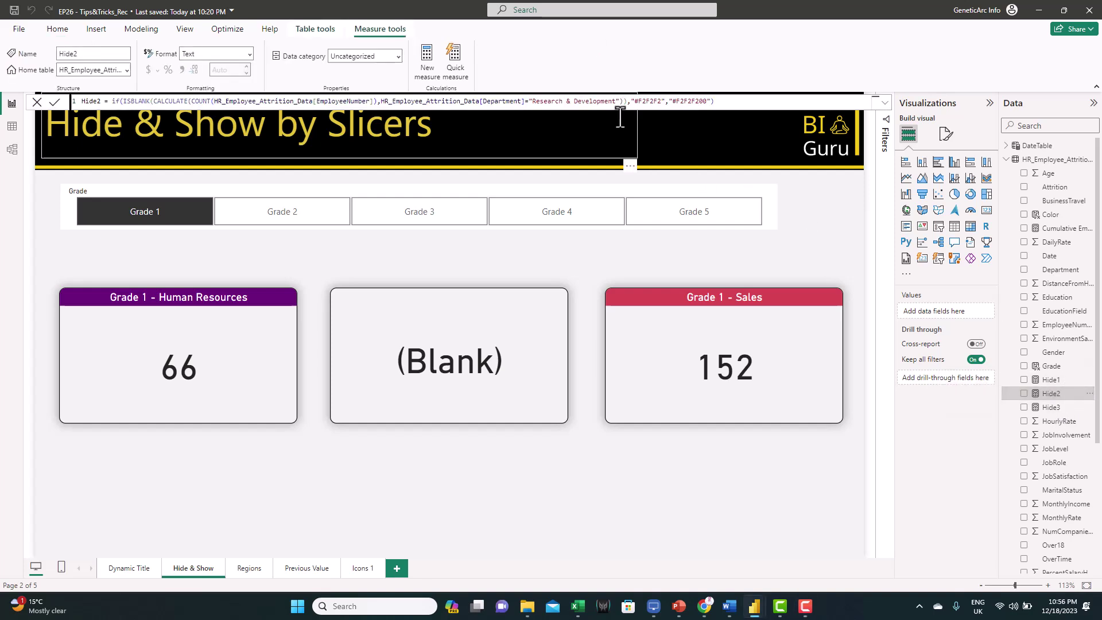
{"action": "left_click", "coordinate": [1054, 407]}
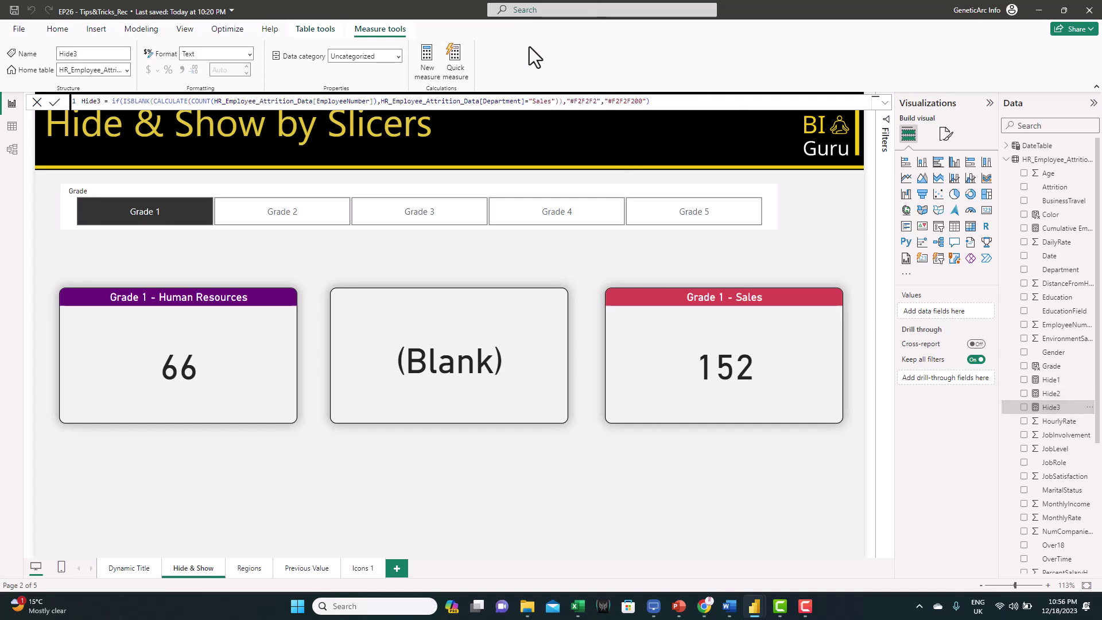
Insert a rectangle shape and size it to fully cover the Human Resources card
{"action": "left_click", "coordinate": [497, 460]}
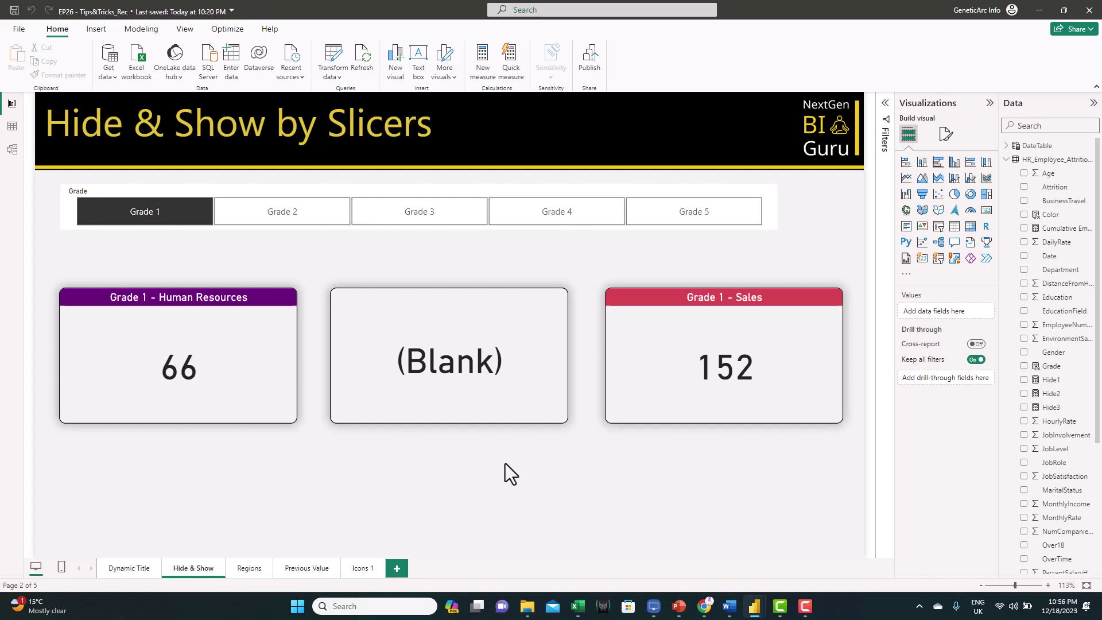
{"action": "left_click", "coordinate": [96, 30]}
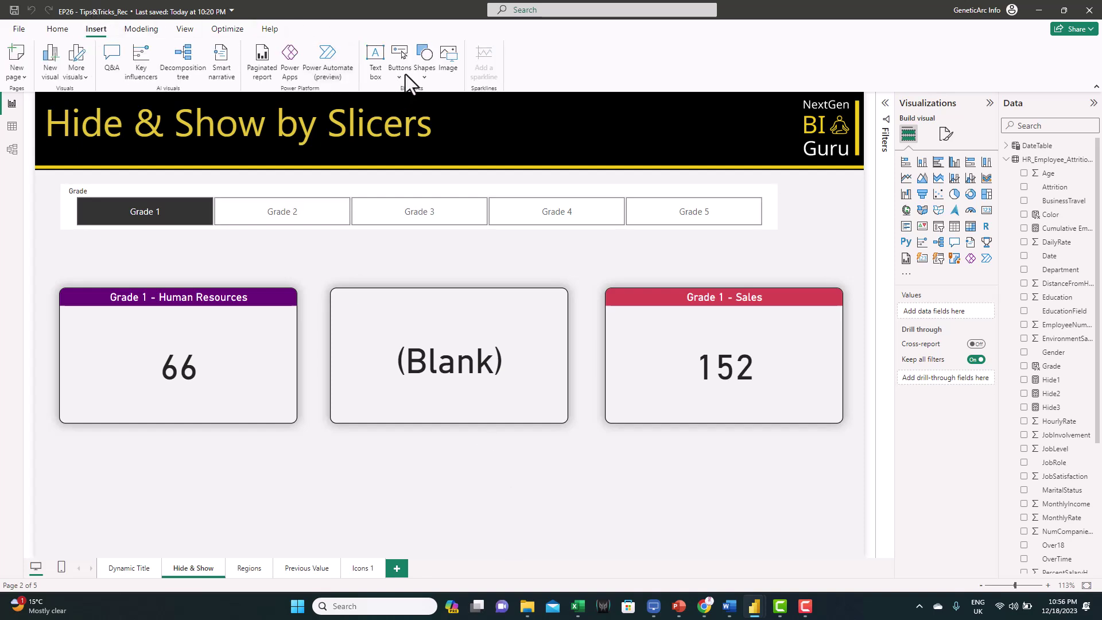
{"action": "left_click", "coordinate": [425, 72]}
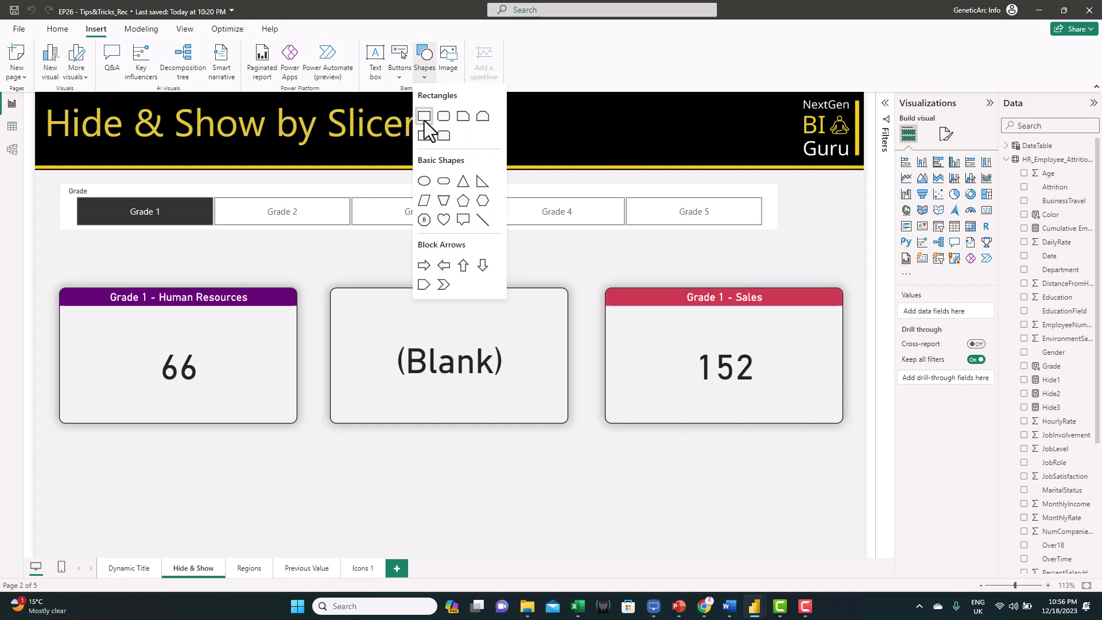
{"action": "left_click", "coordinate": [425, 116]}
{"action": "left_click_drag", "start_coordinate": [199, 511], "coordinate": [191, 342]}
{"action": "left_click_drag", "start_coordinate": [287, 383], "coordinate": [316, 472]}
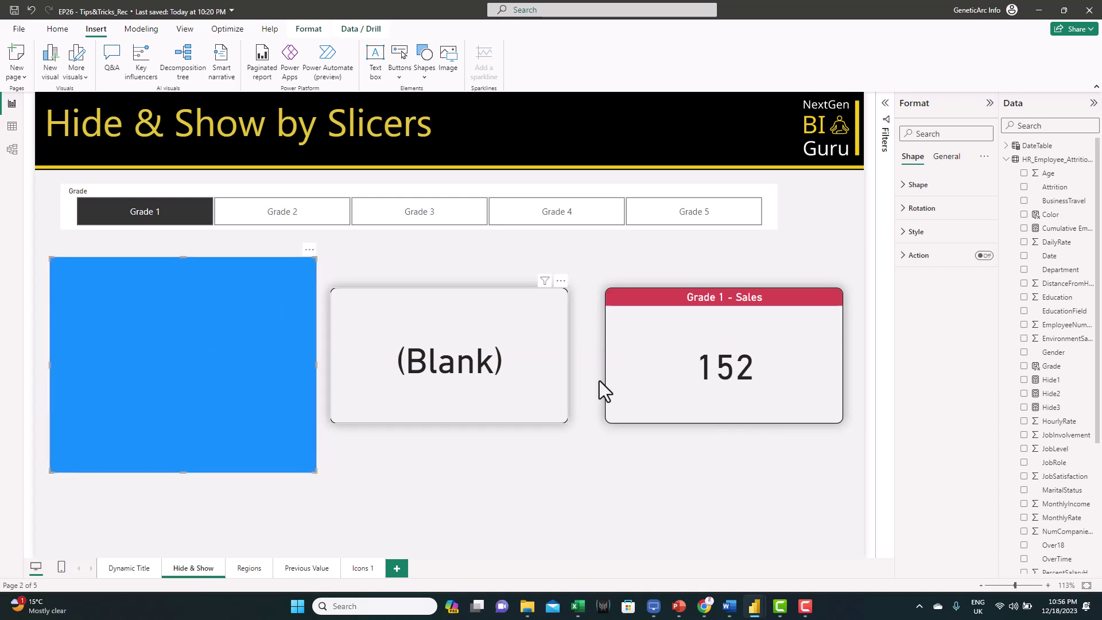
Turn off the rectangle's border and conditionally format its fill color by field value, based on the measure Hide1
{"action": "left_click", "coordinate": [908, 235]}
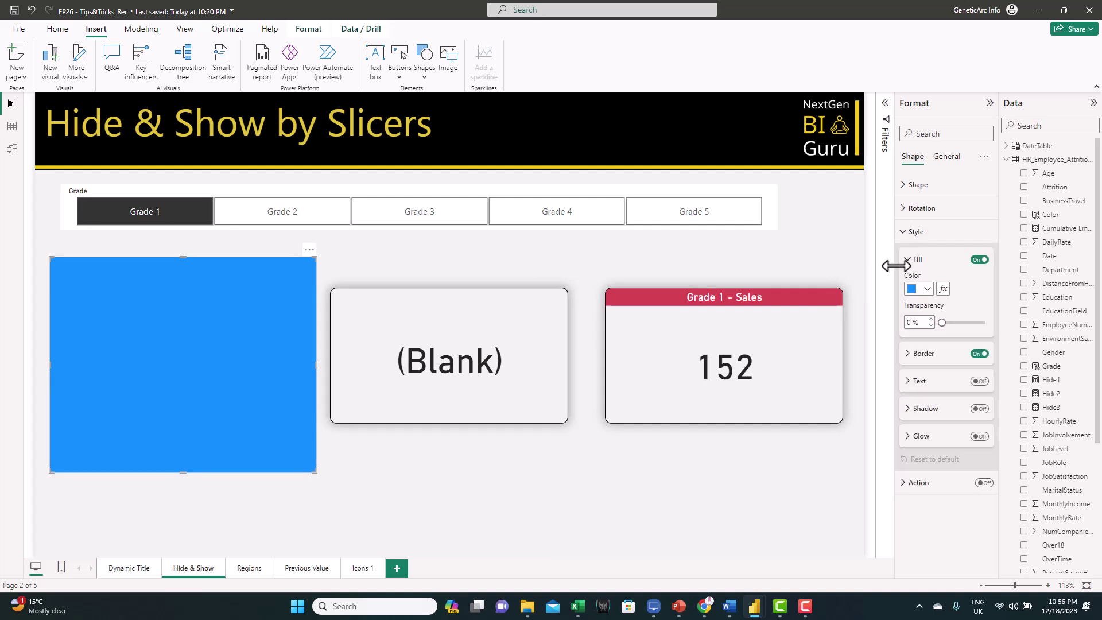
{"action": "left_click", "coordinate": [977, 354]}
{"action": "left_click", "coordinate": [943, 289]}
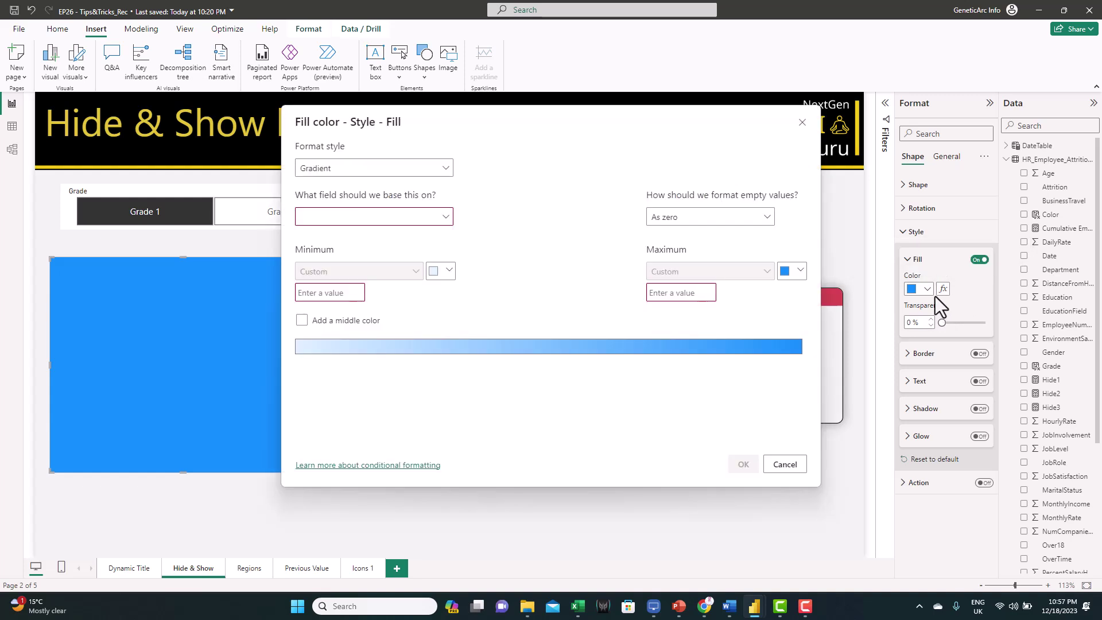
{"action": "left_click", "coordinate": [351, 168]}
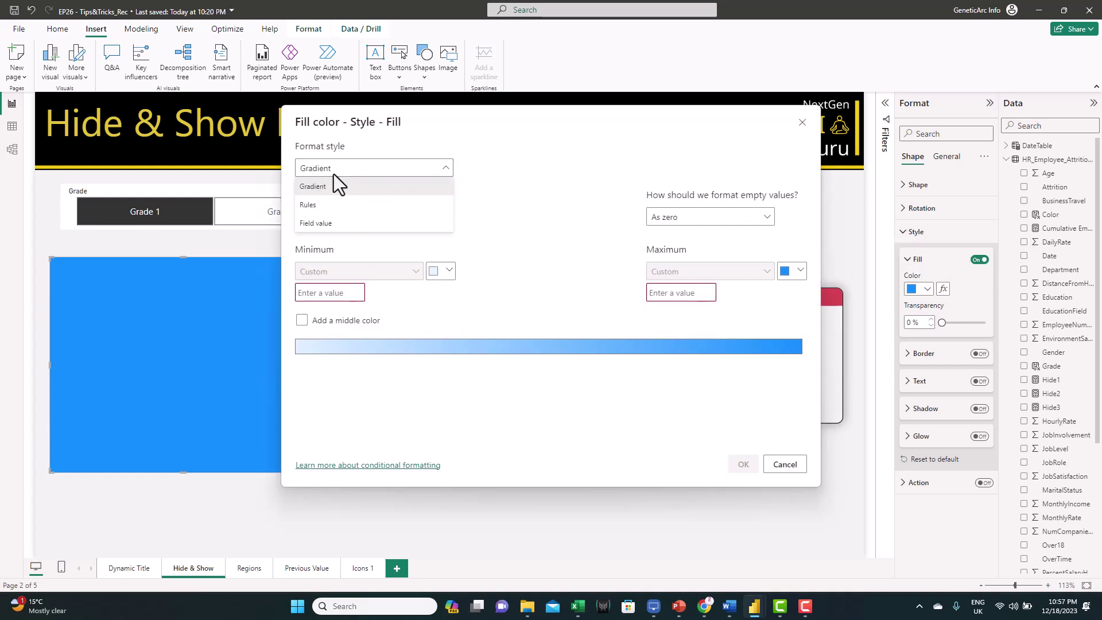
{"action": "left_click", "coordinate": [322, 224]}
{"action": "left_click", "coordinate": [374, 217]}
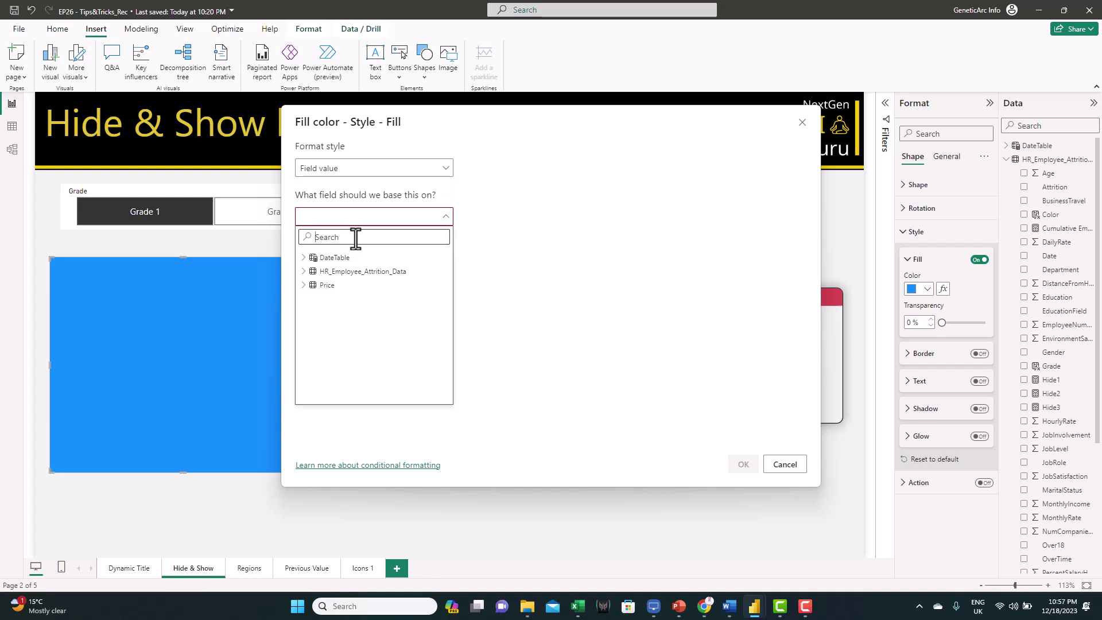
{"action": "type", "text": "hi"}
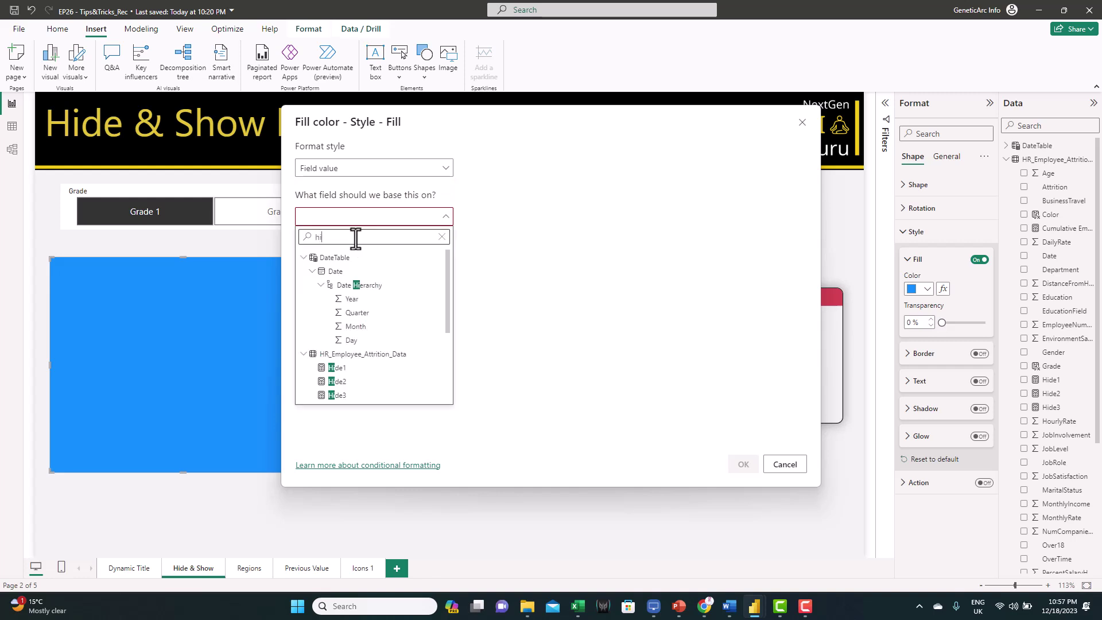
{"action": "type", "text": "de"}
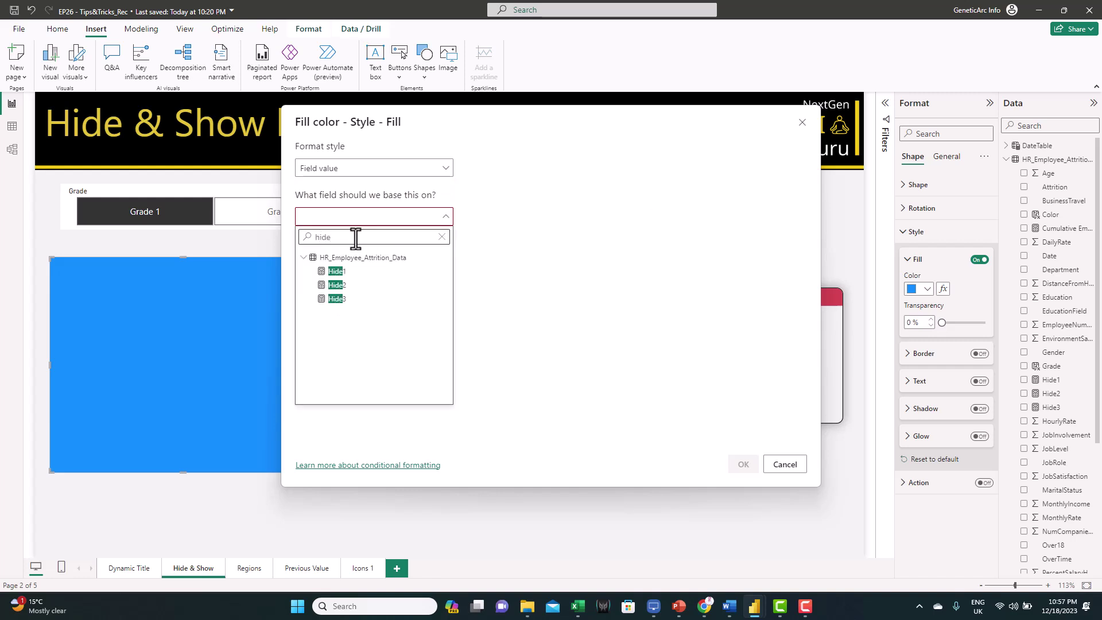
{"action": "left_click", "coordinate": [336, 271]}
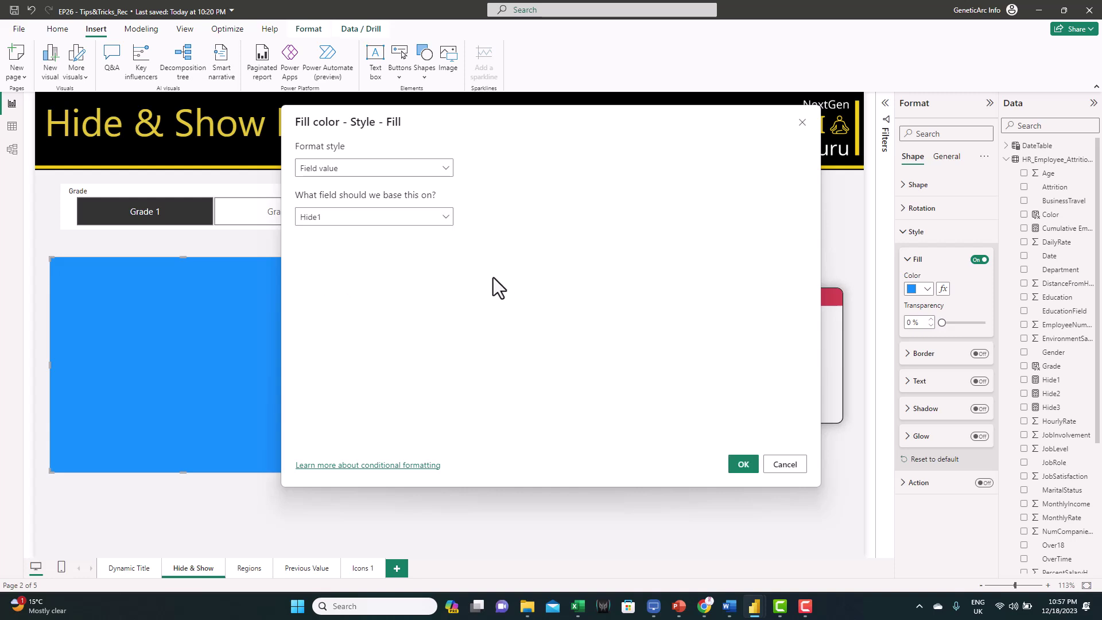
{"action": "left_click", "coordinate": [742, 464]}
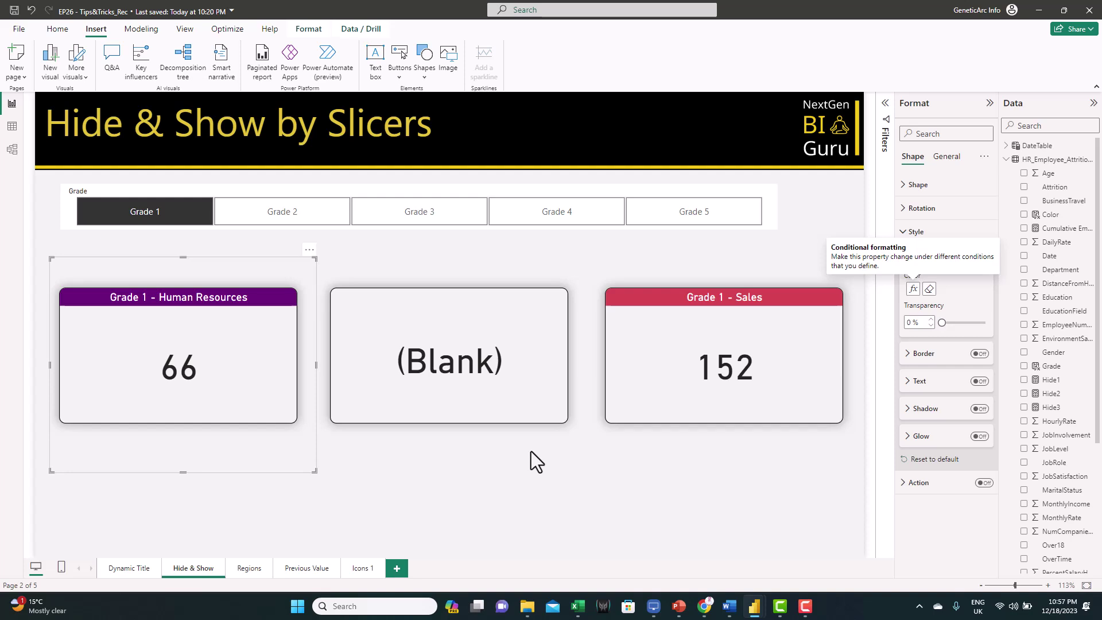
Duplicate the rectangle over the middle card showing (Blank) and base its fill color on the measure Hide2
{"action": "key", "text": "ctrl+z"}
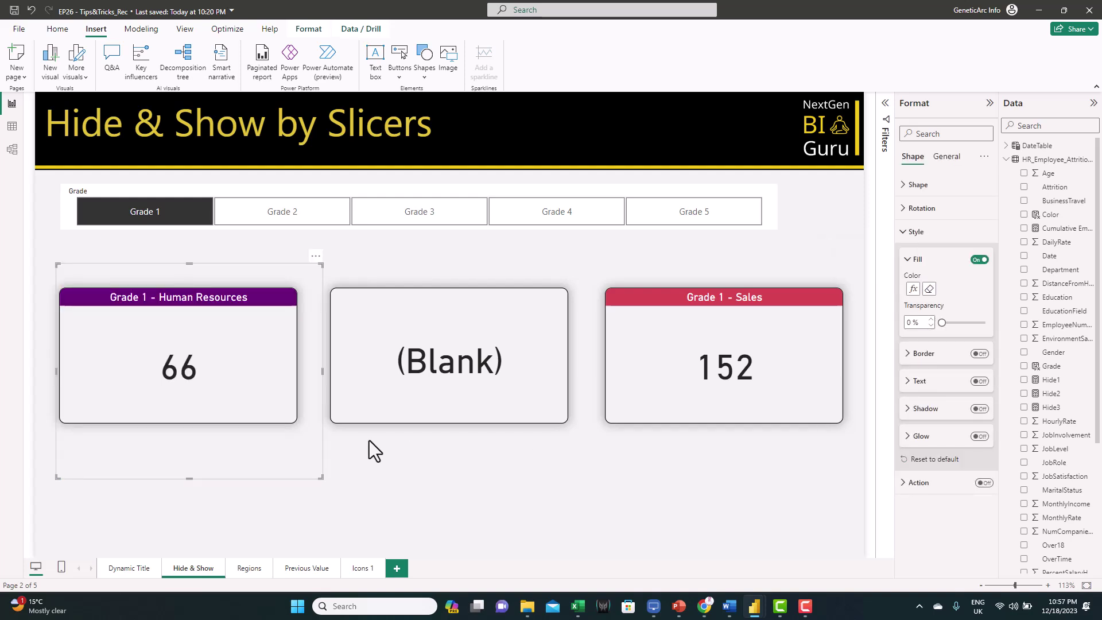
{"action": "left_click_drag", "start_coordinate": [300, 446], "coordinate": [564, 438]}
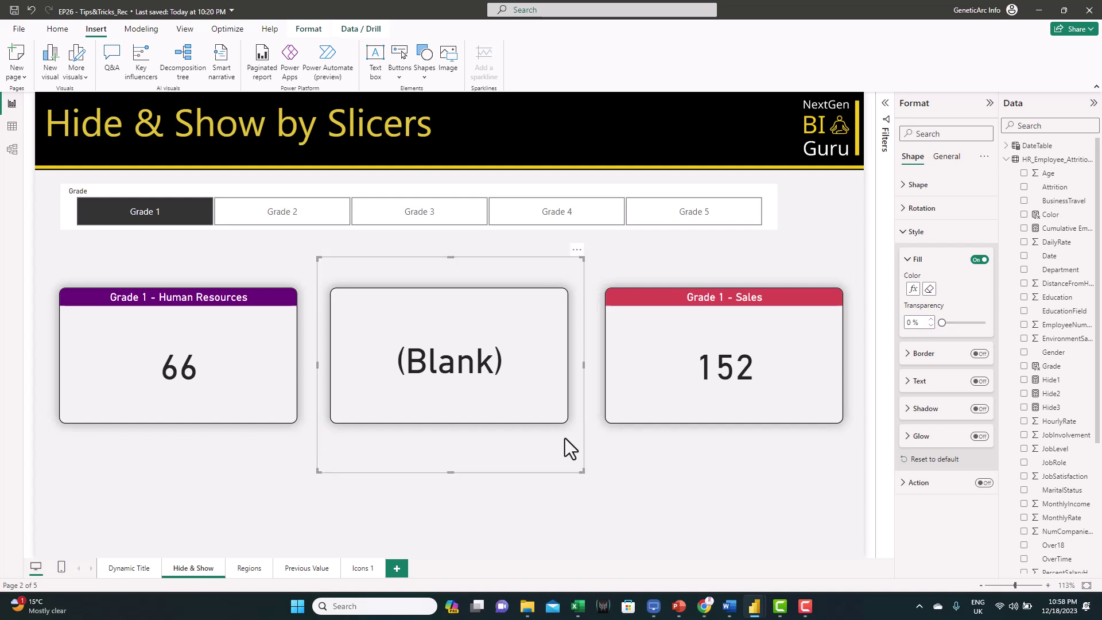
{"action": "left_click", "coordinate": [913, 289]}
{"action": "left_click", "coordinate": [351, 220]}
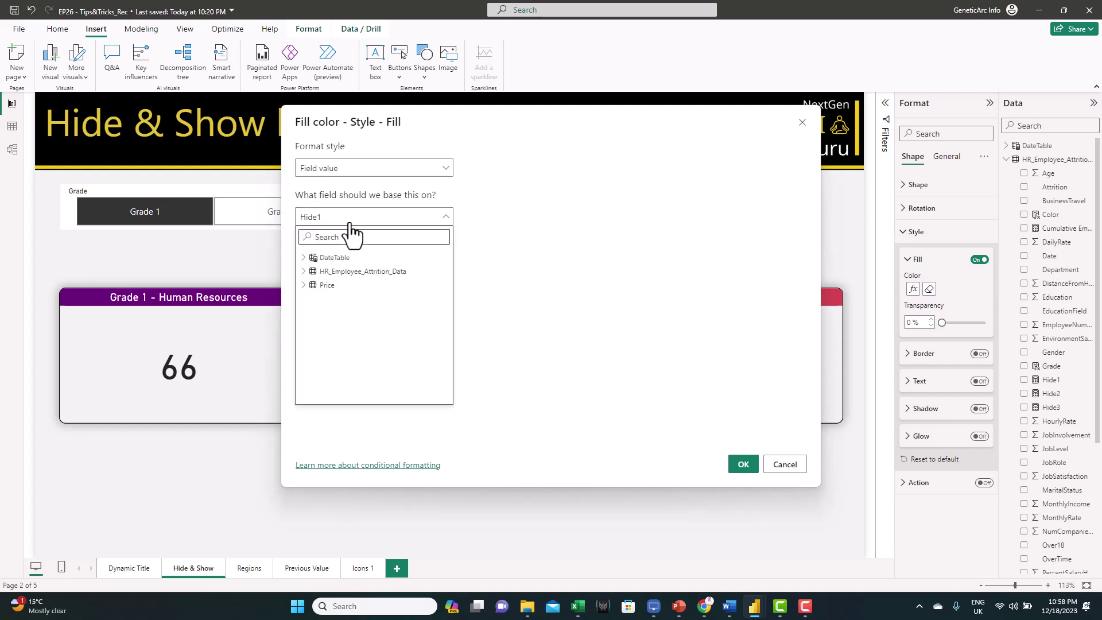
{"action": "type", "text": "hide"}
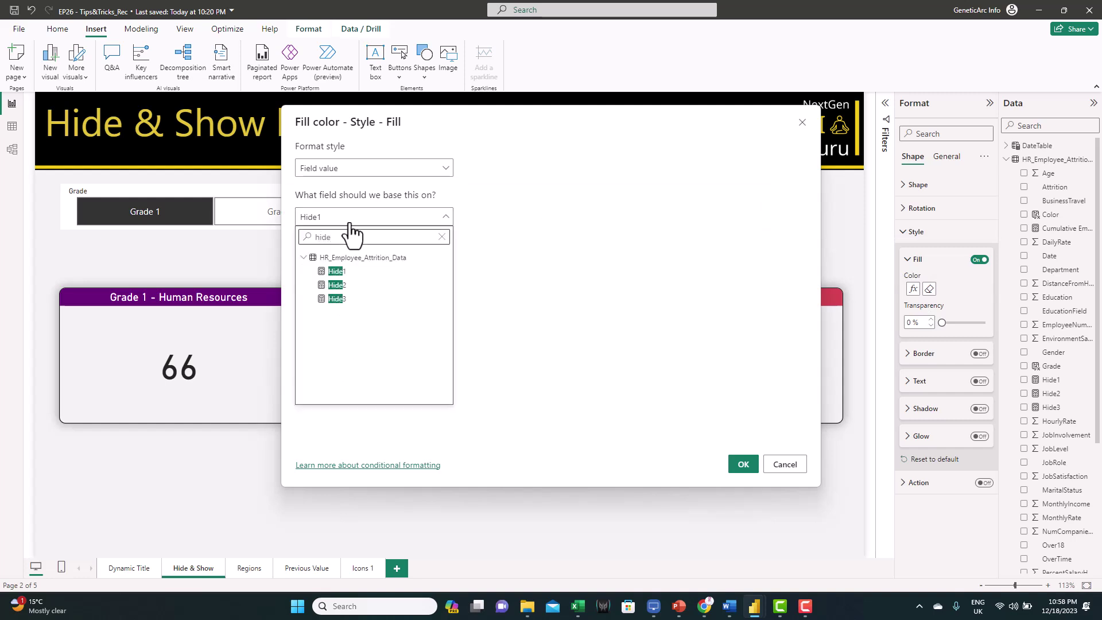
{"action": "left_click", "coordinate": [336, 285]}
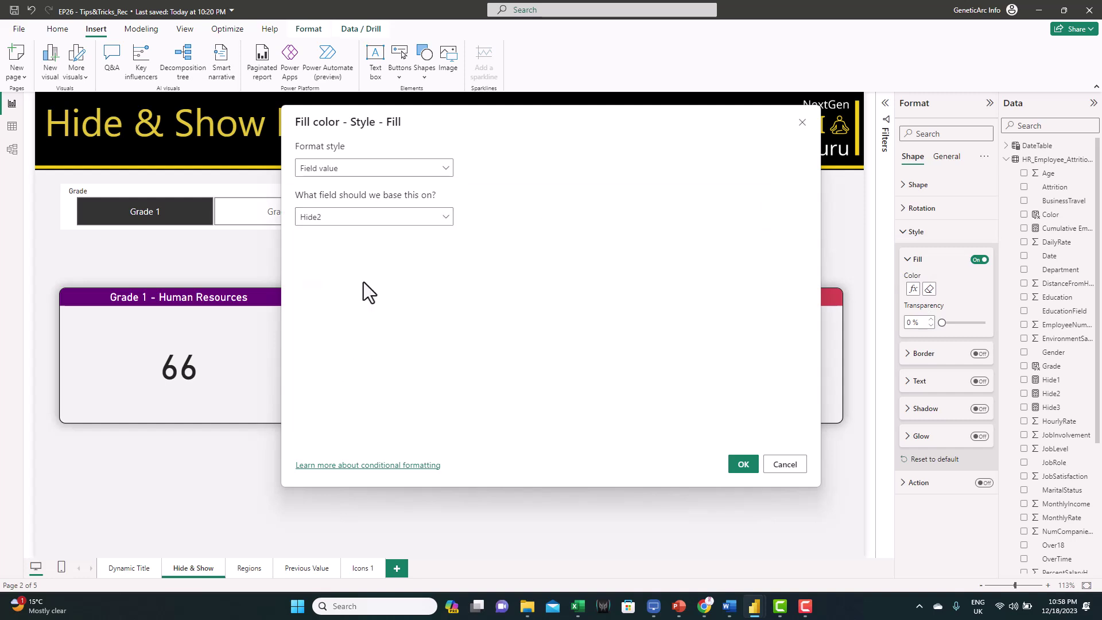
{"action": "left_click", "coordinate": [736, 464]}
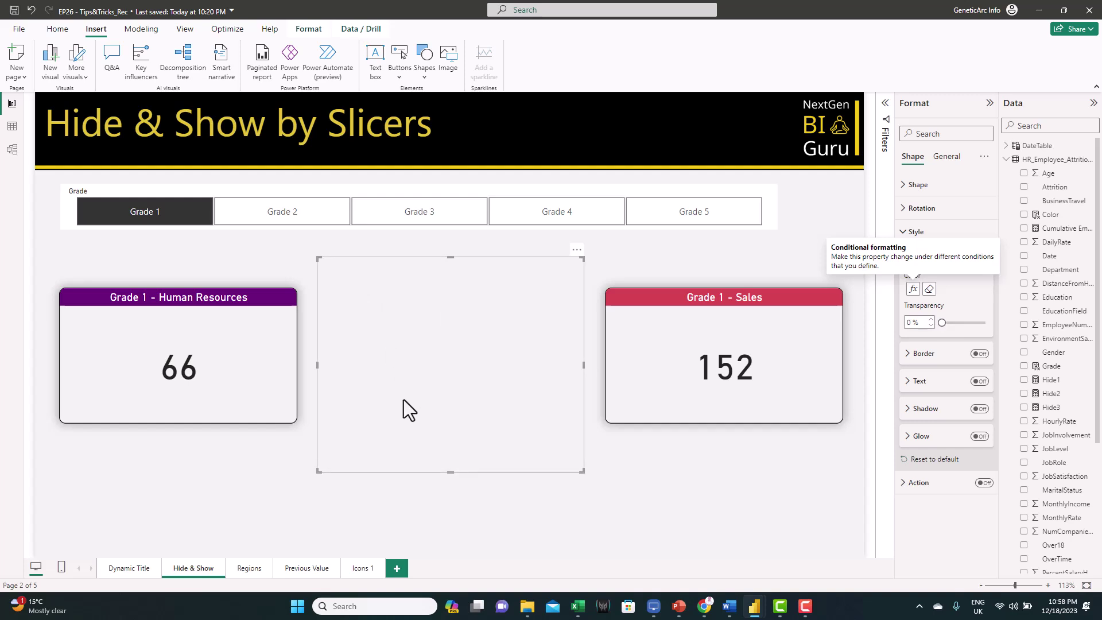
Duplicate the rectangle over the Sales card and base its fill color on the measure Hide3
{"action": "key", "text": "shift+Right"}
{"action": "key", "text": "shift+Down"}
{"action": "left_click_drag", "start_coordinate": [404, 398], "coordinate": [697, 394]}
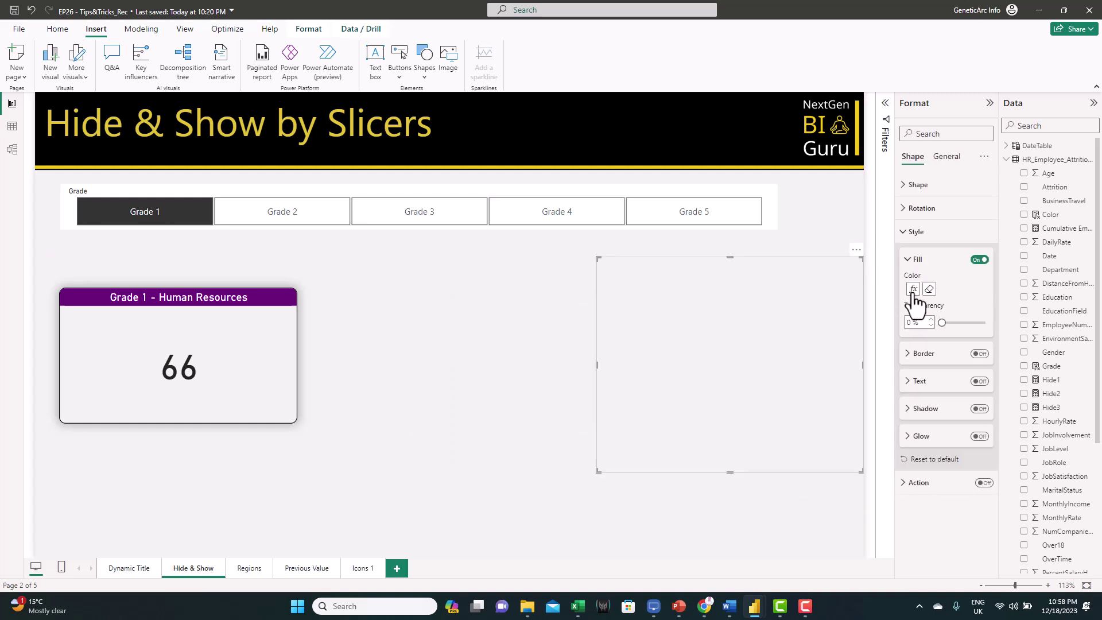
{"action": "left_click", "coordinate": [913, 288]}
{"action": "left_click", "coordinate": [392, 221]}
{"action": "type", "text": "hide"}
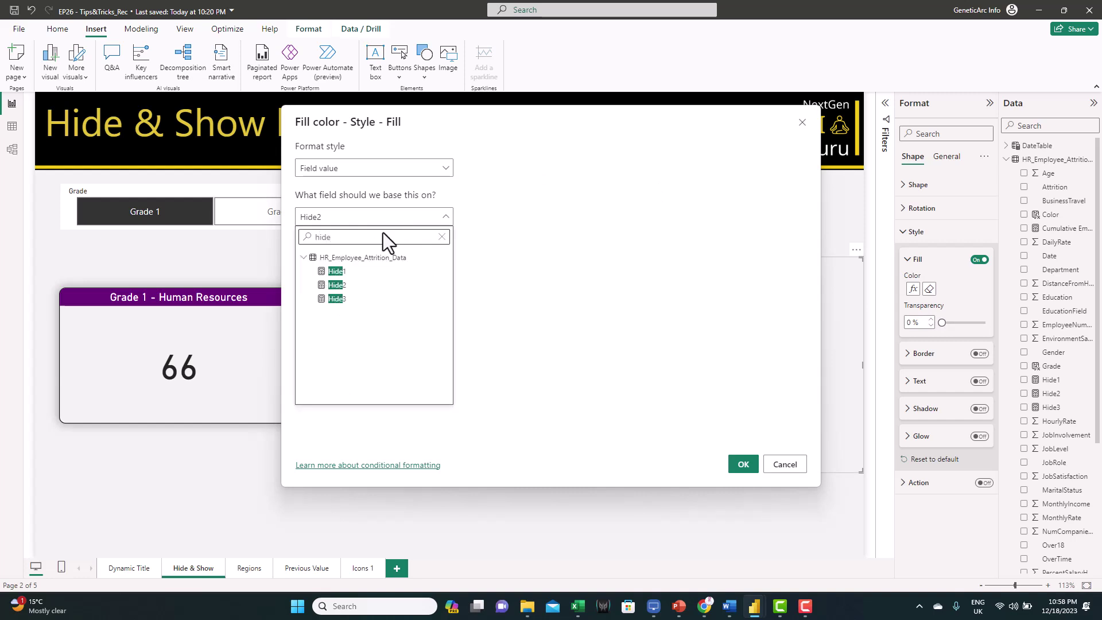
{"action": "left_click", "coordinate": [337, 299]}
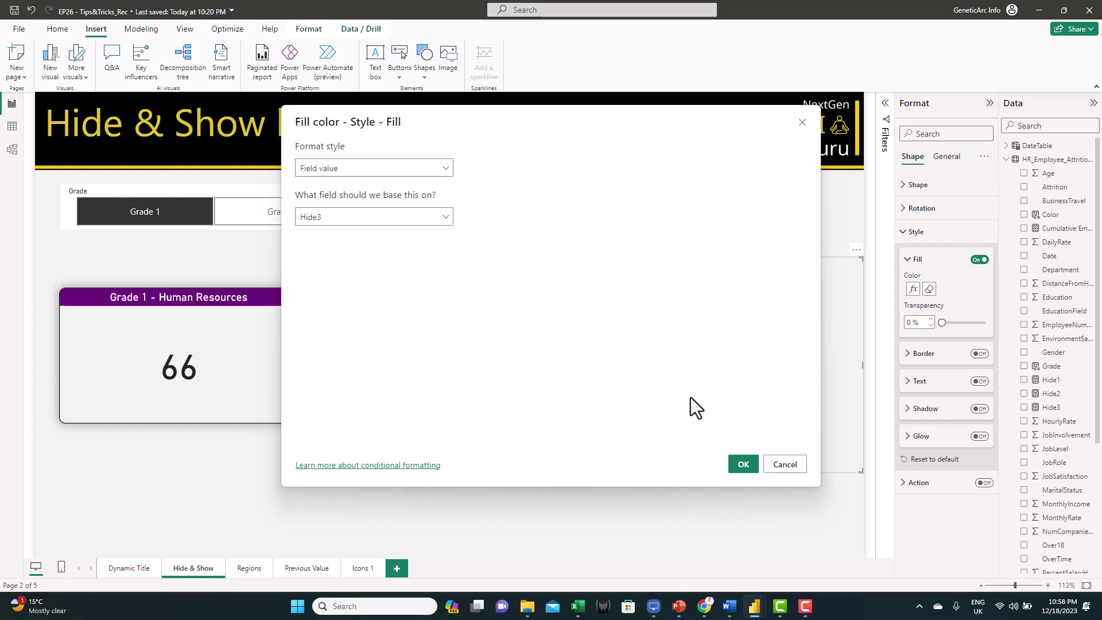
{"action": "left_click", "coordinate": [735, 465]}
{"action": "left_click", "coordinate": [474, 504]}
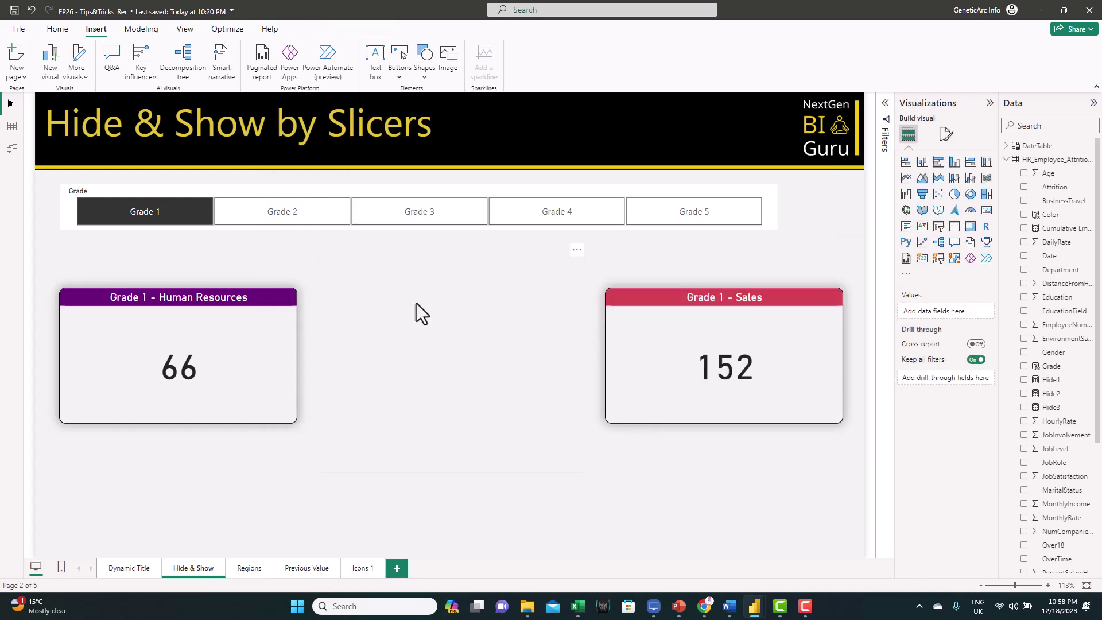
Check how the covered cards hide and show by stepping the Grade slicer from Grade 2 to Grade 5
{"action": "left_click", "coordinate": [255, 221]}
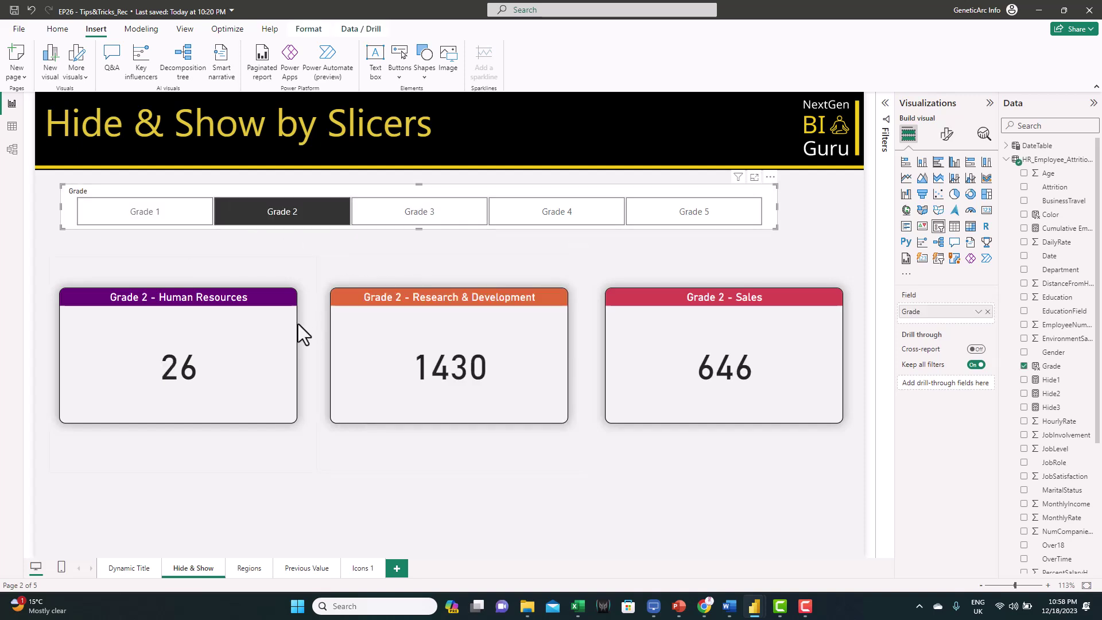
{"action": "left_click", "coordinate": [418, 221]}
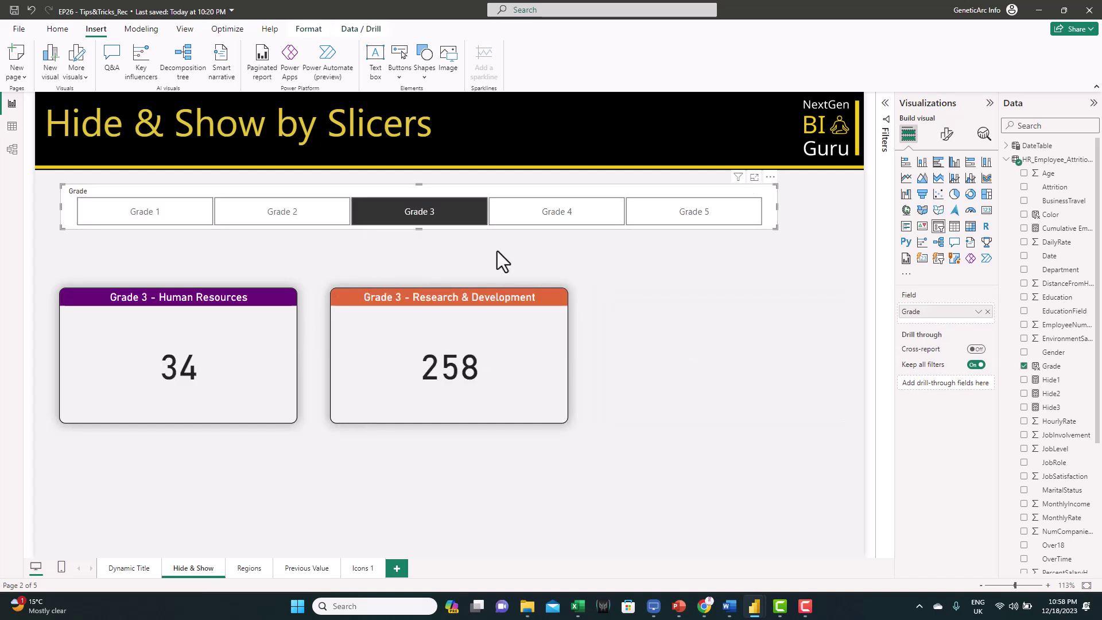
{"action": "left_click", "coordinate": [565, 224]}
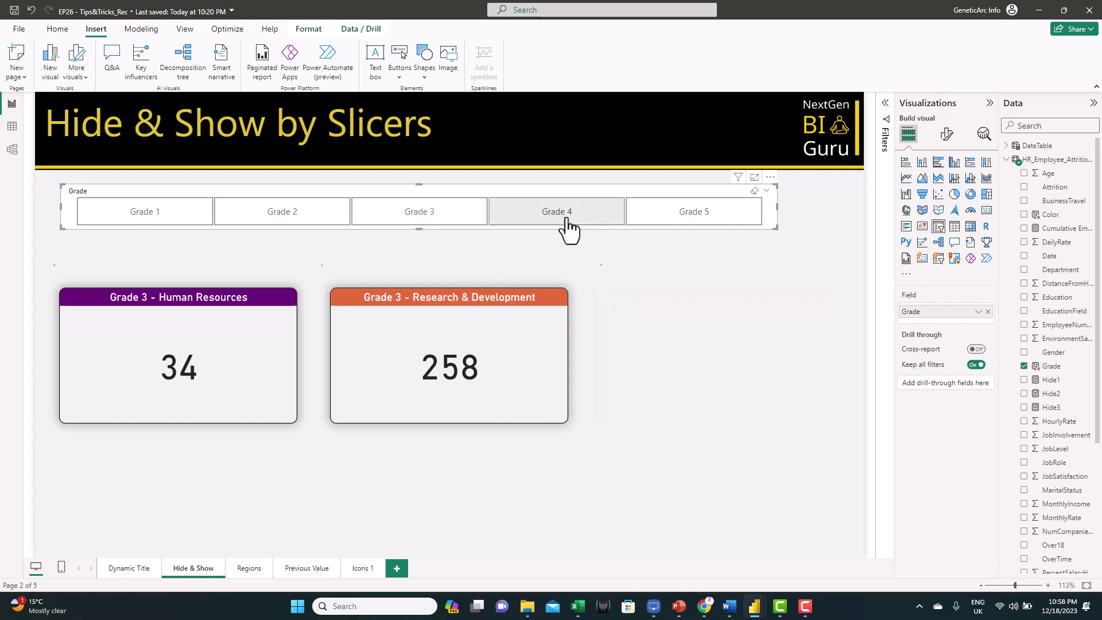
{"action": "left_click", "coordinate": [689, 227]}
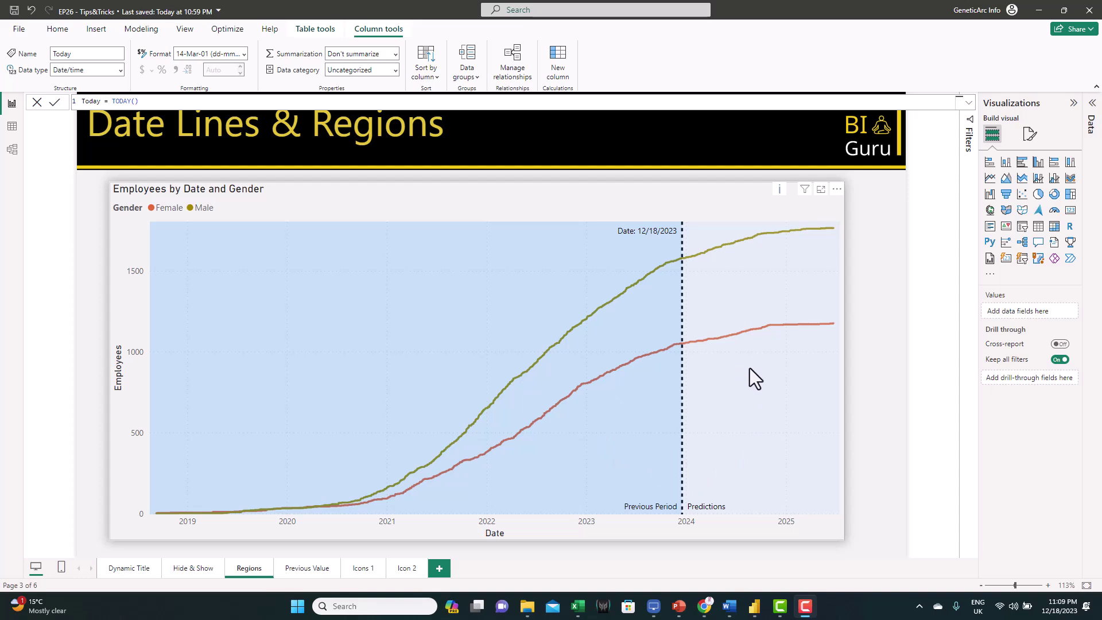
Test the date line in the finished report by changing the Today column to TODAY()+50, and restore it to TODAY()
{"action": "left_click", "coordinate": [145, 104]}
{"action": "type", "text": "+50"}
{"action": "key", "text": "Return"}
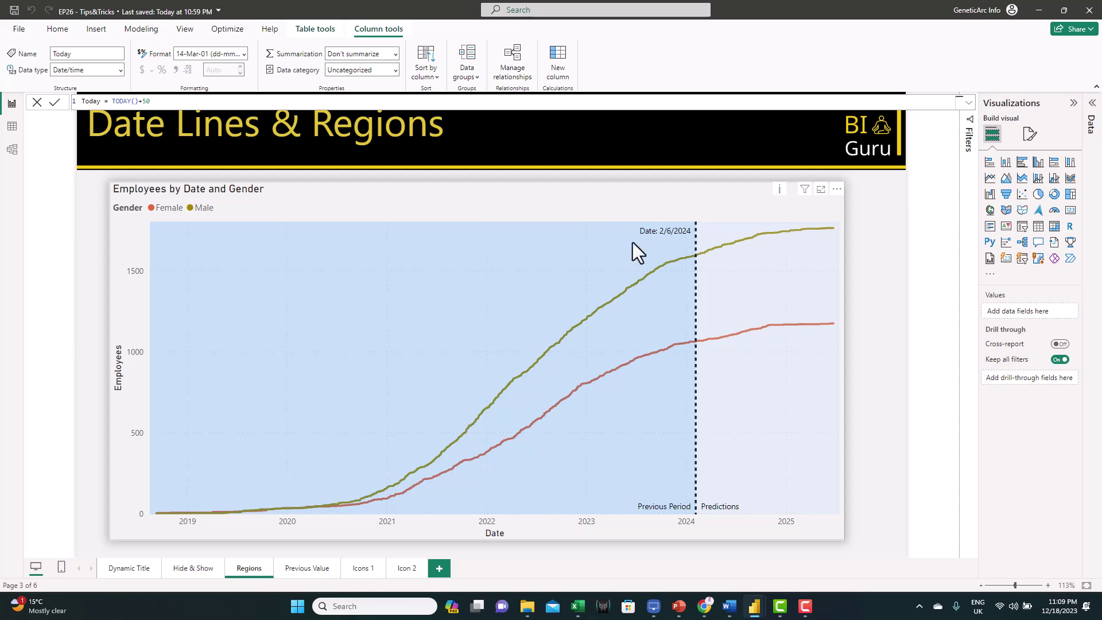
{"action": "left_click_drag", "start_coordinate": [139, 101], "coordinate": [161, 101]}
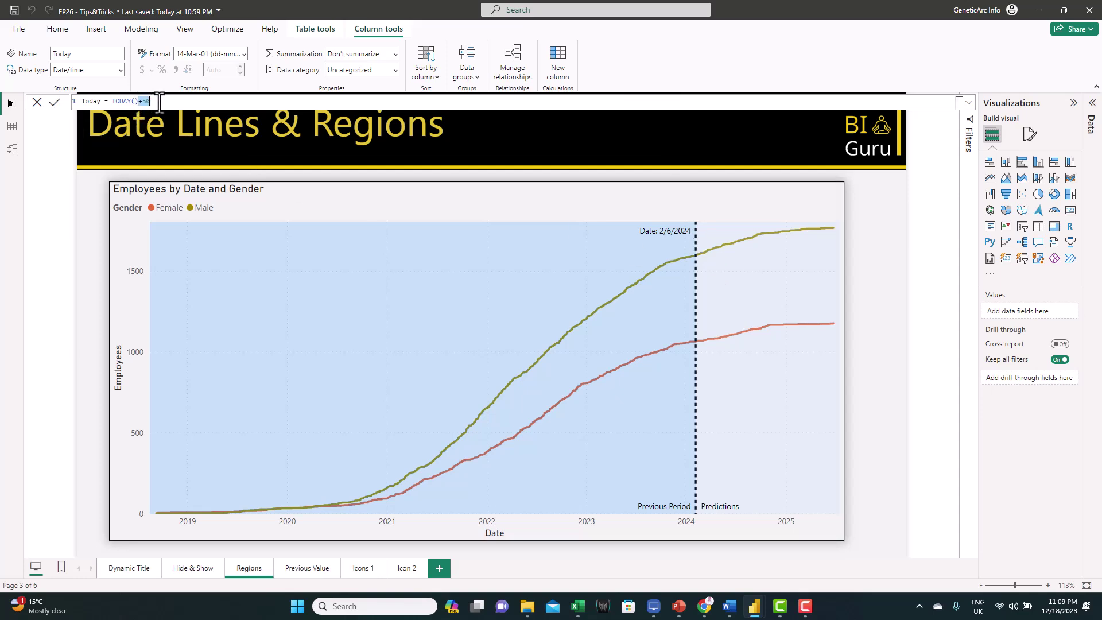
{"action": "key", "text": "BackSpace"}
{"action": "key", "text": "Return"}
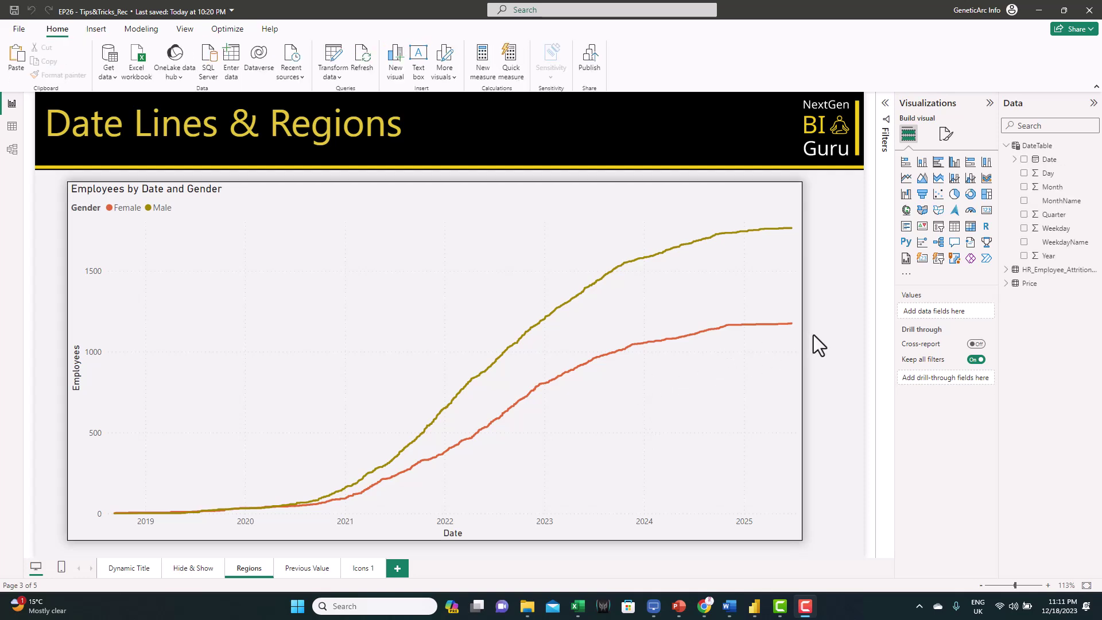
Add a measure Today = TODAY() to DateTable and select the Employees by Date and Gender line chart
{"action": "right_click", "coordinate": [1028, 149]}
{"action": "left_click", "coordinate": [880, 223]}
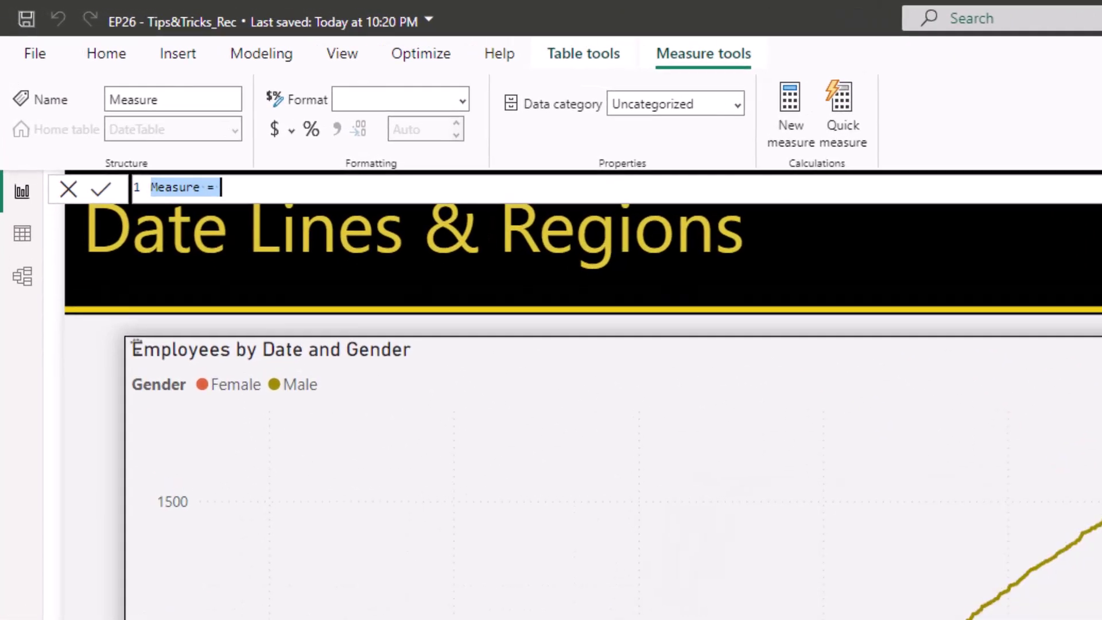
{"action": "type", "text": "Today"}
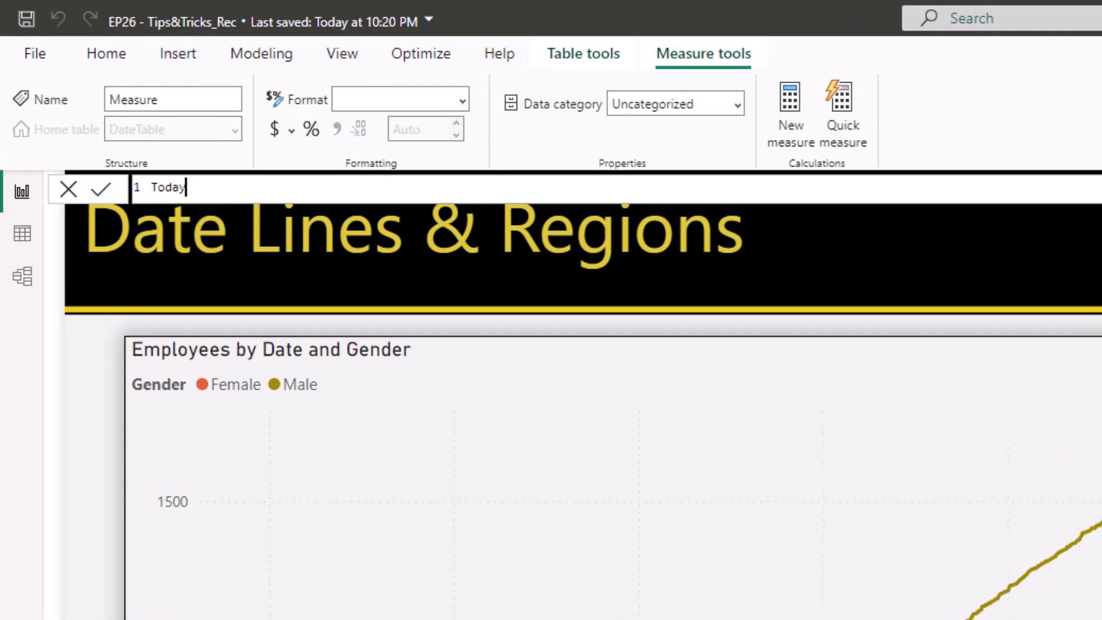
{"action": "type", "text": "=today"}
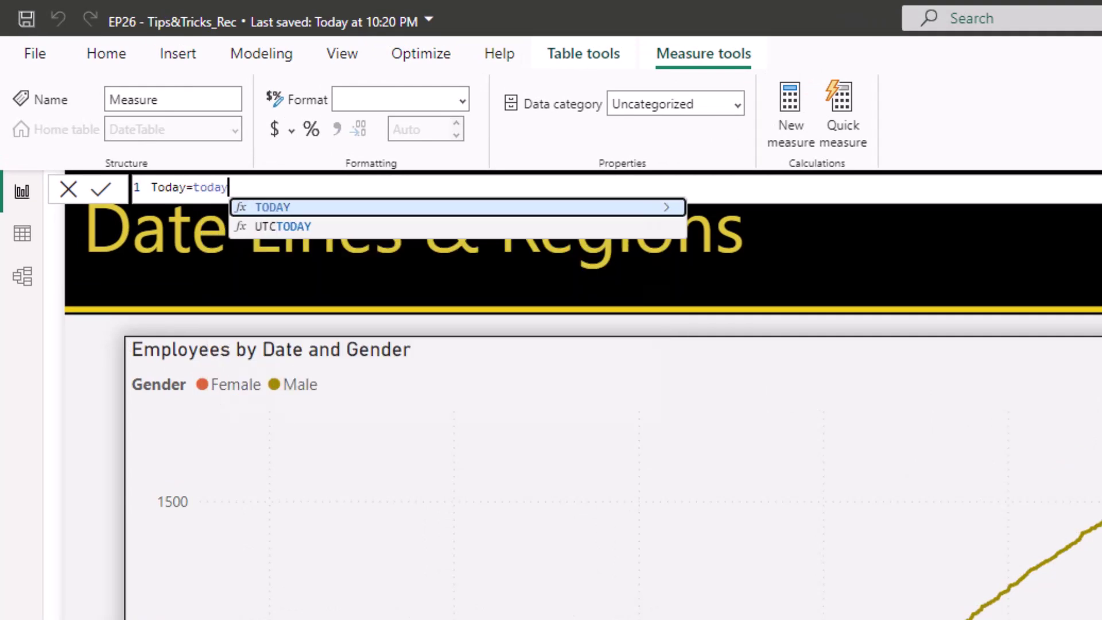
{"action": "key", "text": "Tab"}
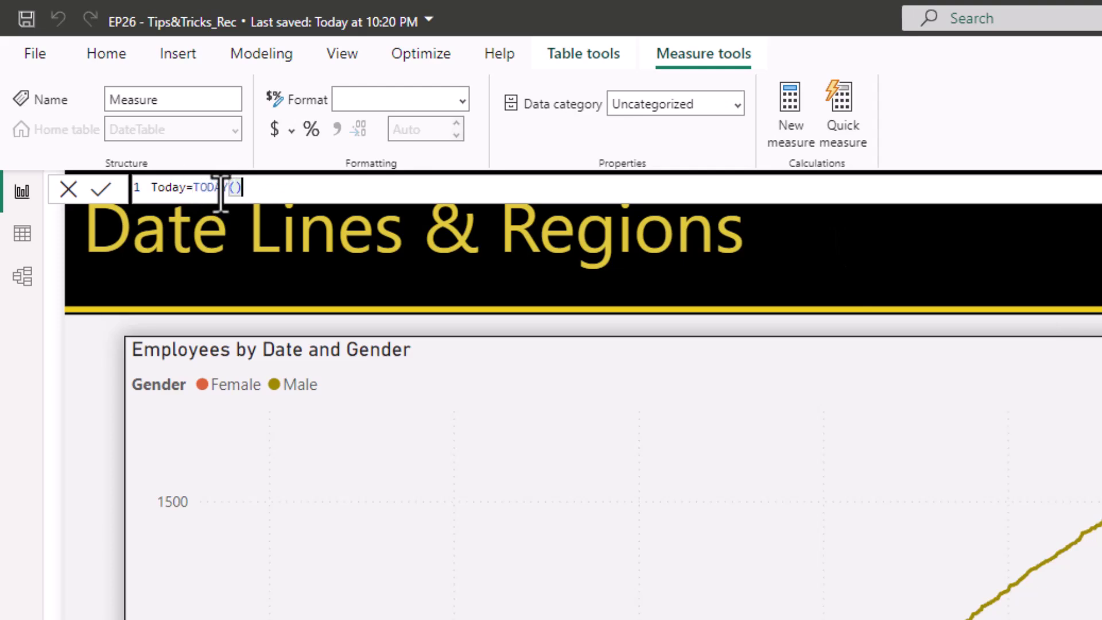
{"action": "left_click", "coordinate": [102, 193]}
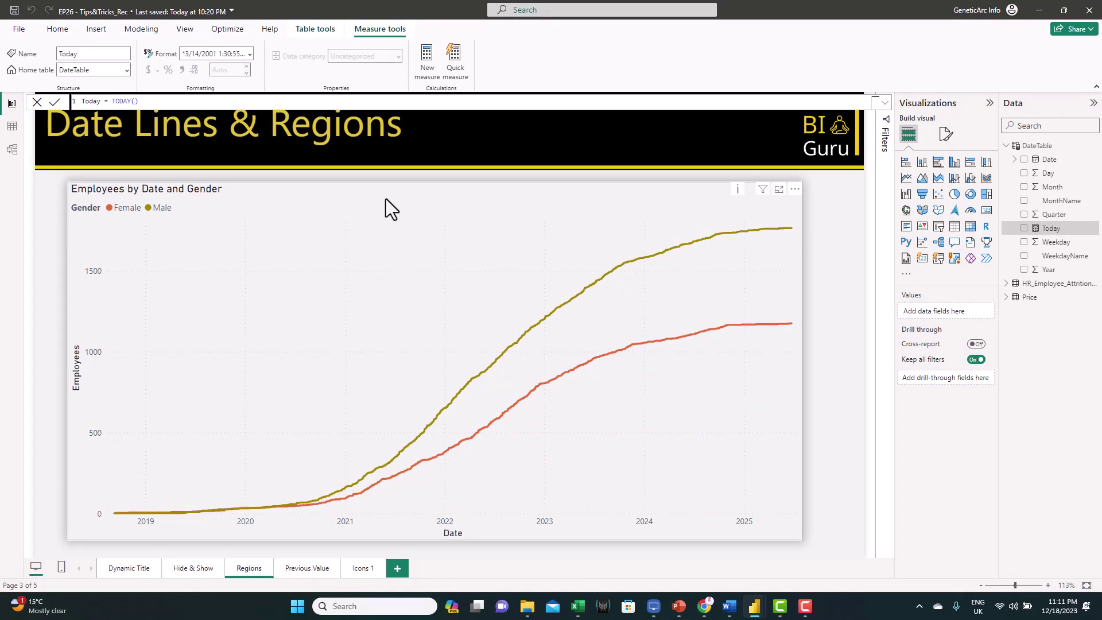
{"action": "left_click", "coordinate": [445, 229]}
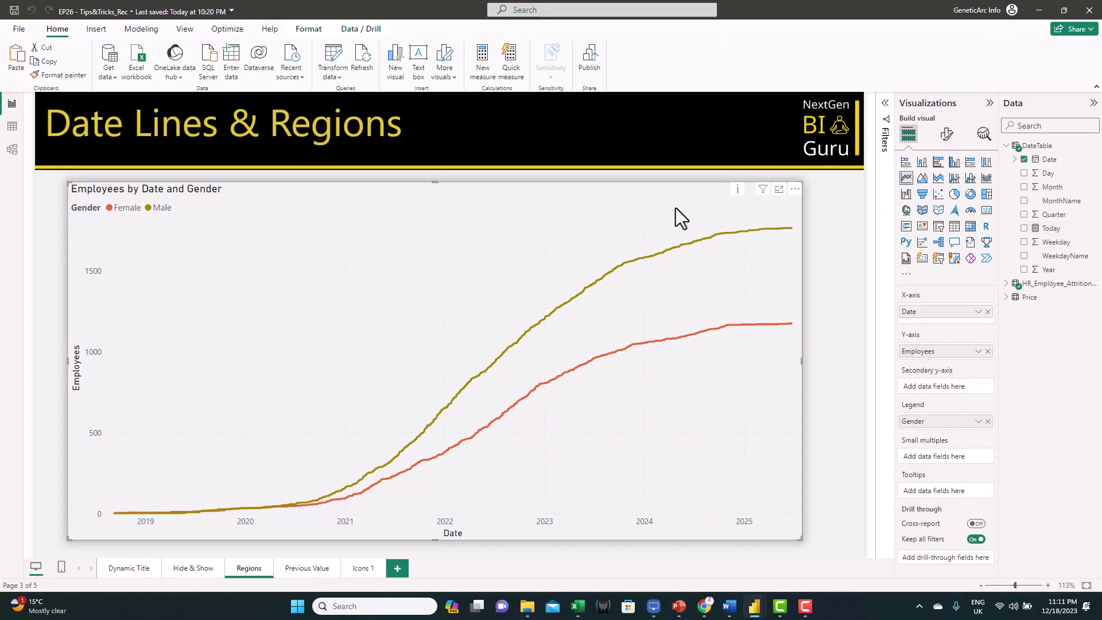
Add an X-axis constant line to the Employees by Date and Gender chart and name it Today
{"action": "left_click", "coordinate": [983, 136]}
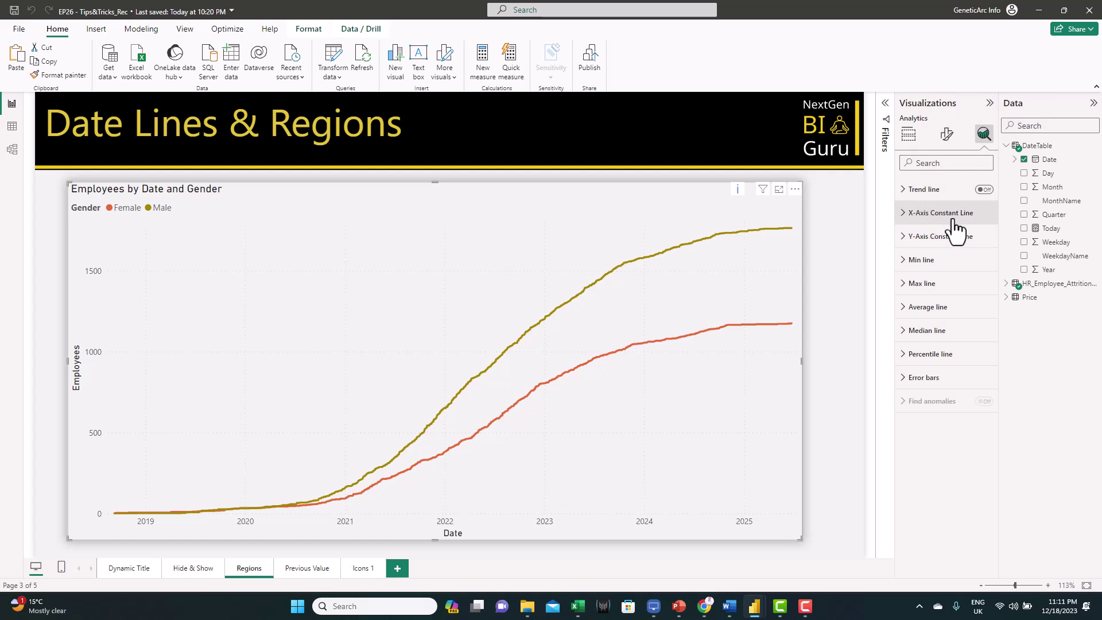
{"action": "left_click", "coordinate": [904, 217]}
{"action": "left_click", "coordinate": [923, 254]}
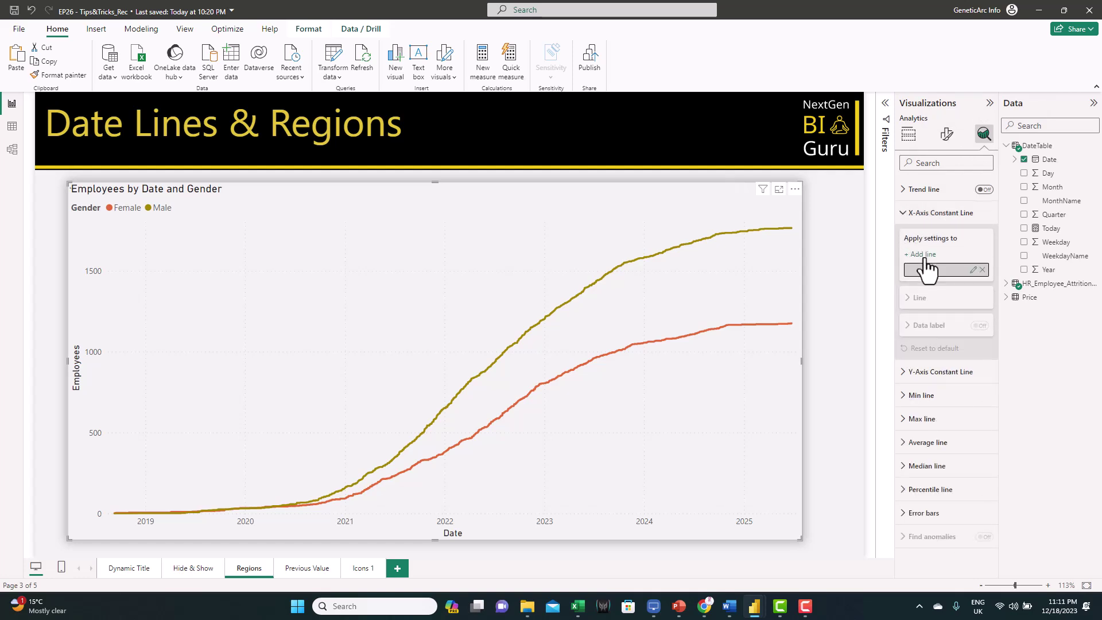
{"action": "double_click", "coordinate": [925, 269]}
{"action": "key", "text": "BackSpace"}
{"action": "type", "text": "Today"}
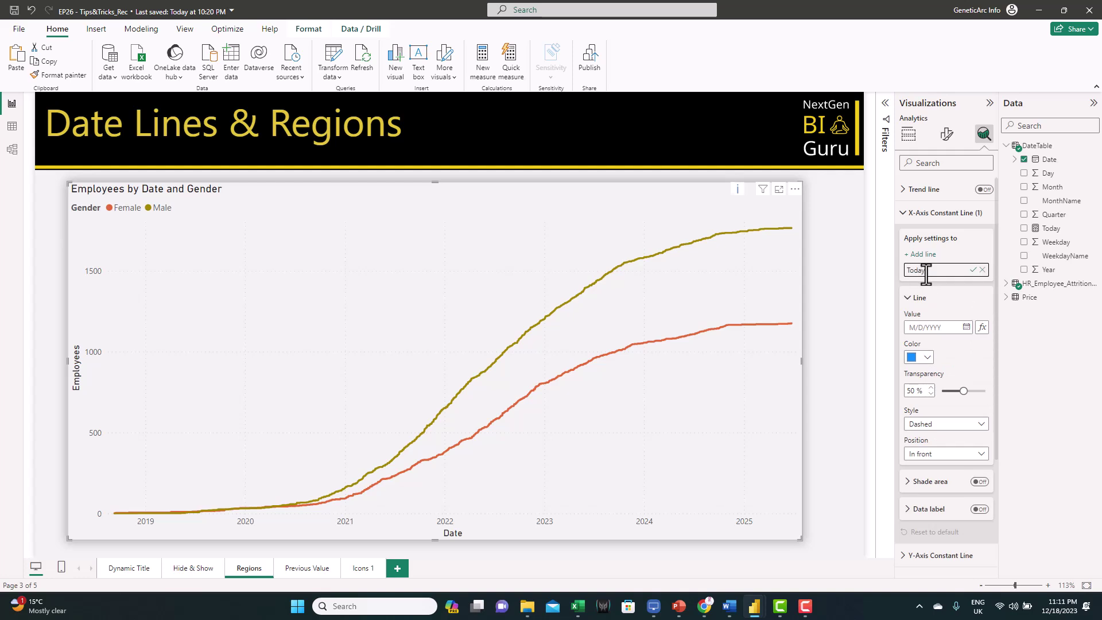
{"action": "key", "text": "Return"}
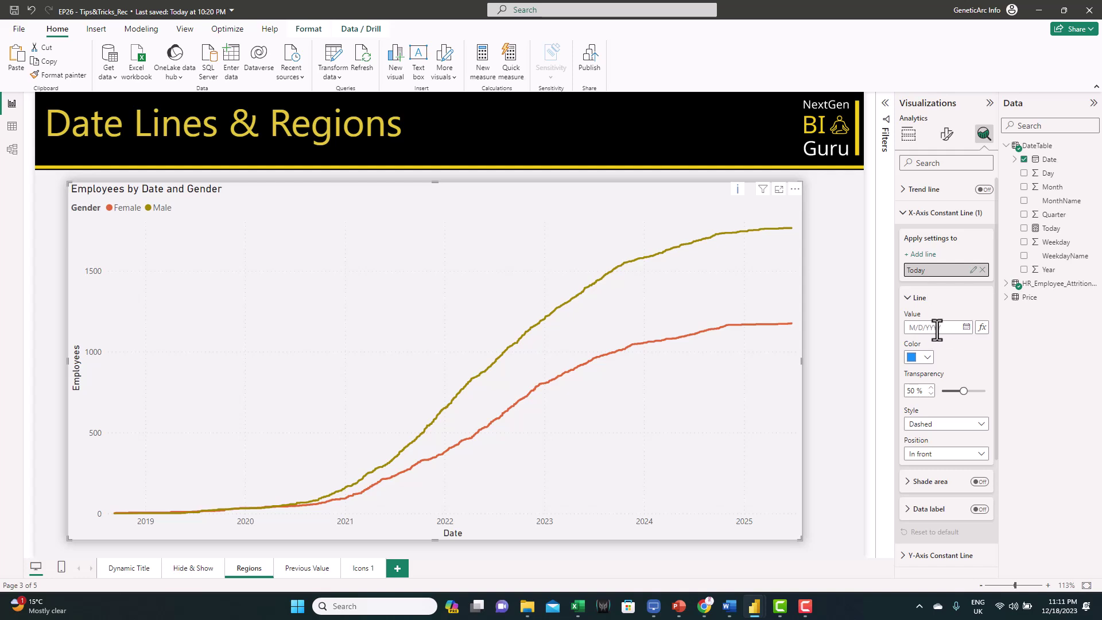
Base the Today line's value on the Today measure from DateTable, using the Field value format style
{"action": "left_click", "coordinate": [980, 331]}
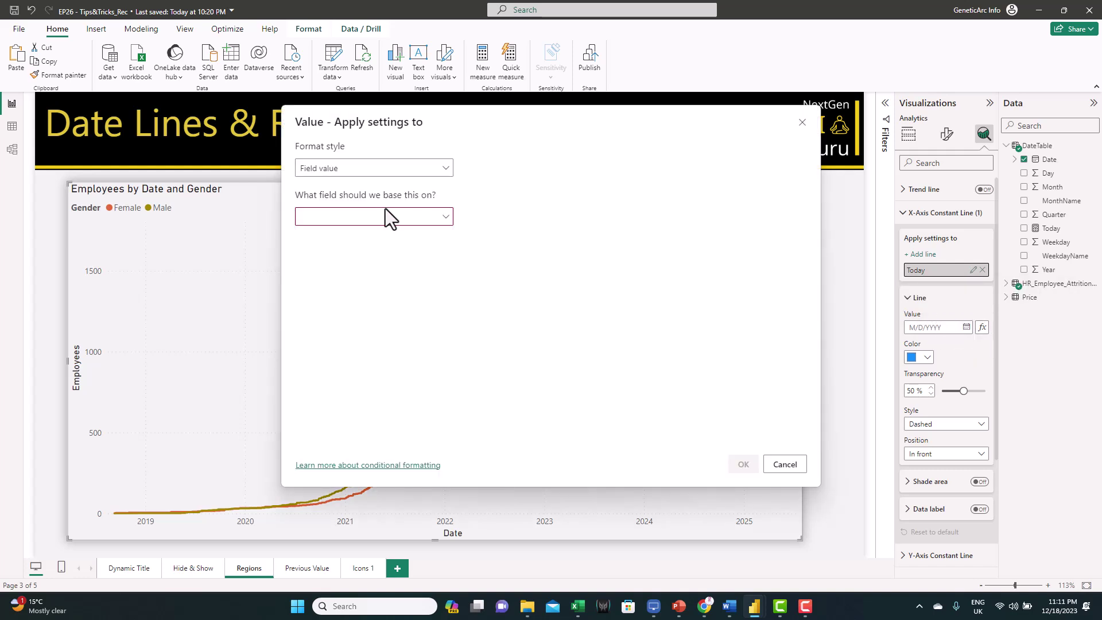
{"action": "left_click", "coordinate": [399, 230]}
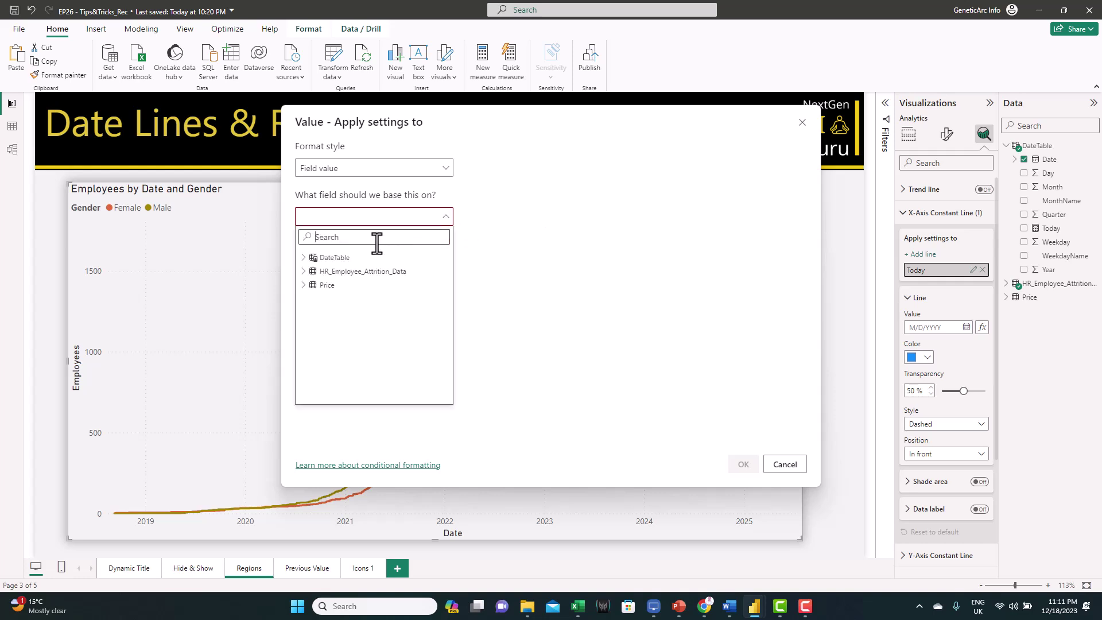
{"action": "type", "text": "tod"}
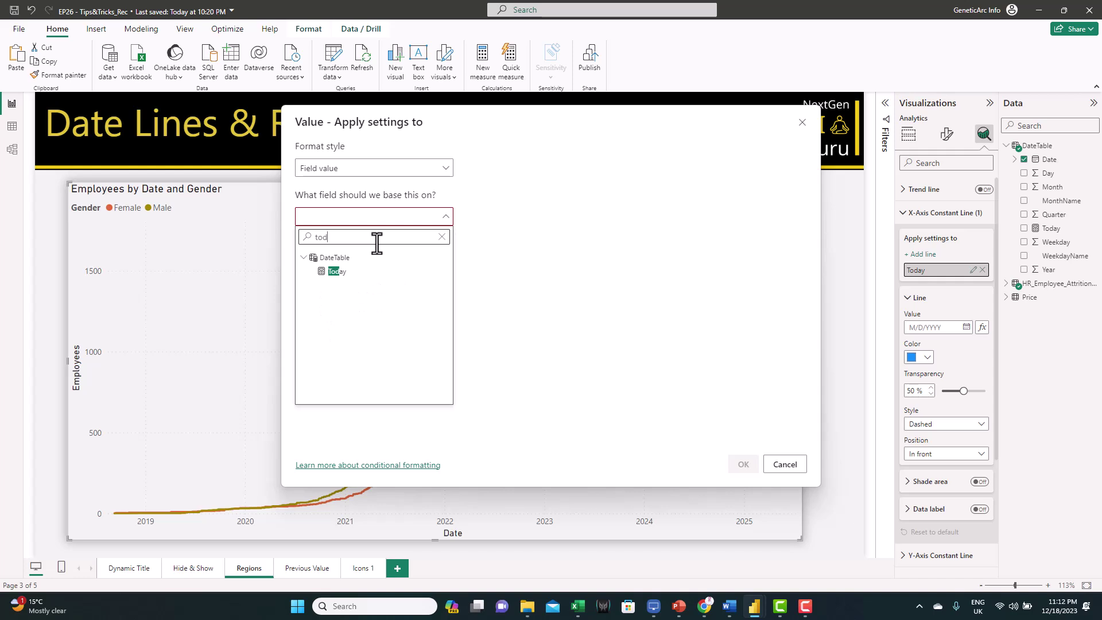
{"action": "left_click", "coordinate": [348, 271]}
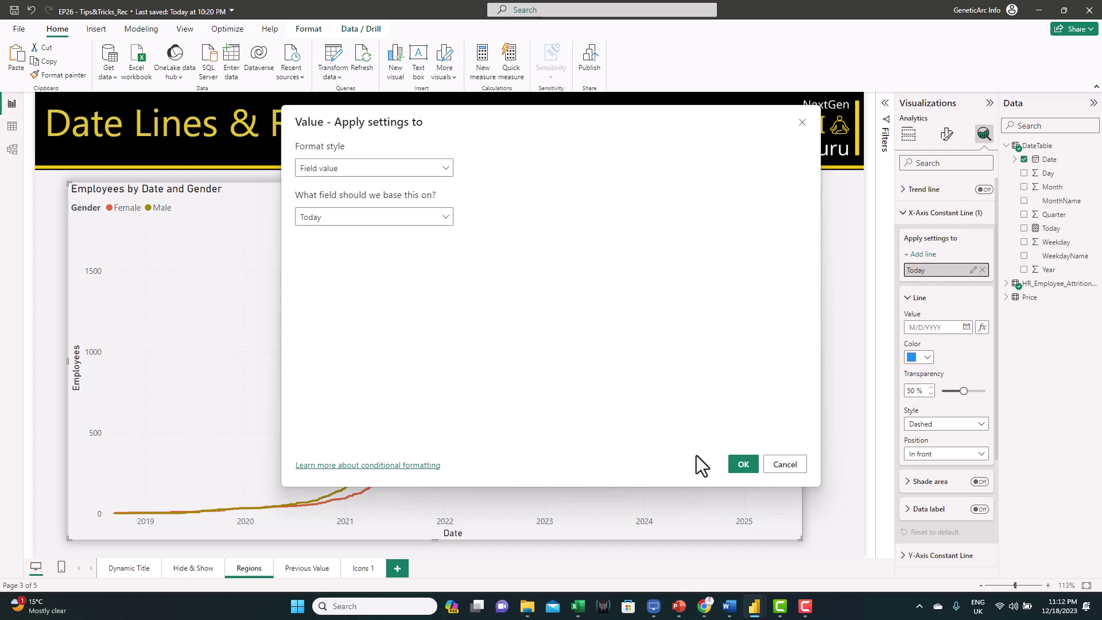
{"action": "left_click", "coordinate": [735, 472]}
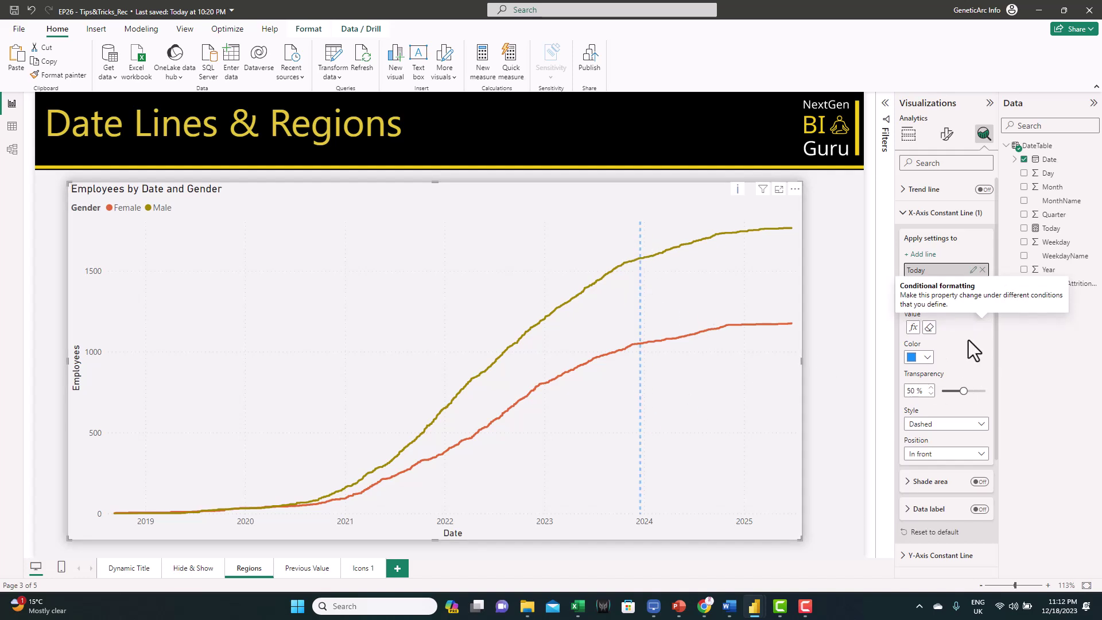
Color the Today line black and set its transparency to 20%
{"action": "left_click", "coordinate": [926, 358]}
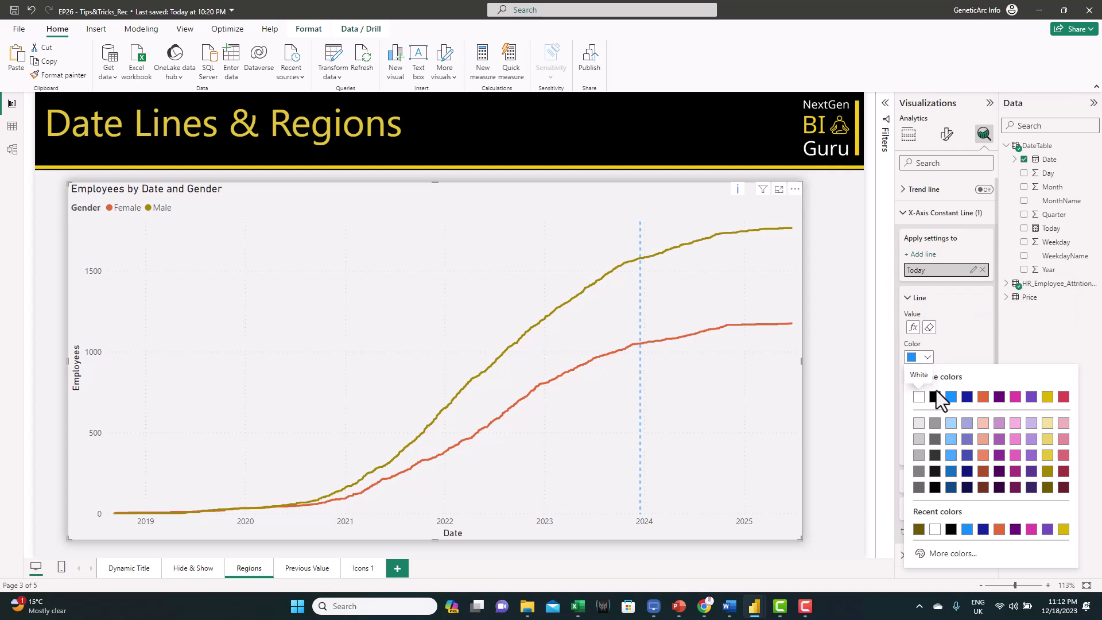
{"action": "left_click", "coordinate": [935, 395]}
{"action": "scroll", "coordinate": [962, 336], "scroll_direction": "down", "scroll_amount": 1}
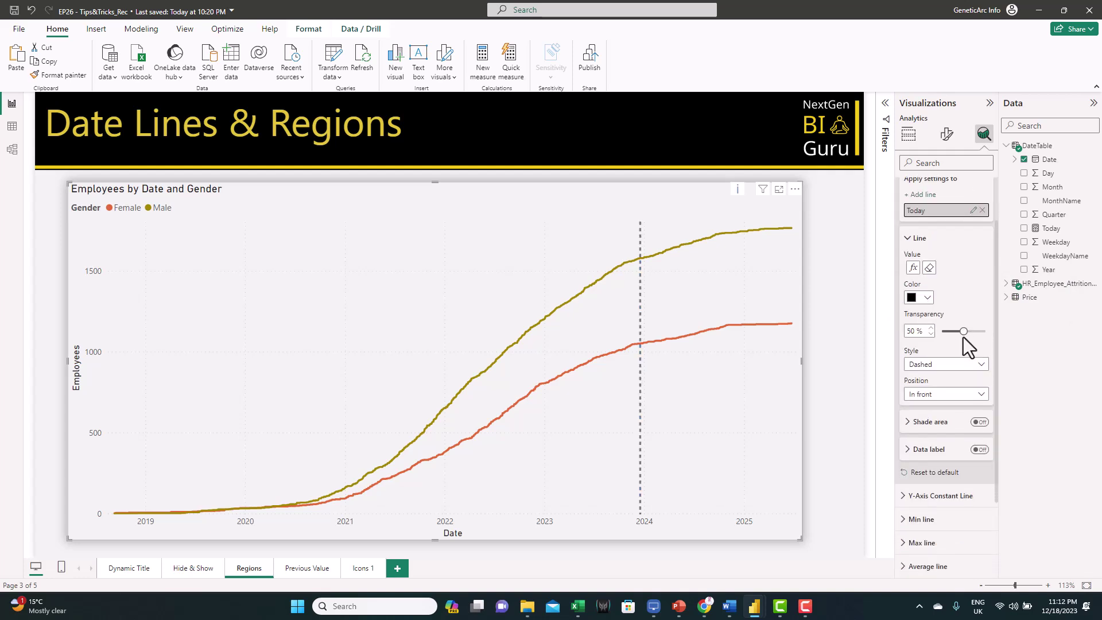
{"action": "double_click", "coordinate": [911, 331]}
{"action": "type", "text": "20"}
Turn on area shading before the Today line and set the shading's transparency to 80%
{"action": "scroll", "coordinate": [976, 394], "scroll_direction": "down", "scroll_amount": 1}
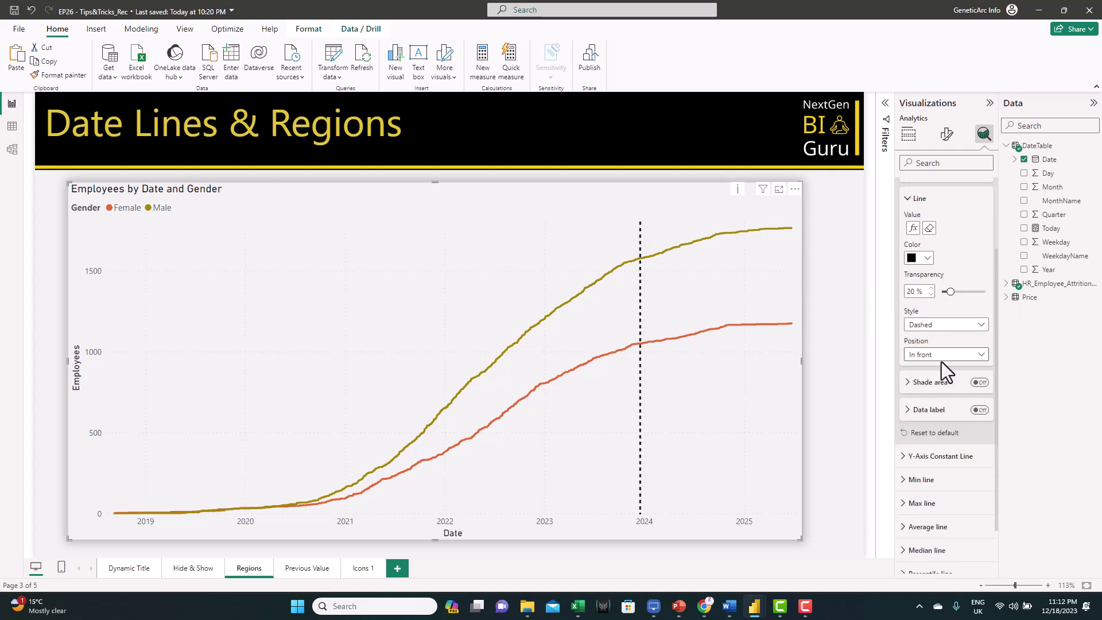
{"action": "left_click", "coordinate": [979, 383]}
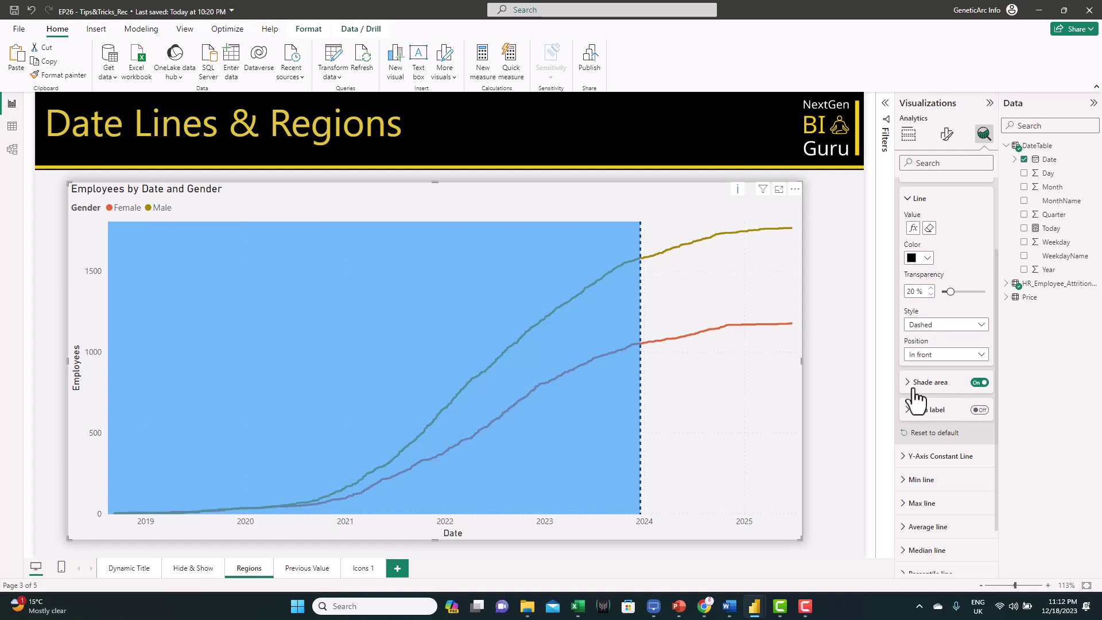
{"action": "left_click", "coordinate": [918, 382]}
{"action": "scroll", "coordinate": [932, 390], "scroll_direction": "down", "scroll_amount": 3}
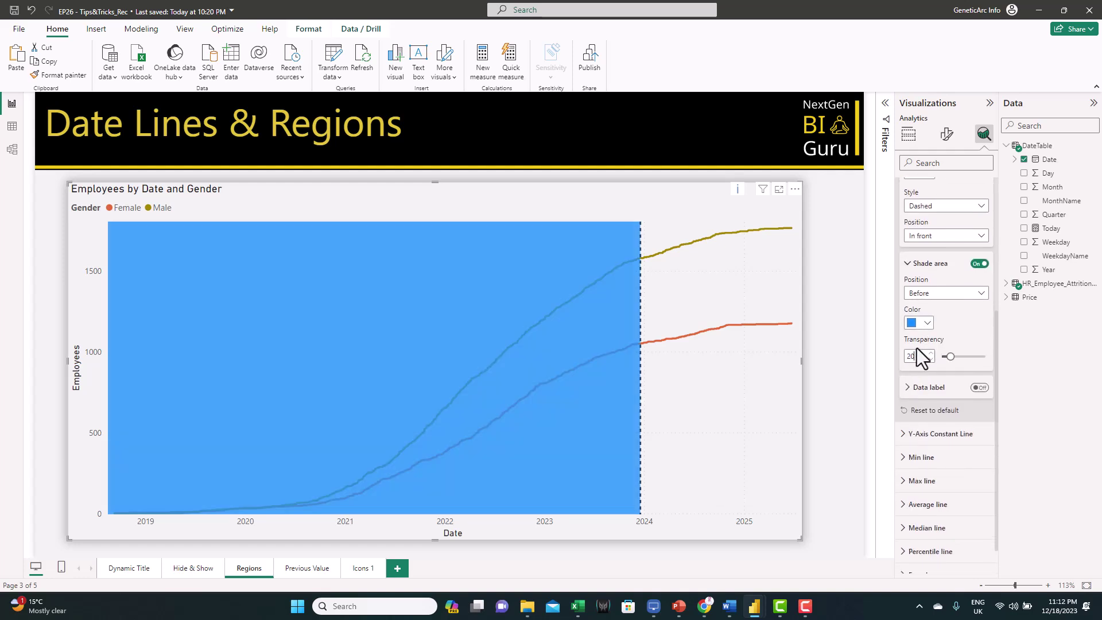
{"action": "double_click", "coordinate": [911, 356]}
{"action": "type", "text": "80"}
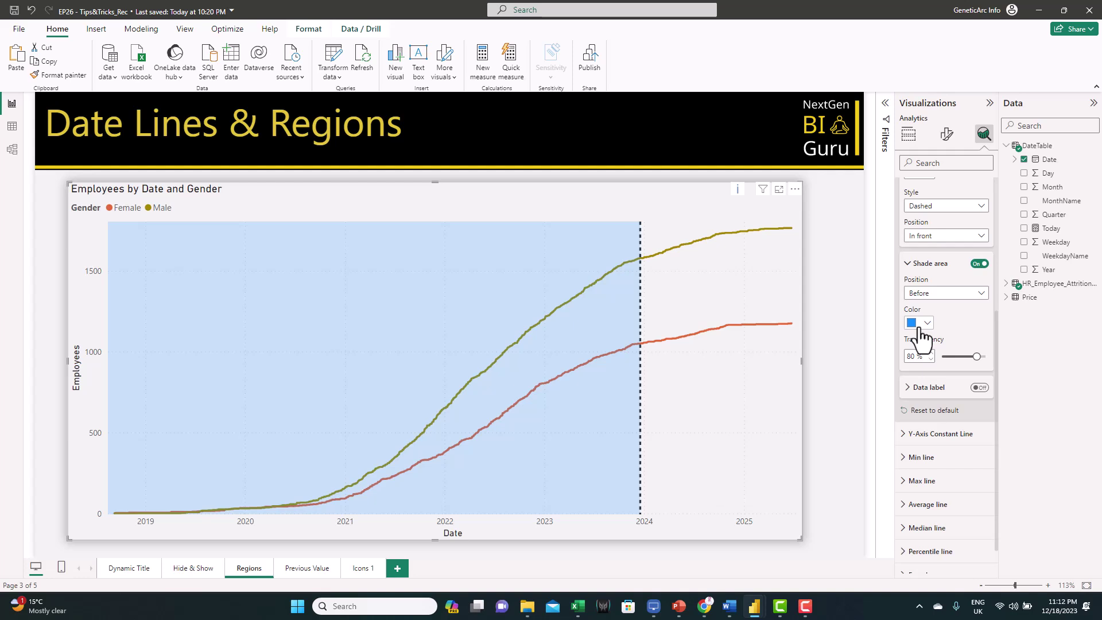
{"action": "left_click", "coordinate": [907, 263]}
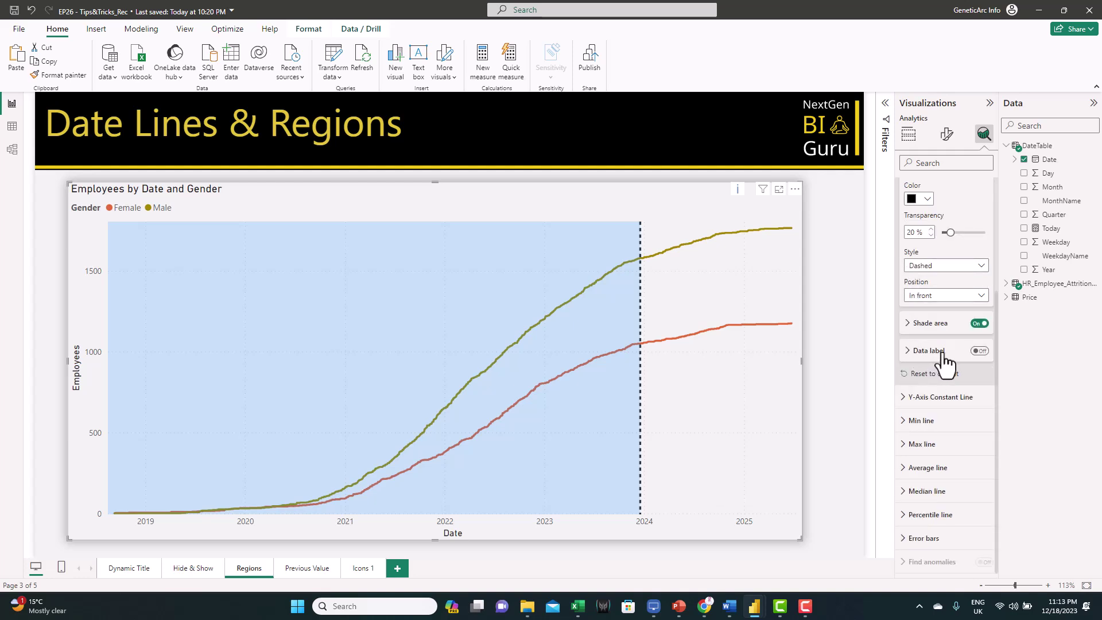
Turn on the Today line's data label, color it black and set its style to Both
{"action": "left_click", "coordinate": [977, 350]}
{"action": "left_click", "coordinate": [917, 351]}
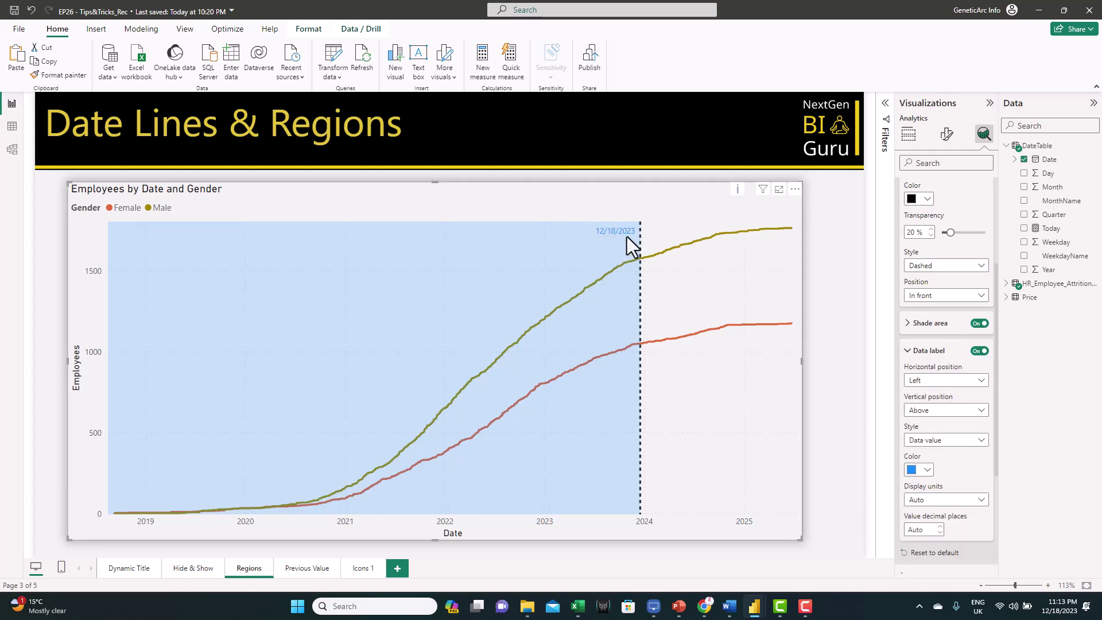
{"action": "left_click", "coordinate": [920, 470]}
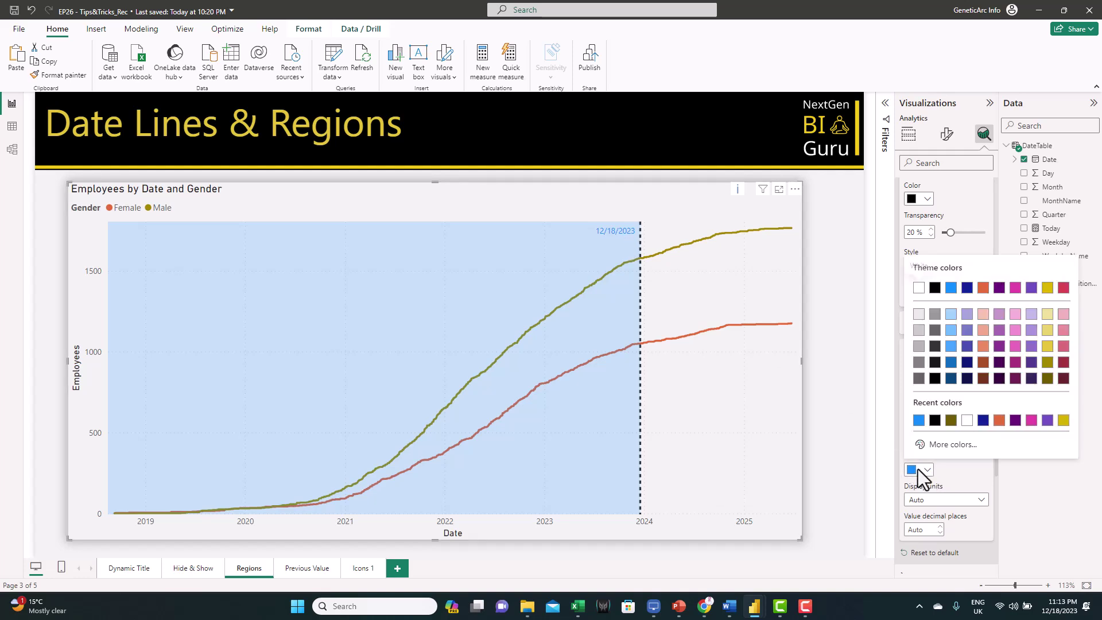
{"action": "left_click", "coordinate": [935, 420]}
{"action": "scroll", "coordinate": [950, 427], "scroll_direction": "down", "scroll_amount": 1}
{"action": "scroll", "coordinate": [950, 427], "scroll_direction": "down", "scroll_amount": 2}
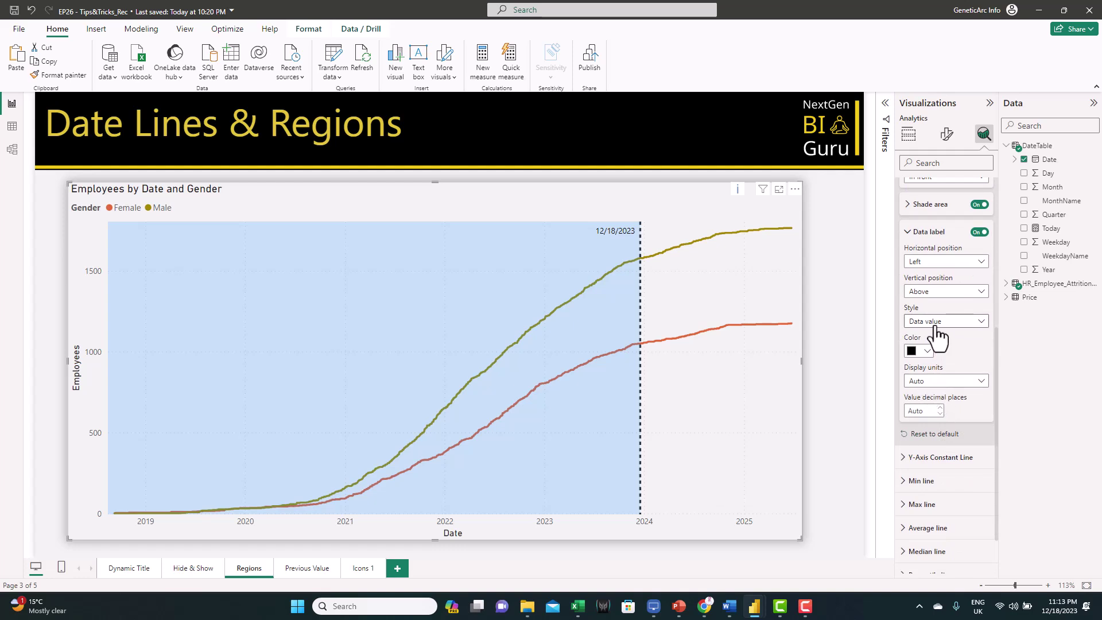
{"action": "left_click", "coordinate": [953, 325]}
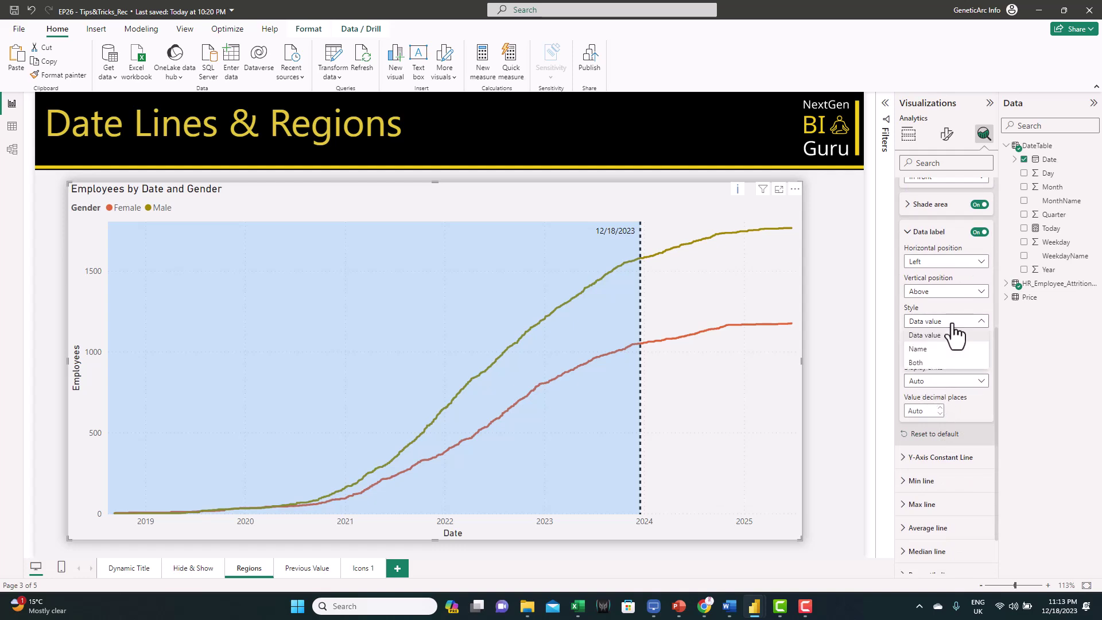
{"action": "left_click", "coordinate": [925, 363]}
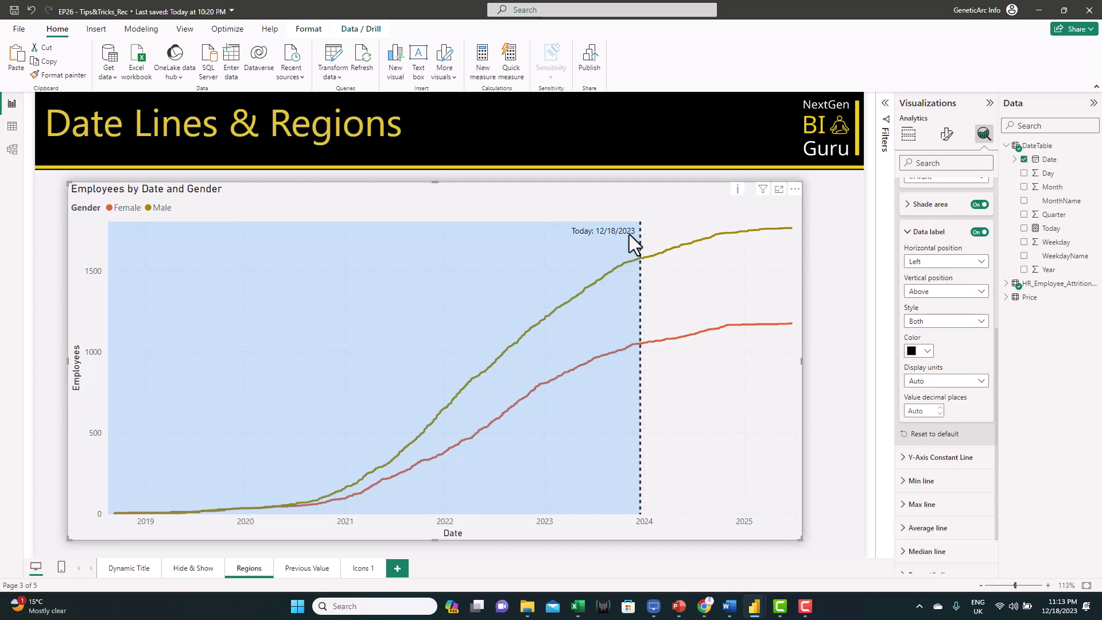
Add a second X-axis constant line and name it Previous Period
{"action": "scroll", "coordinate": [959, 384], "scroll_direction": "up", "scroll_amount": 3}
{"action": "scroll", "coordinate": [953, 404], "scroll_direction": "up", "scroll_amount": 2}
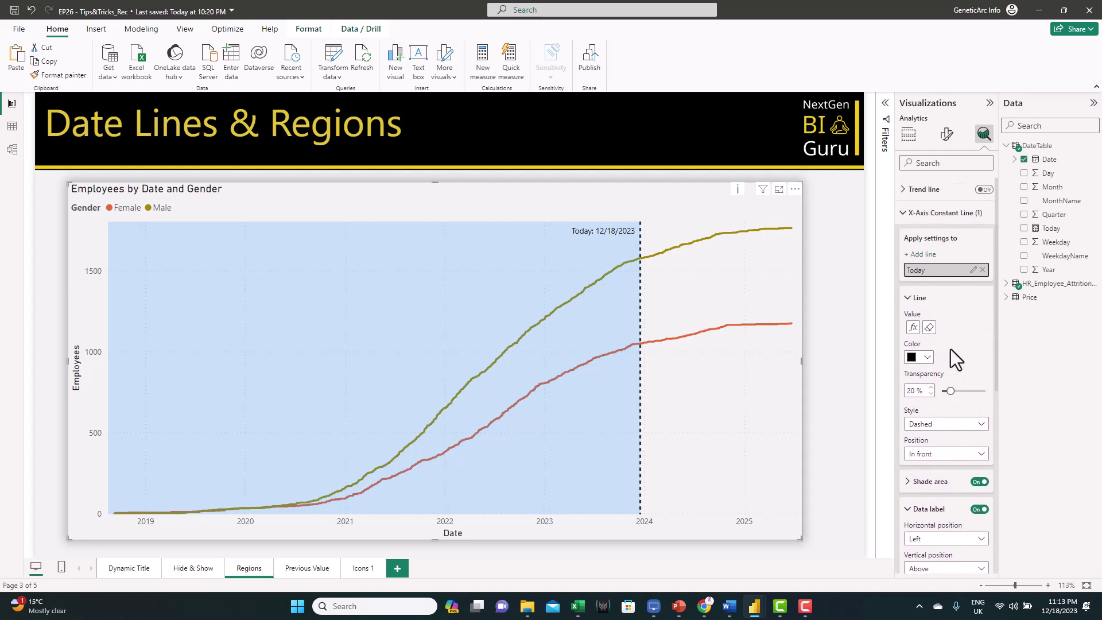
{"action": "left_click", "coordinate": [923, 256]}
{"action": "type", "text": "P"}
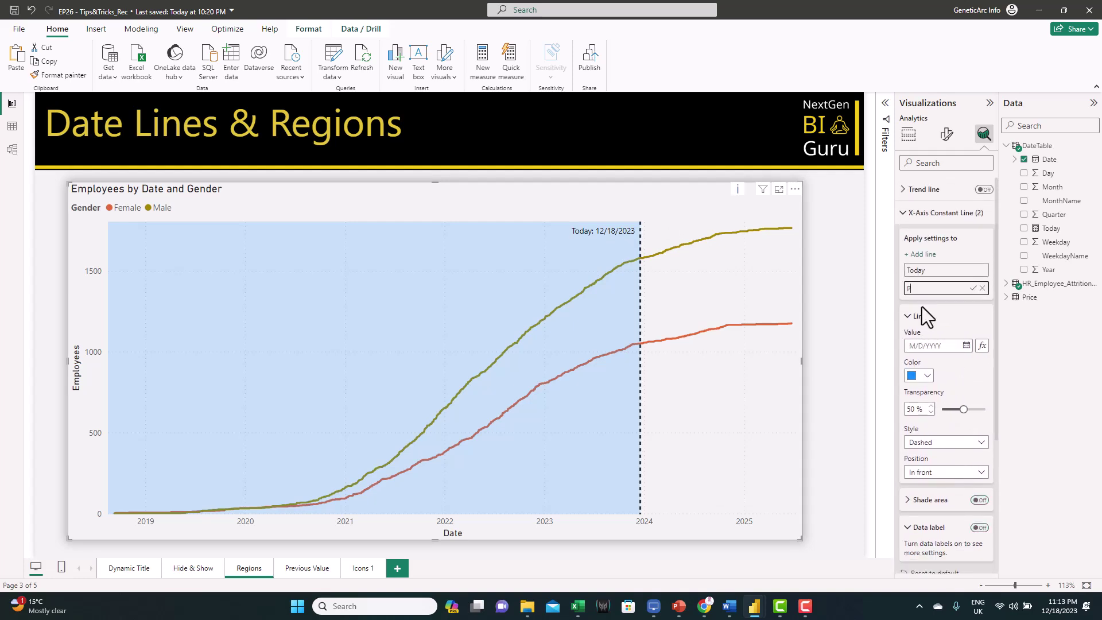
{"action": "type", "text": "revious Period"}
{"action": "key", "text": "Return"}
{"action": "left_click", "coordinate": [918, 316]}
{"action": "left_click", "coordinate": [914, 319]}
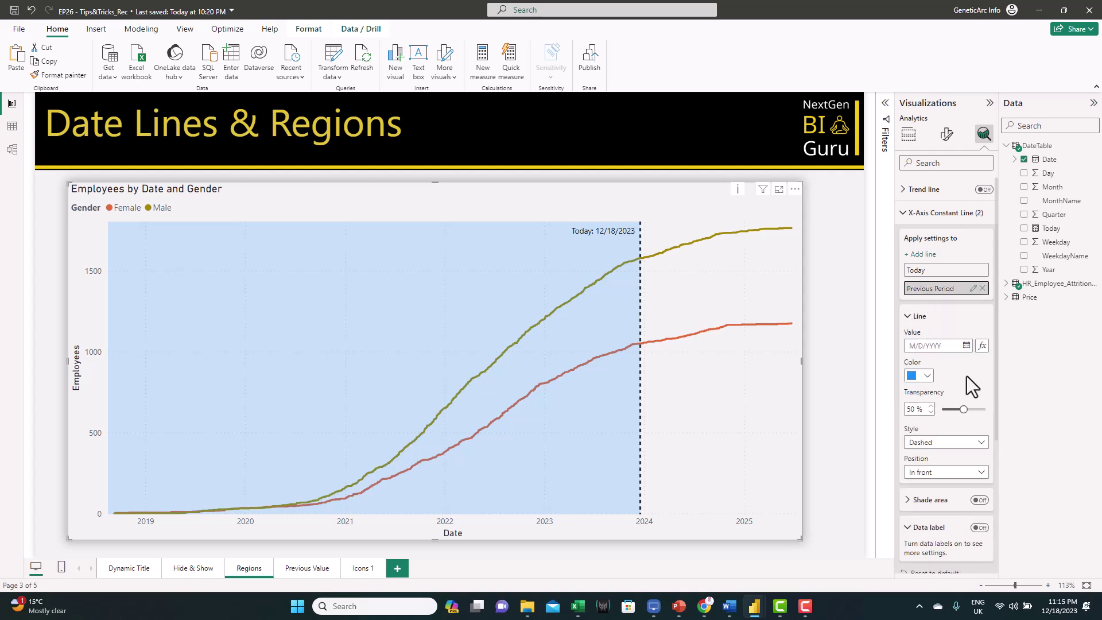
Base the Previous Period line's value on the Today measure from DateTable
{"action": "left_click", "coordinate": [981, 345]}
{"action": "left_click", "coordinate": [412, 219]}
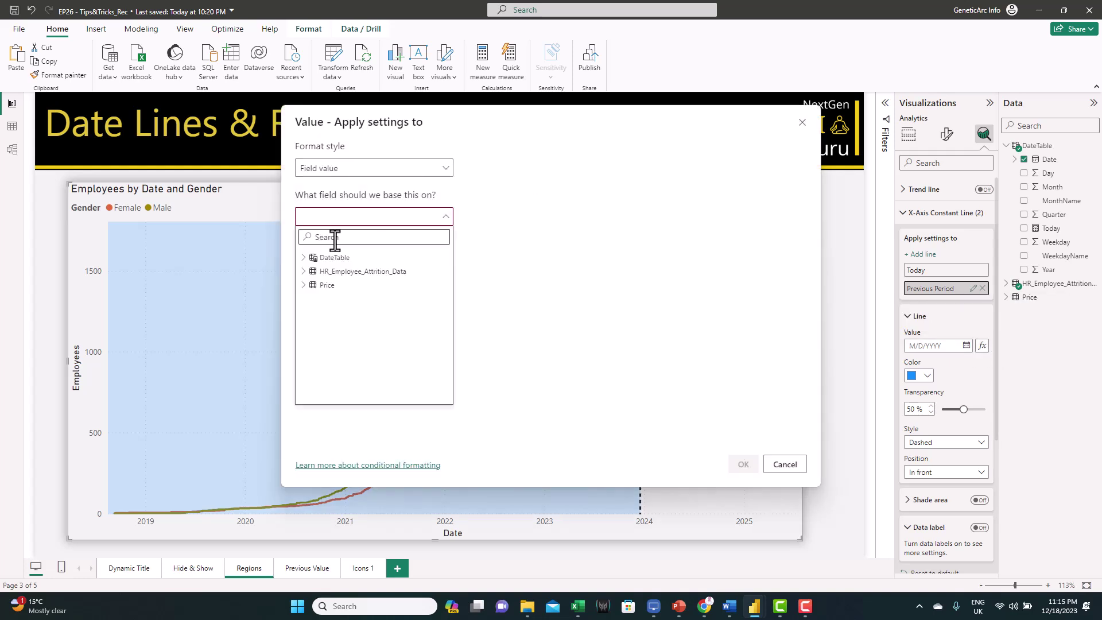
{"action": "type", "text": "tod"}
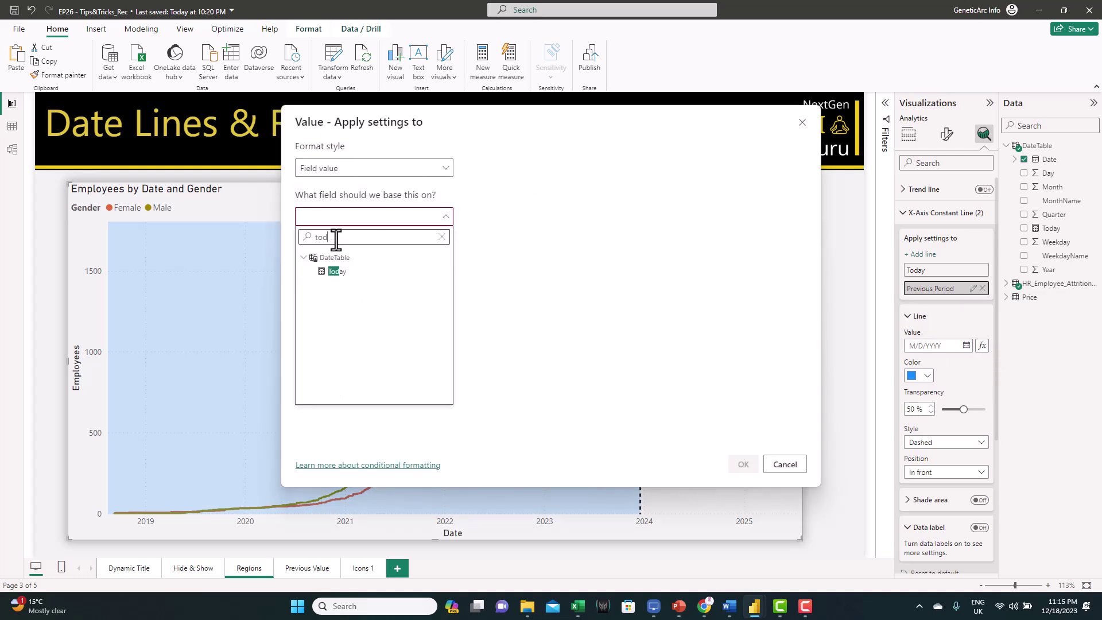
{"action": "left_click", "coordinate": [344, 271]}
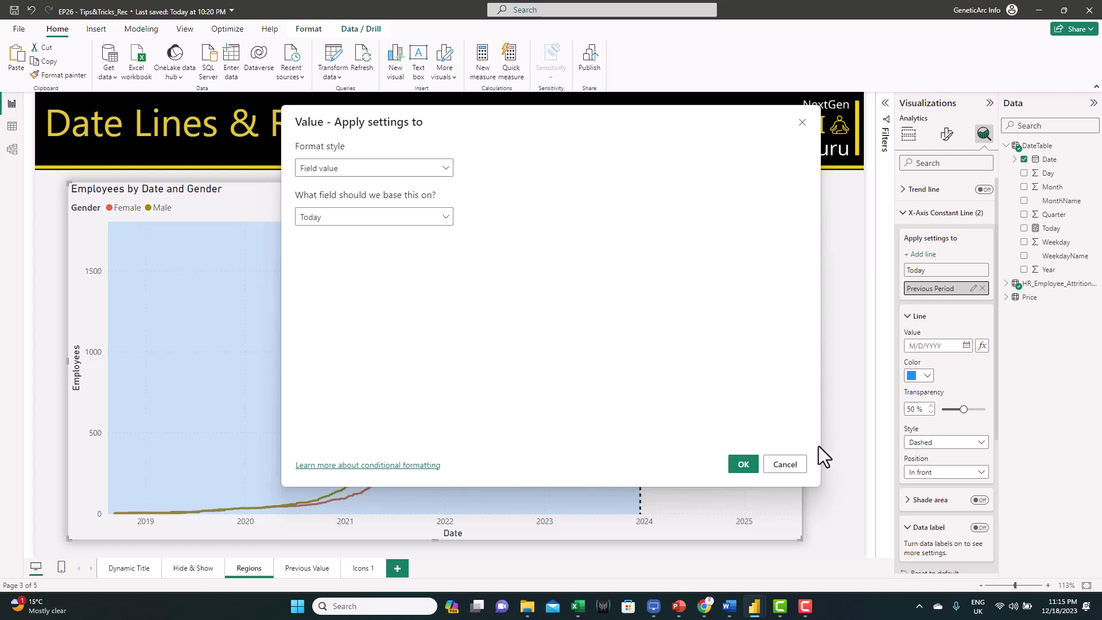
{"action": "left_click", "coordinate": [748, 466]}
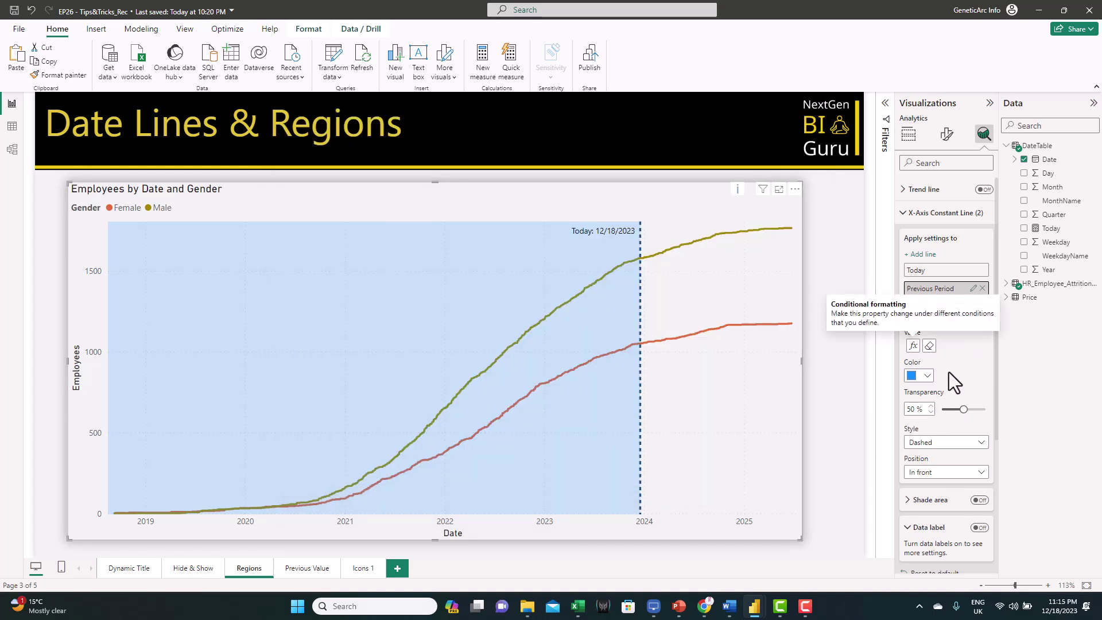
Set the Previous Period line's transparency to 100%
{"action": "scroll", "coordinate": [949, 372], "scroll_direction": "down", "scroll_amount": 1}
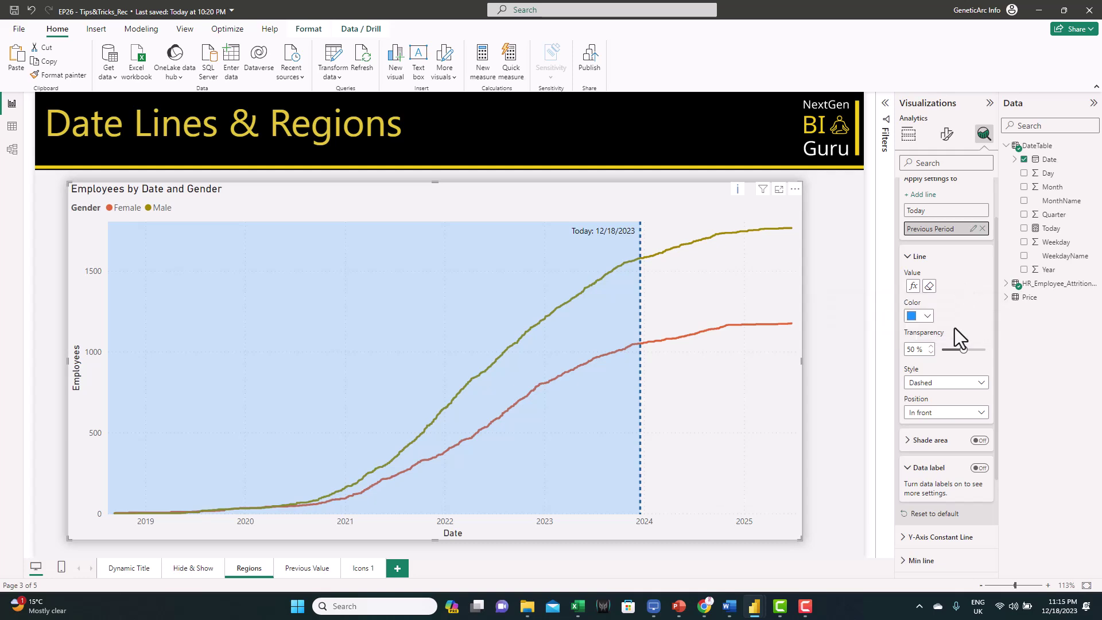
{"action": "left_click_drag", "start_coordinate": [963, 350], "coordinate": [983, 352]}
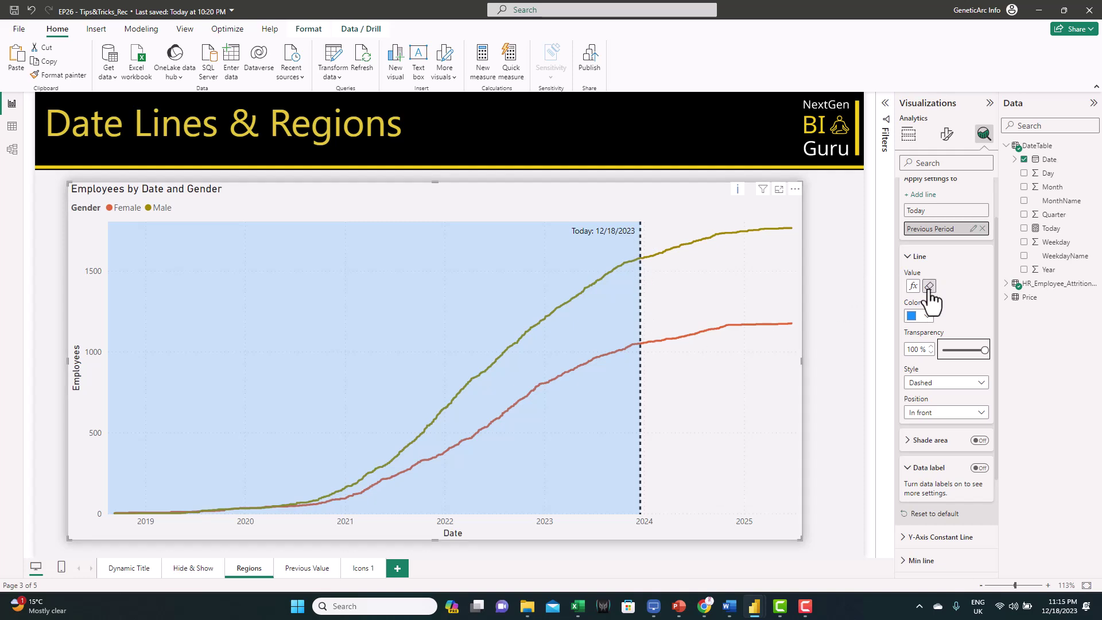
{"action": "left_click", "coordinate": [907, 257]}
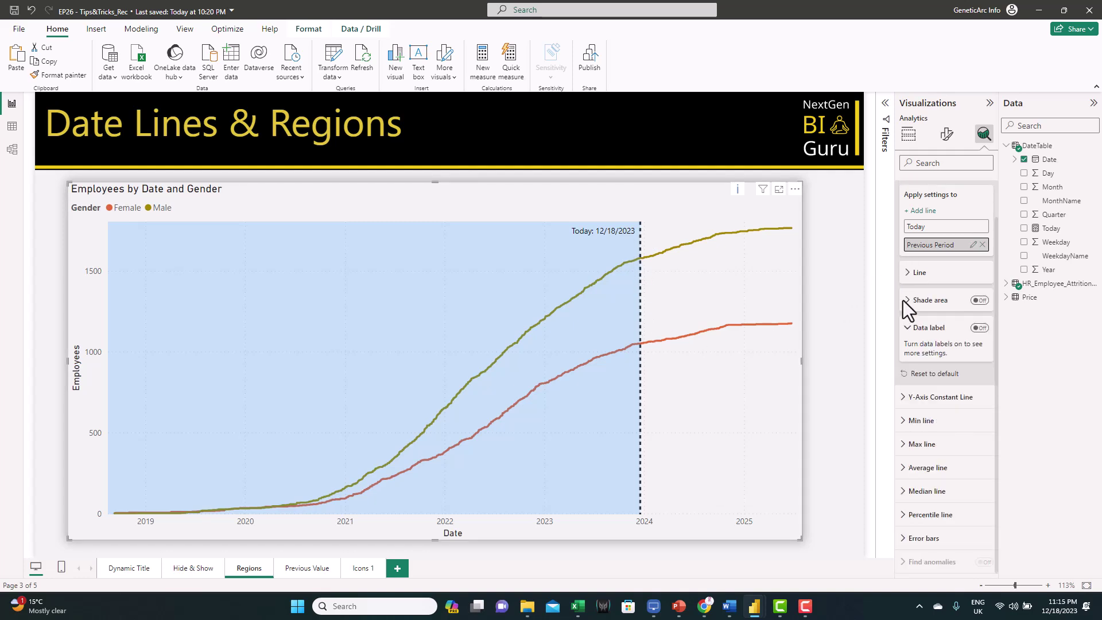
Turn on the Previous Period line's data label and set its vertical position to Under
{"action": "left_click", "coordinate": [922, 329]}
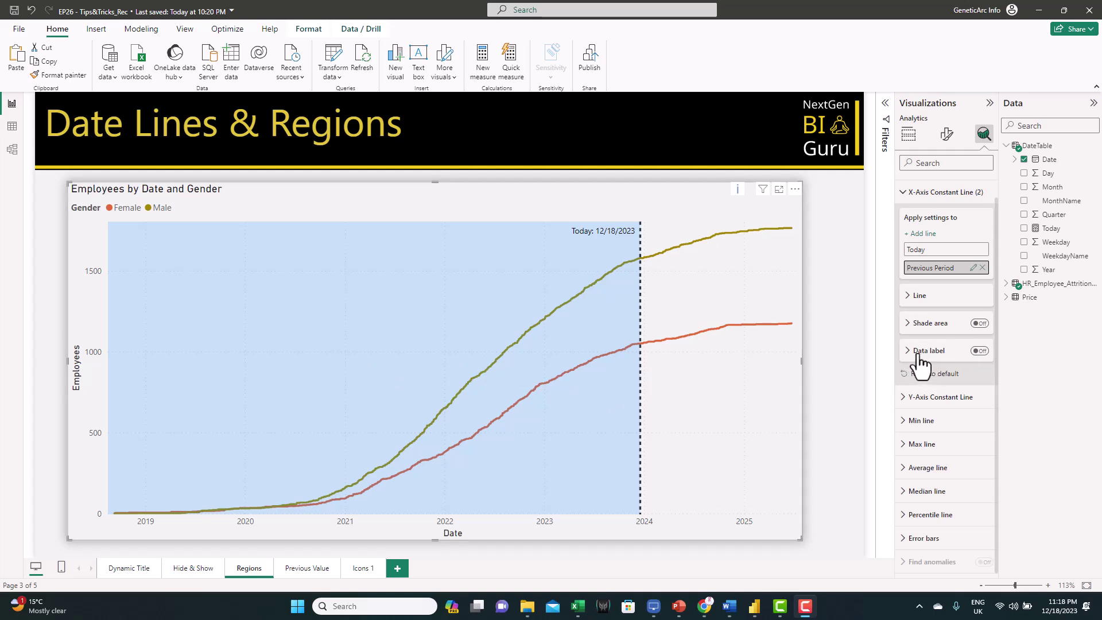
{"action": "left_click", "coordinate": [978, 350]}
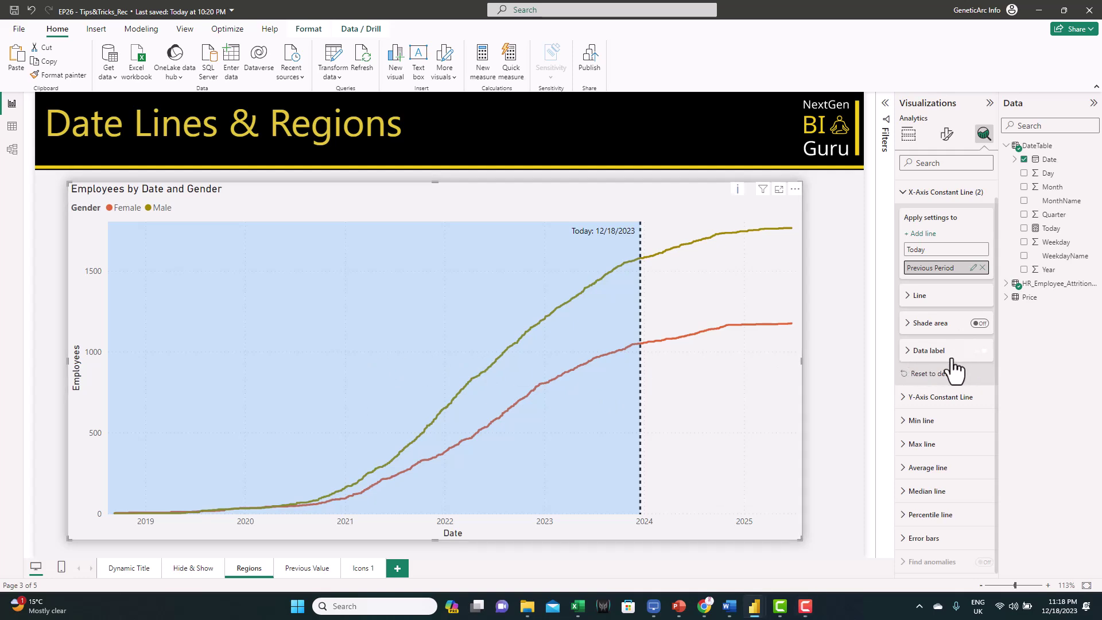
{"action": "left_click", "coordinate": [919, 353]}
{"action": "scroll", "coordinate": [924, 359], "scroll_direction": "down", "scroll_amount": 2}
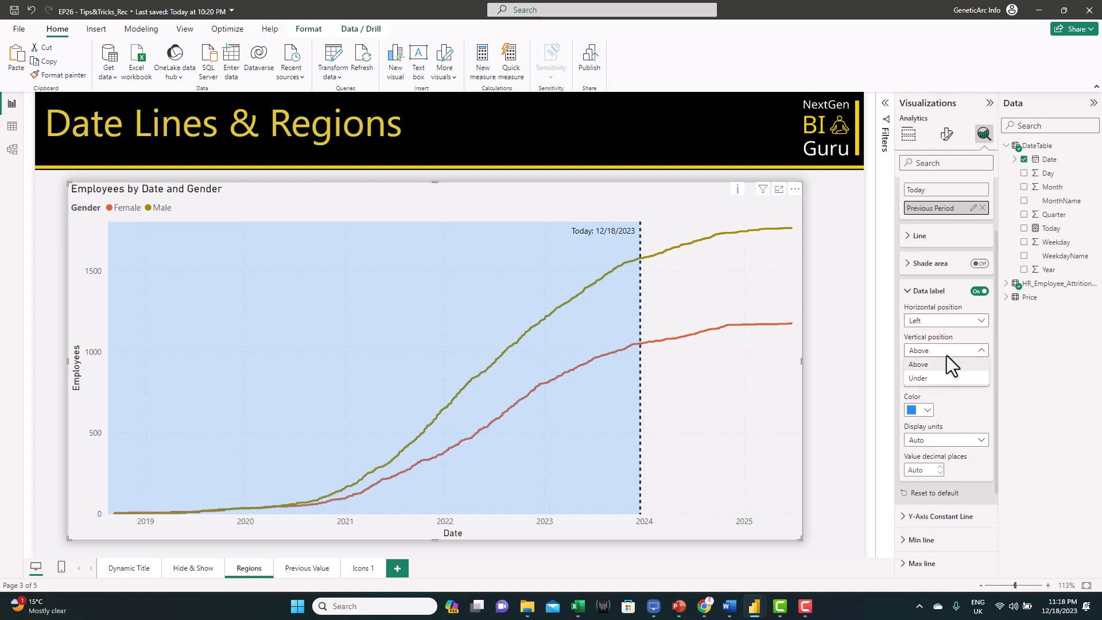
{"action": "key", "text": "Down"}
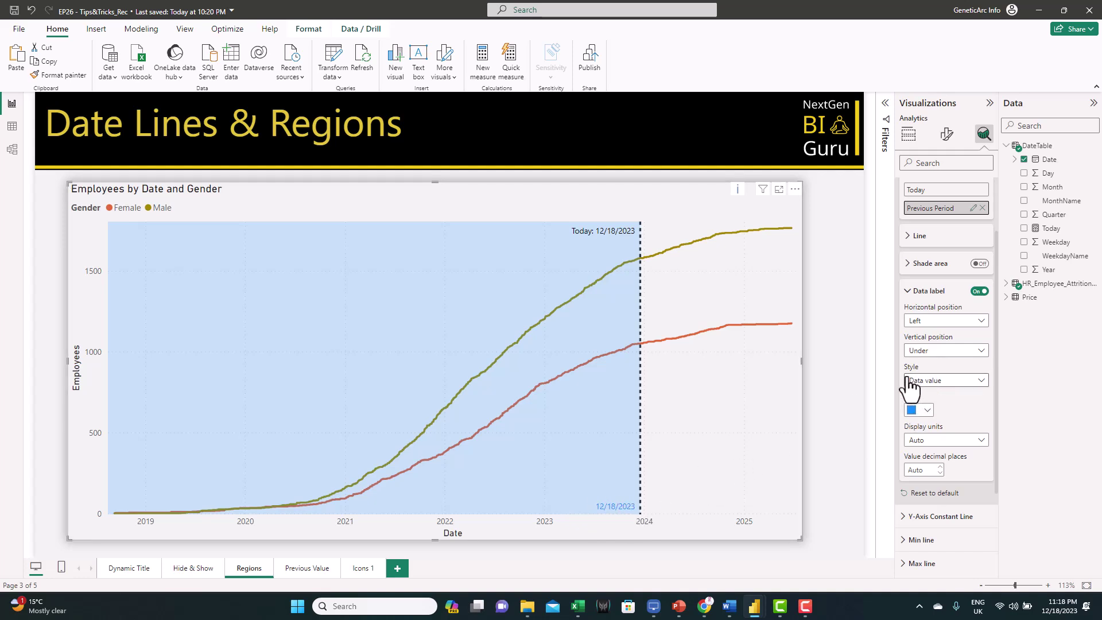
Set the Previous Period line's data label style to Name and its color to black
{"action": "left_click", "coordinate": [941, 383]}
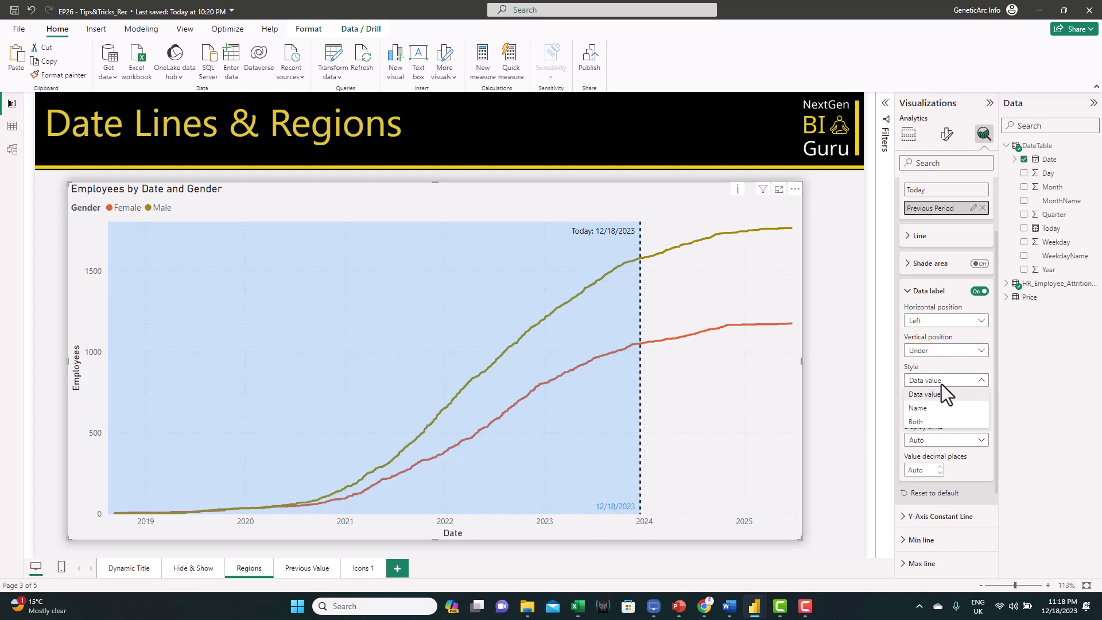
{"action": "left_click", "coordinate": [926, 408]}
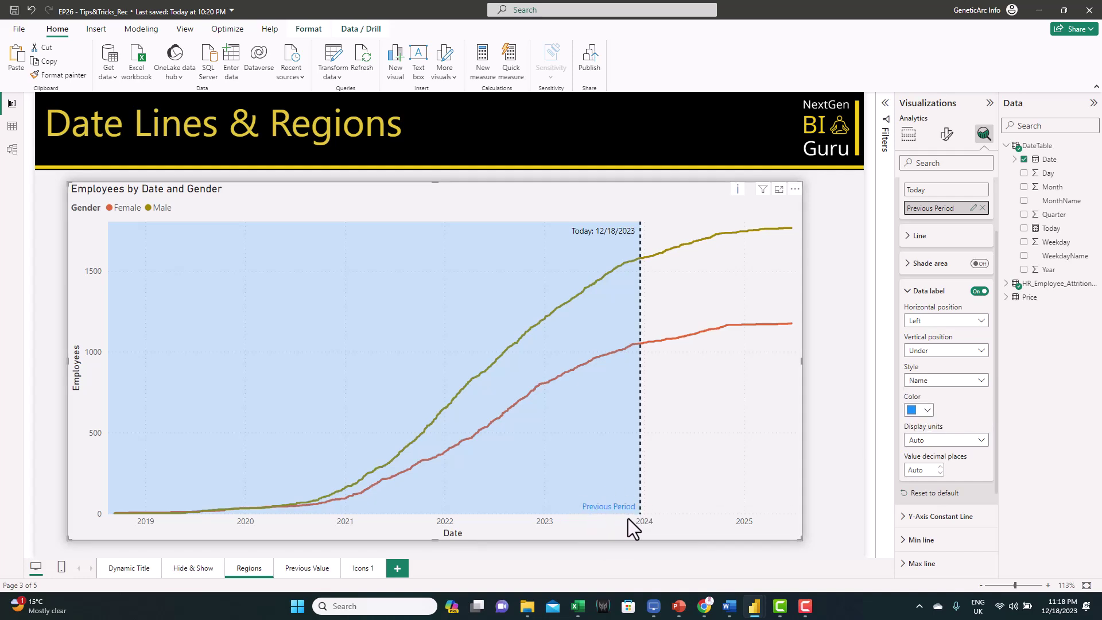
{"action": "left_click", "coordinate": [914, 411]}
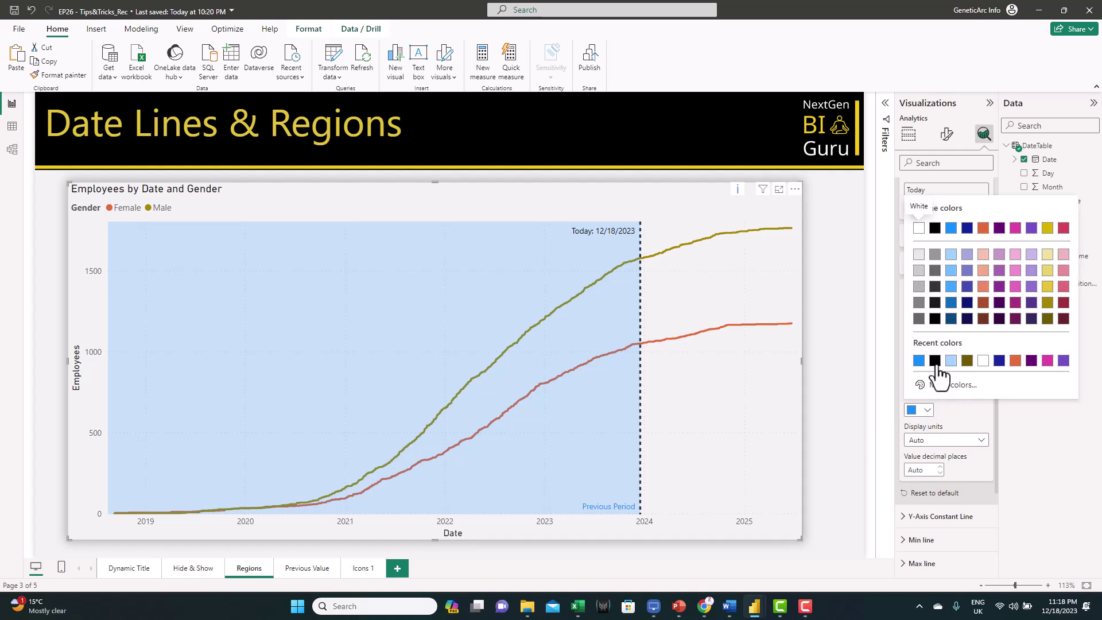
{"action": "left_click", "coordinate": [936, 363]}
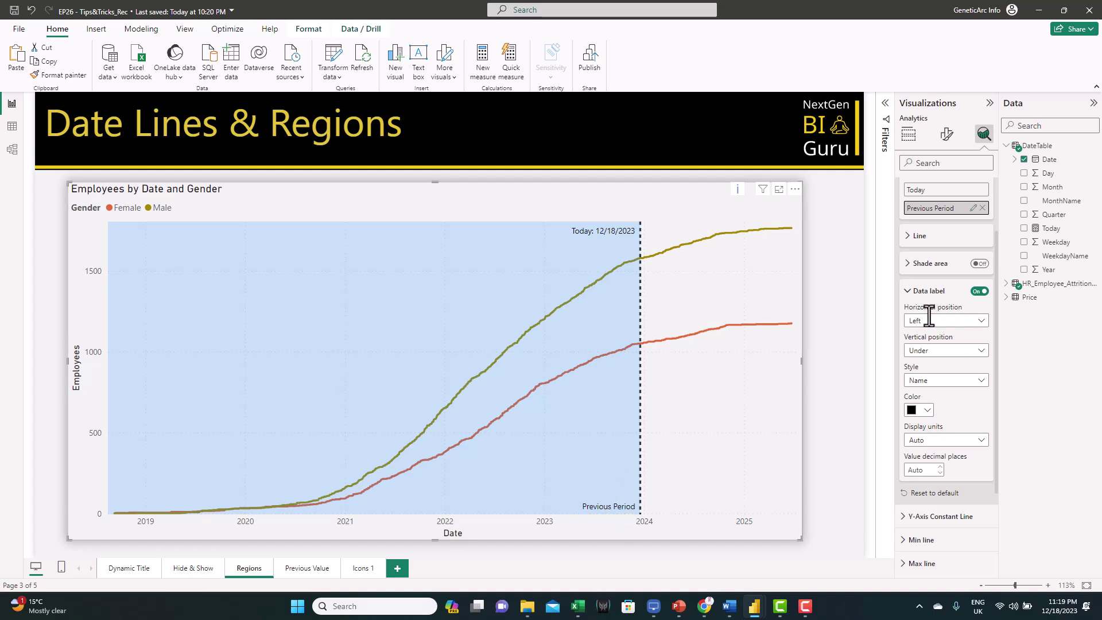
{"action": "left_click", "coordinate": [929, 291]}
Add a third X-axis constant line and name it Prediction
{"action": "scroll", "coordinate": [940, 360], "scroll_direction": "up", "scroll_amount": 1}
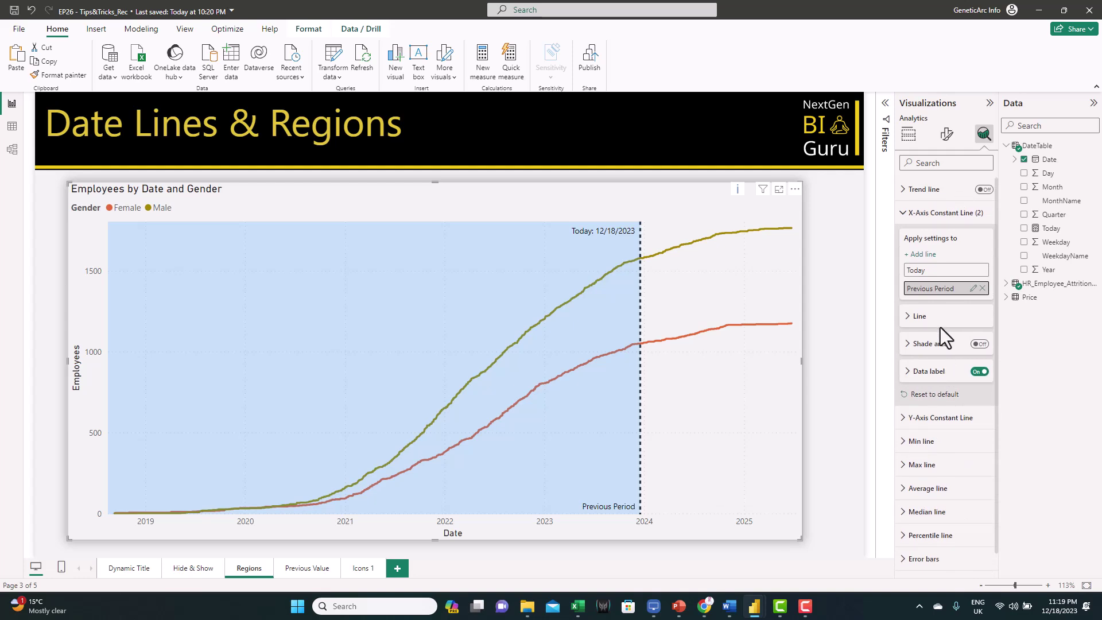
{"action": "left_click", "coordinate": [923, 255]}
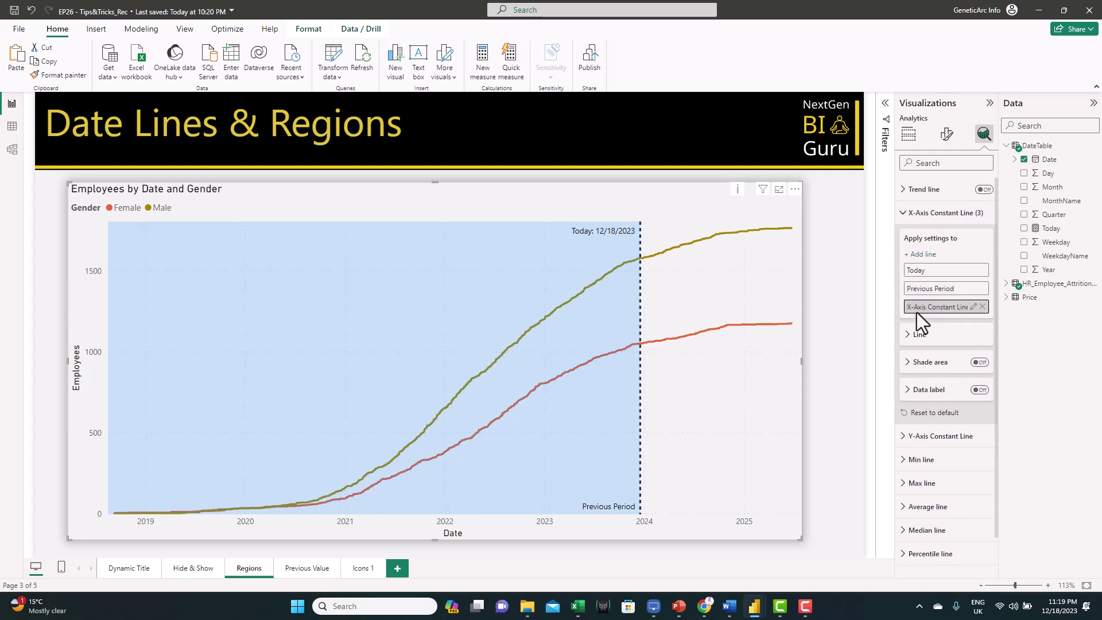
{"action": "double_click", "coordinate": [933, 306]}
{"action": "type", "text": "Prediction"}
{"action": "key", "text": "Return"}
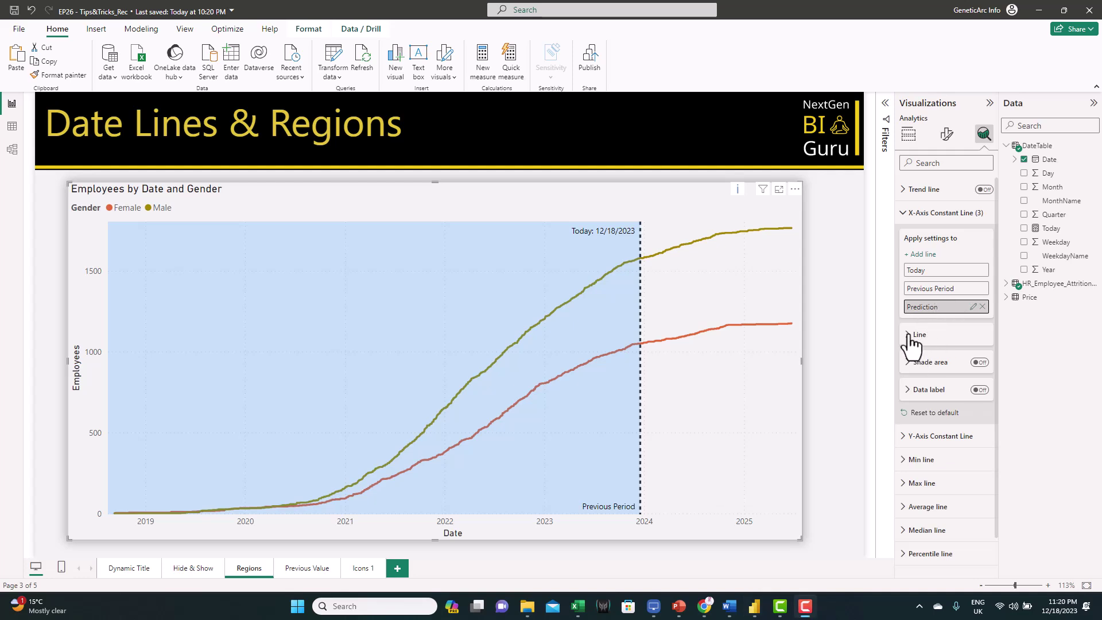
Base the Prediction line's value on the Today measure from DateTable, with the line's transparency at 100%
{"action": "left_click", "coordinate": [912, 334]}
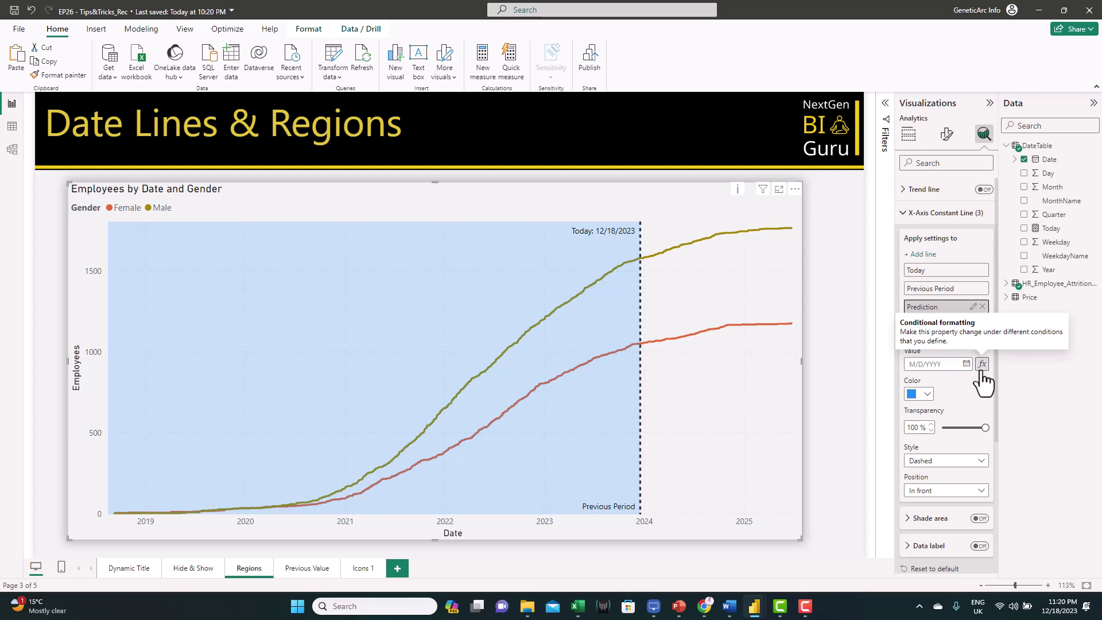
{"action": "left_click", "coordinate": [982, 364]}
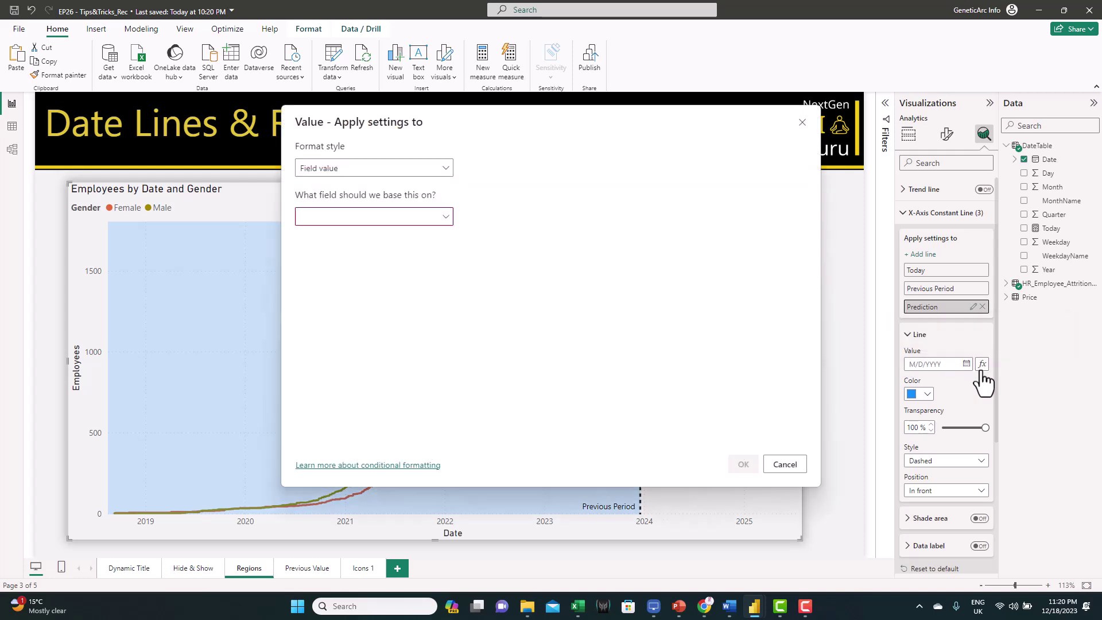
{"action": "left_click", "coordinate": [400, 216]}
{"action": "type", "text": "to"}
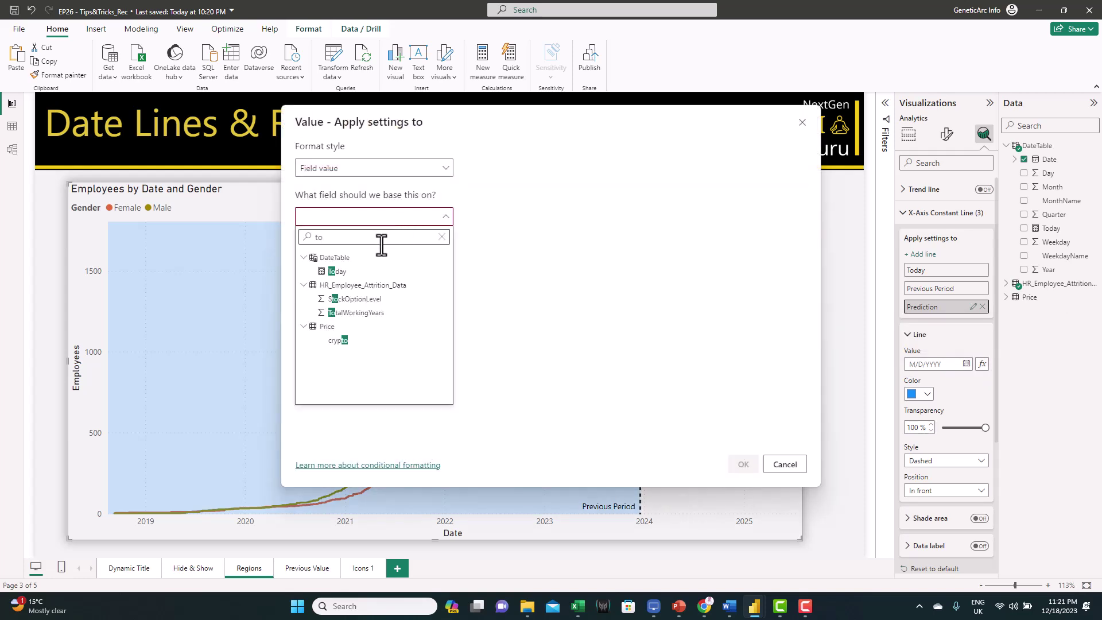
{"action": "left_click", "coordinate": [353, 272]}
{"action": "left_click", "coordinate": [744, 465]}
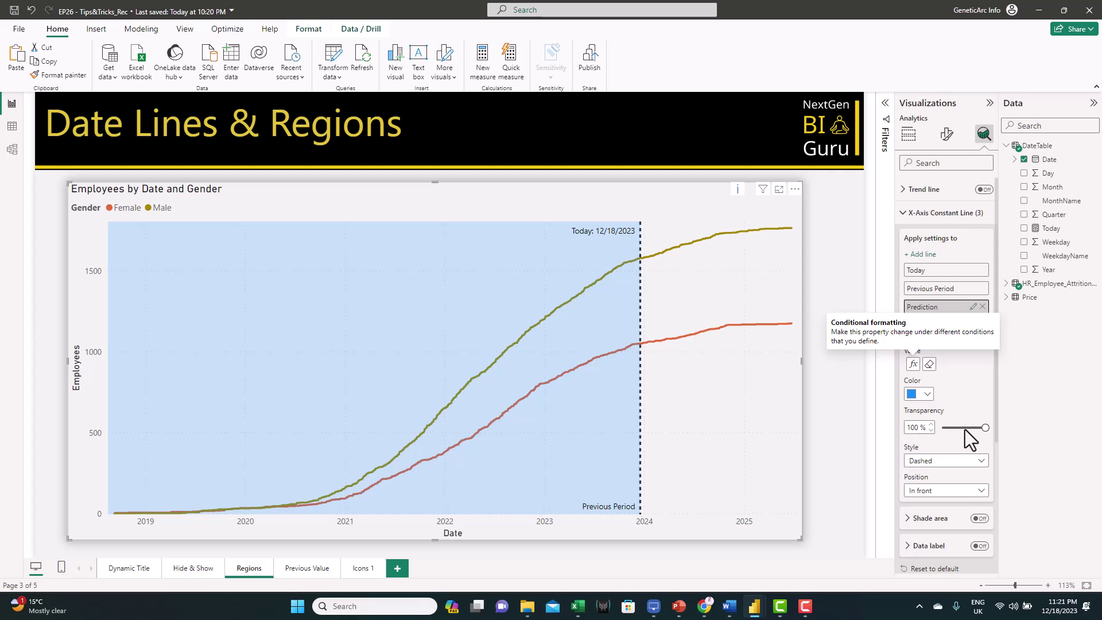
{"action": "left_click", "coordinate": [985, 428]}
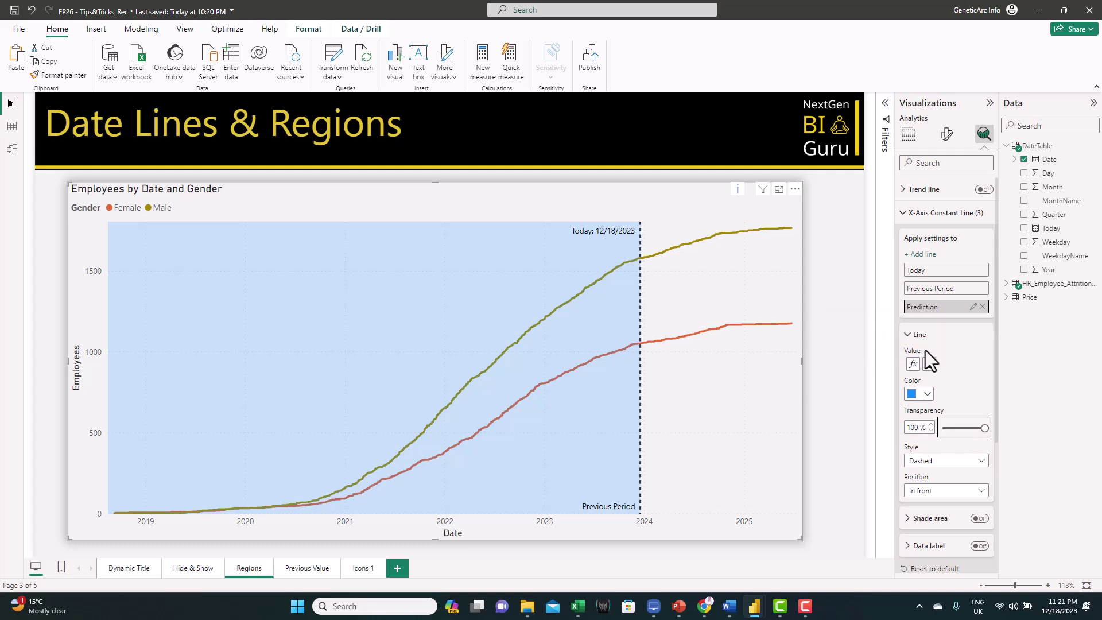
{"action": "left_click", "coordinate": [911, 334]}
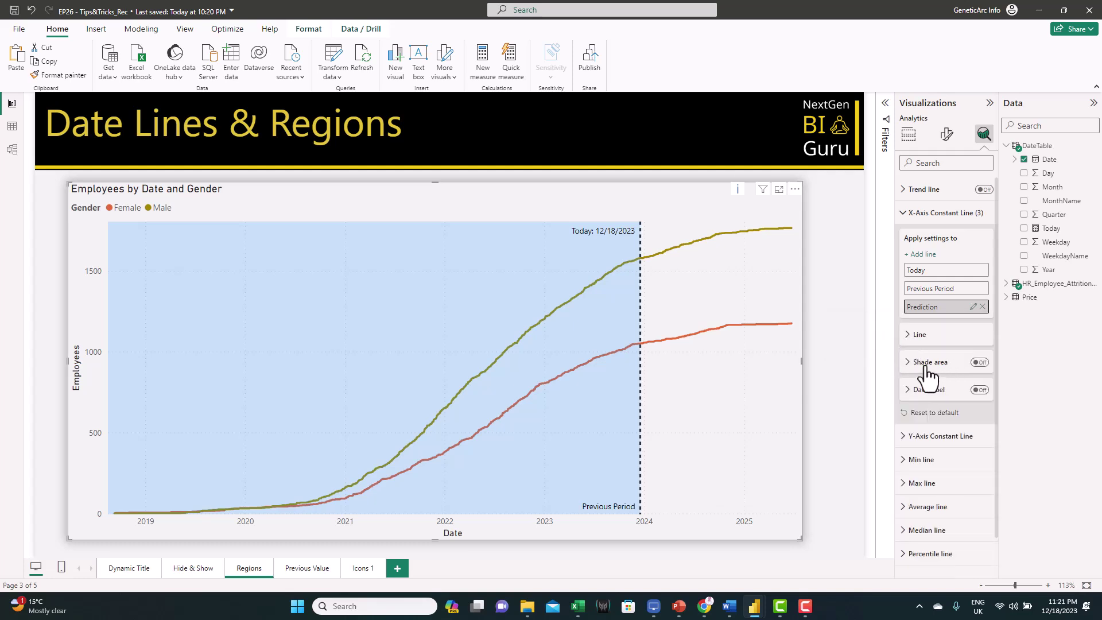
Shade the area After the Prediction line in light blue #a0d1ff (Theme color 1, 60% lighter) with 80% transparency
{"action": "left_click", "coordinate": [980, 363]}
{"action": "left_click", "coordinate": [910, 362]}
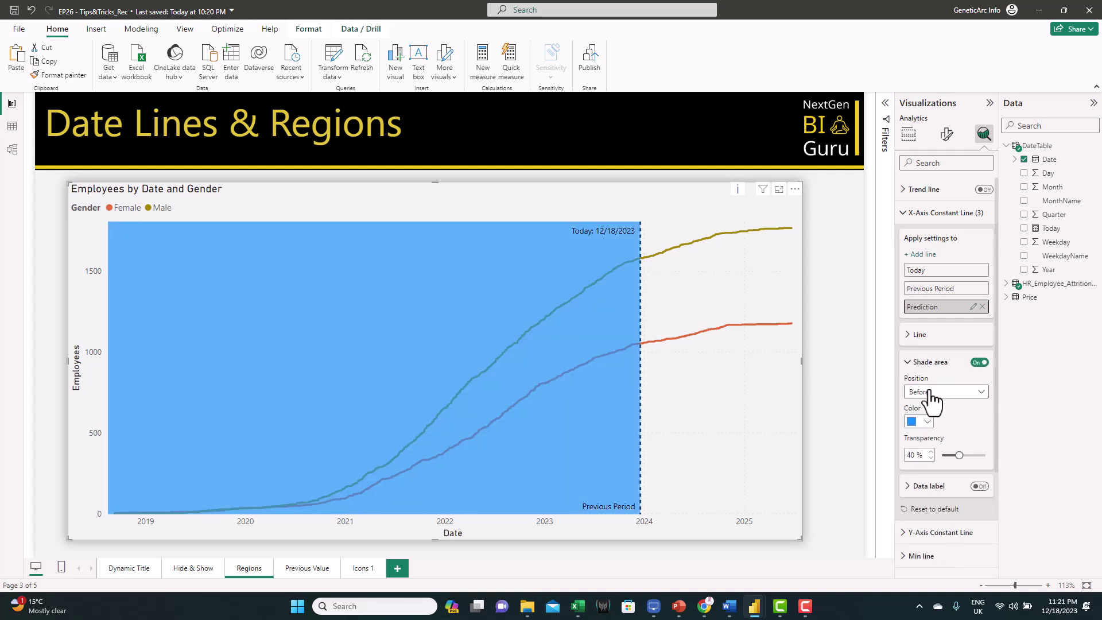
{"action": "left_click", "coordinate": [931, 393]}
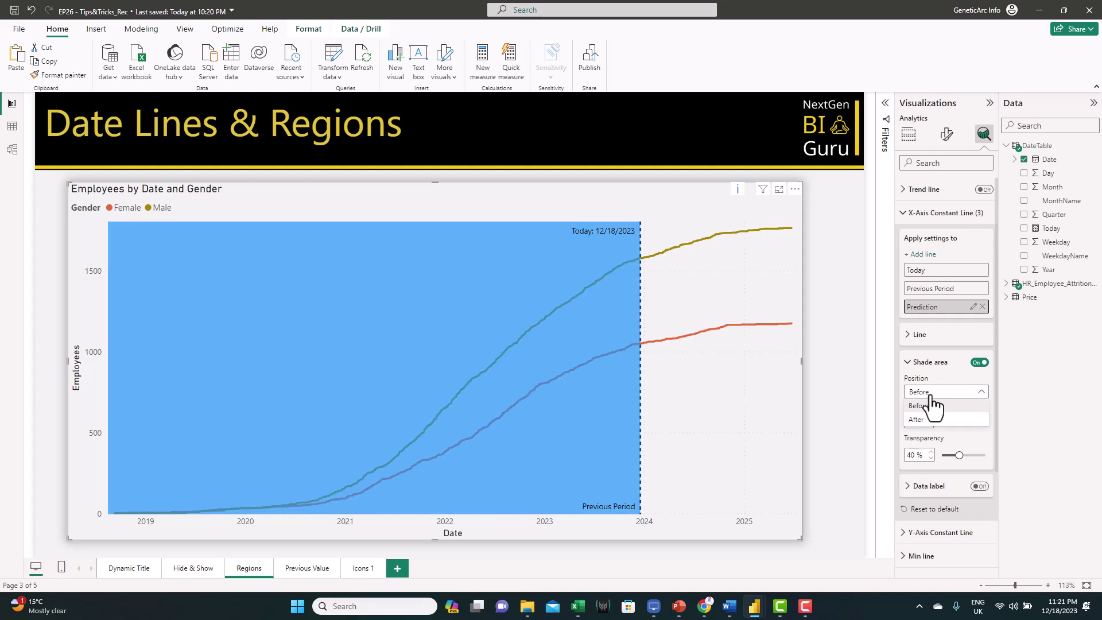
{"action": "left_click", "coordinate": [925, 420]}
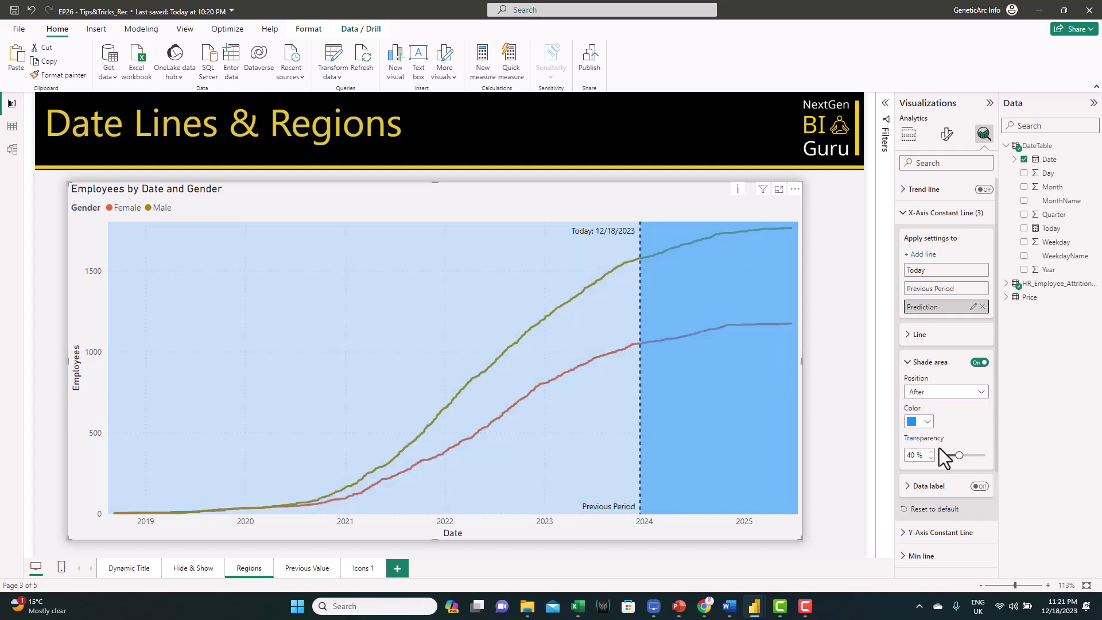
{"action": "left_click", "coordinate": [921, 422]}
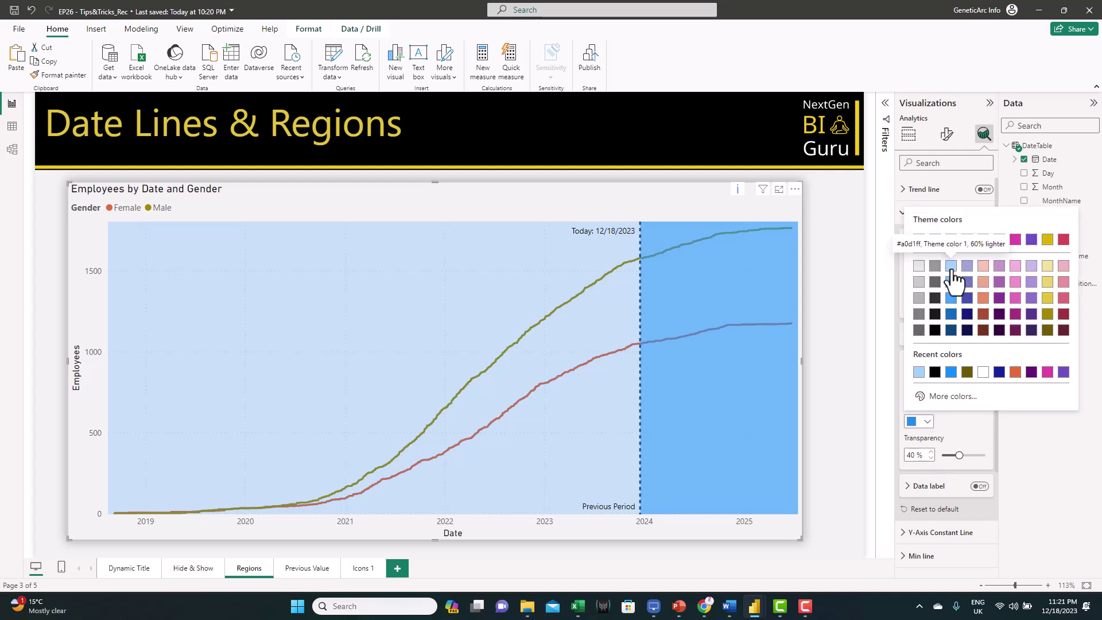
{"action": "left_click", "coordinate": [950, 266]}
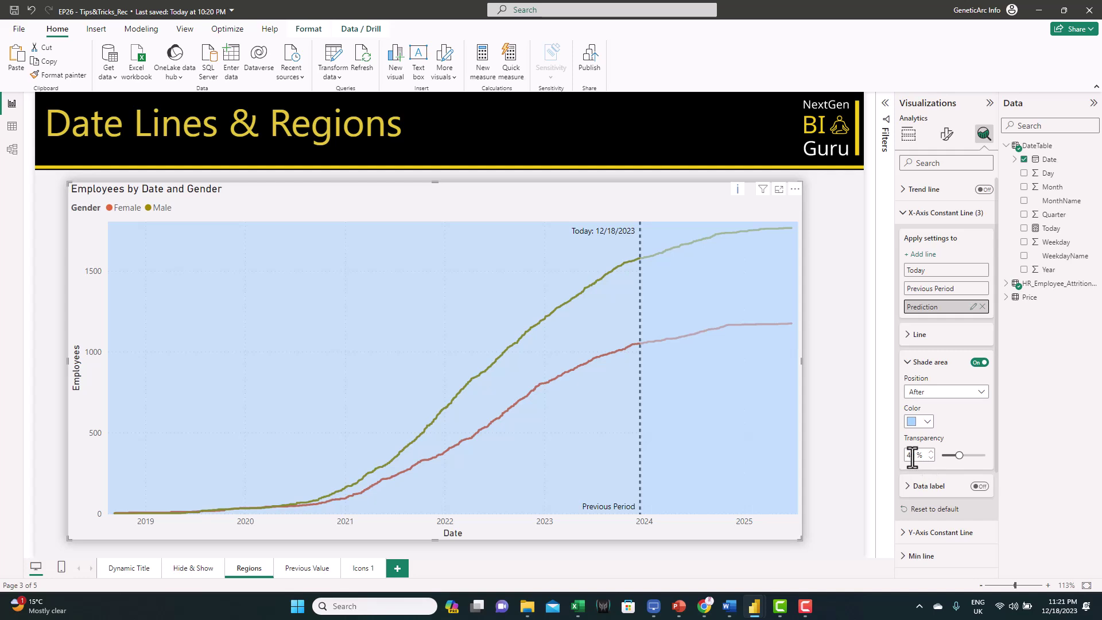
{"action": "type", "text": "80"}
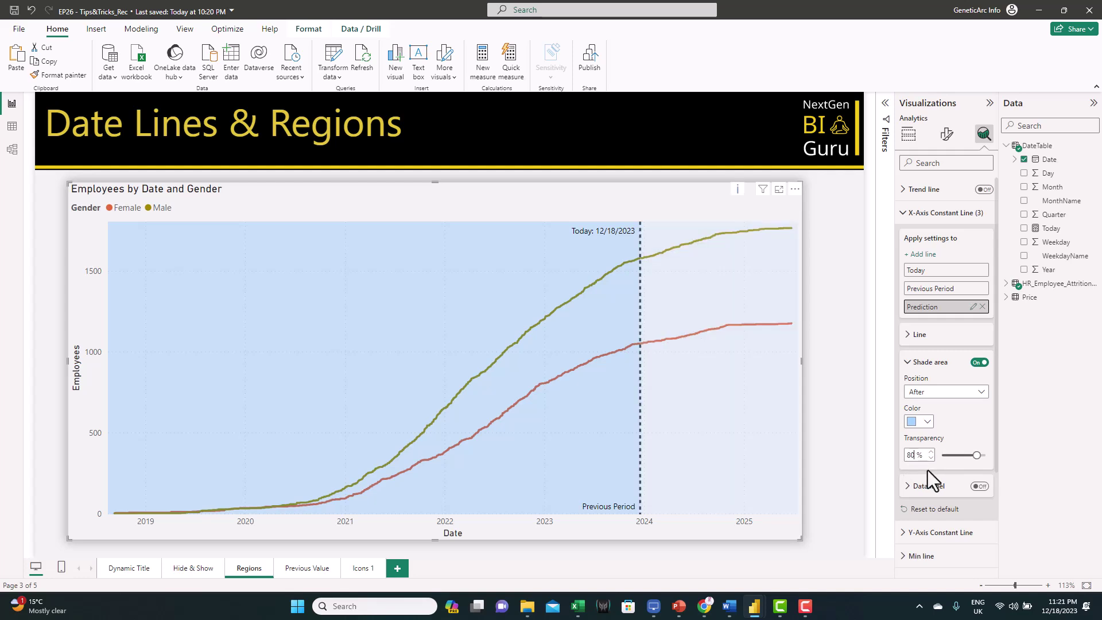
{"action": "left_click", "coordinate": [909, 362]}
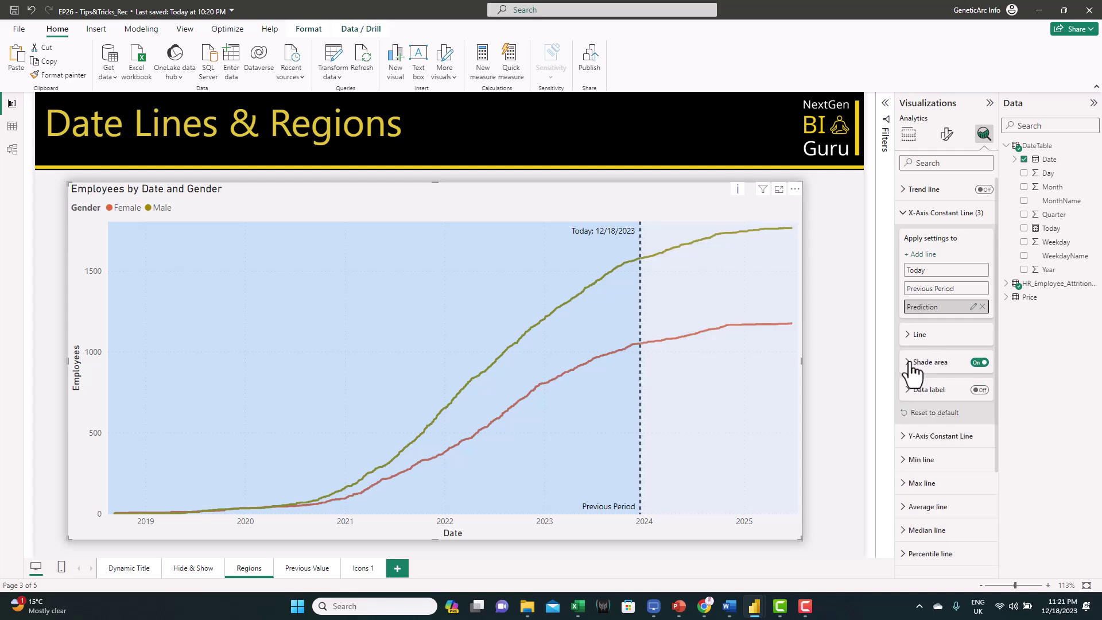
Turn on the Prediction line's data label and position it Right horizontally and Under vertically
{"action": "left_click", "coordinate": [977, 391]}
{"action": "left_click", "coordinate": [918, 391]}
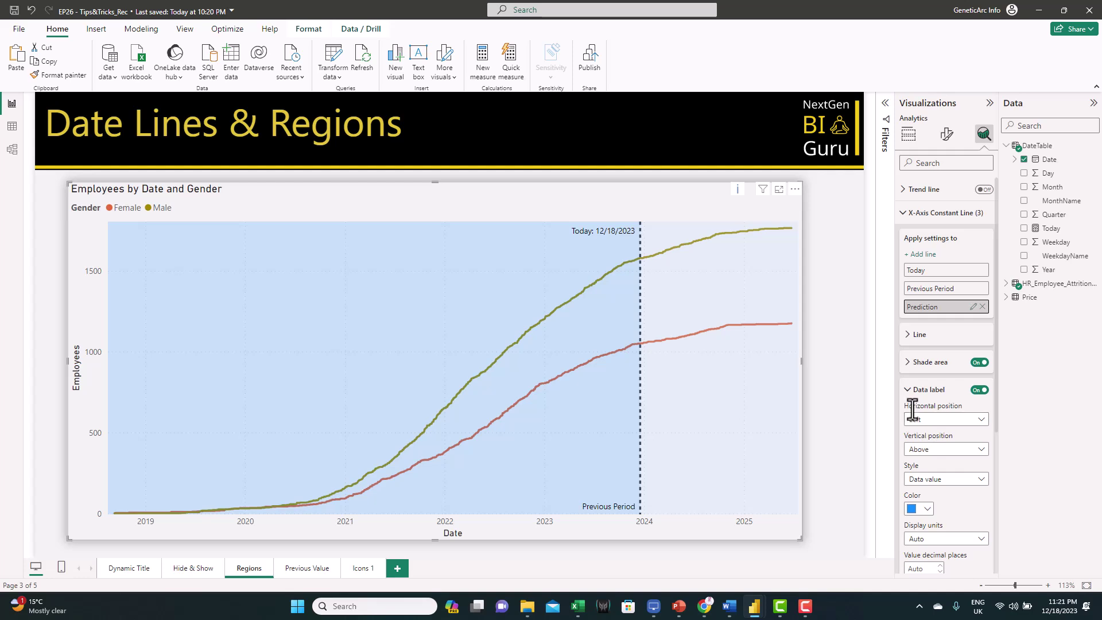
{"action": "left_click", "coordinate": [942, 421]}
{"action": "left_click", "coordinate": [930, 448]}
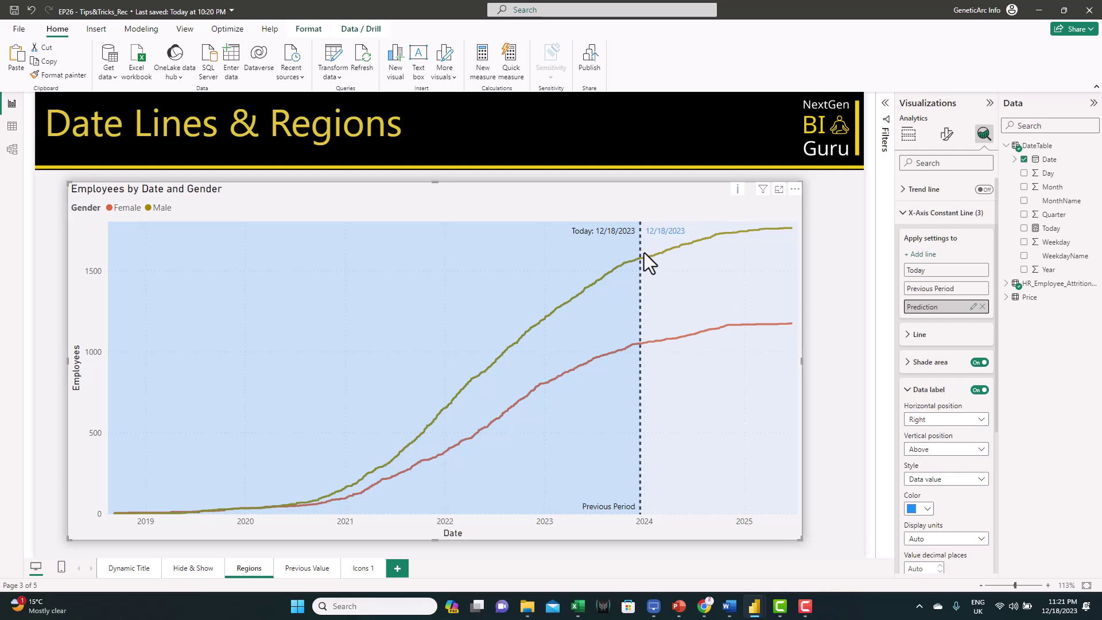
{"action": "left_click", "coordinate": [941, 454]}
{"action": "left_click", "coordinate": [925, 477]}
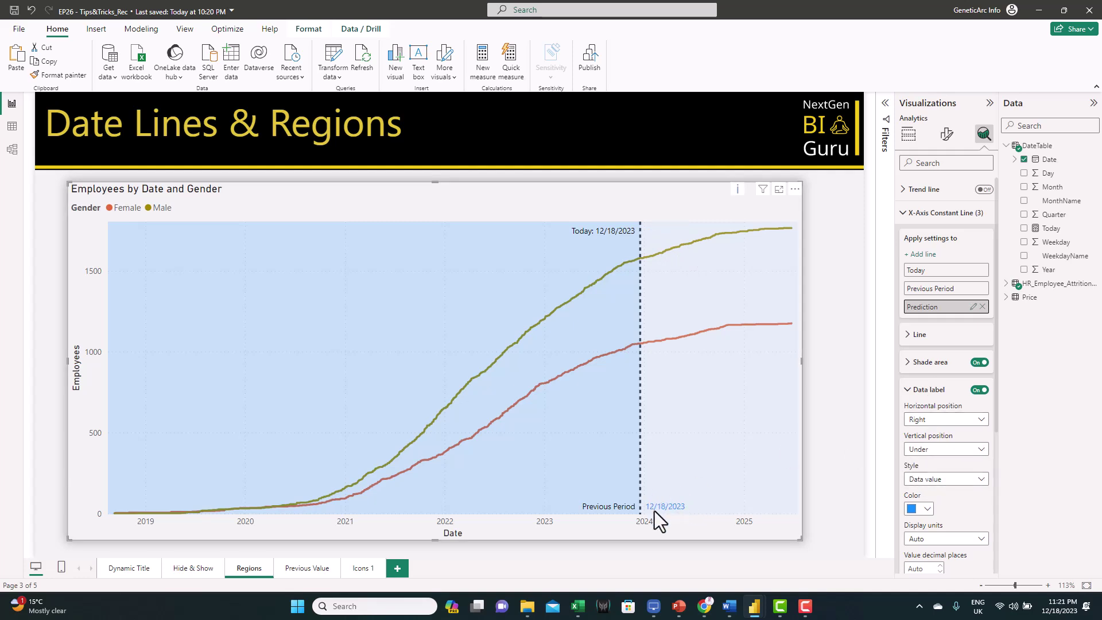
Set the Prediction line's data label style to Name and its color to black
{"action": "left_click", "coordinate": [937, 481]}
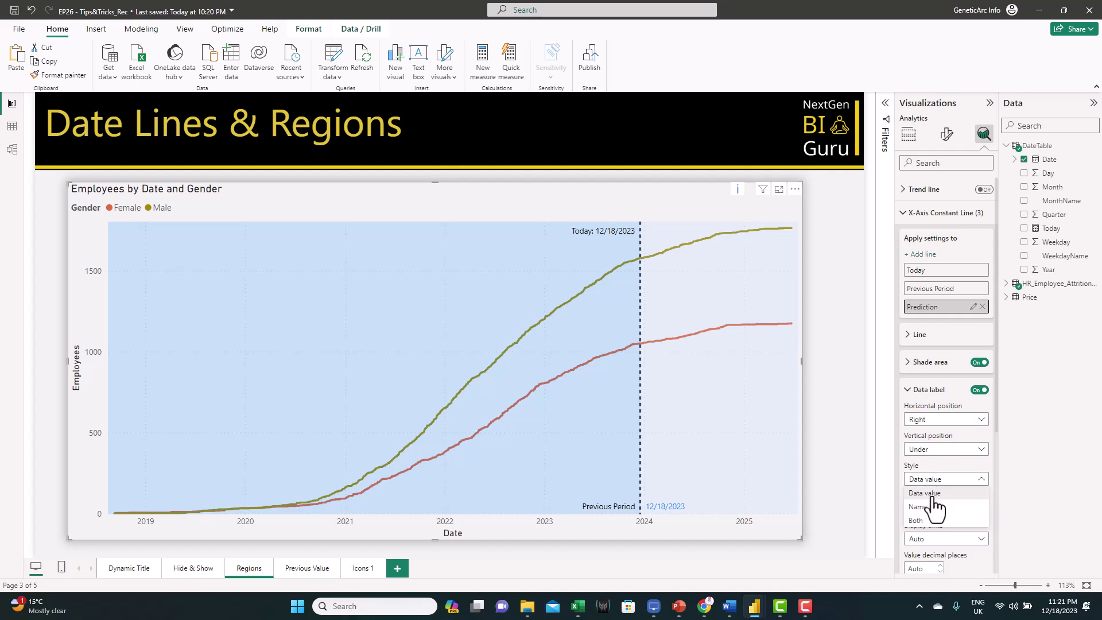
{"action": "left_click", "coordinate": [933, 506]}
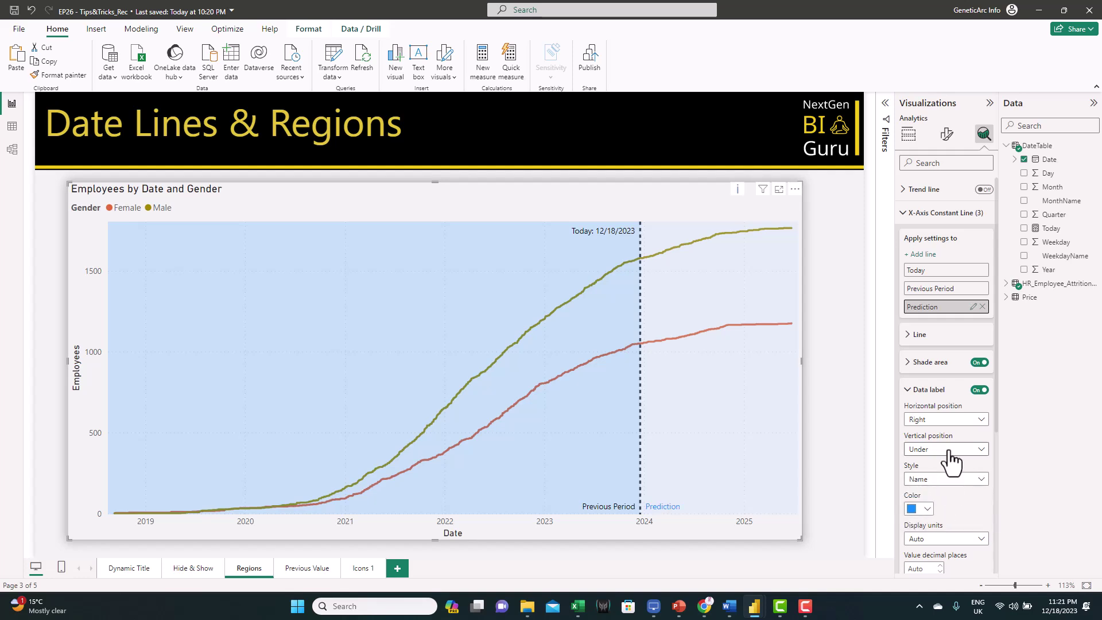
{"action": "scroll", "coordinate": [941, 459], "scroll_direction": "down", "scroll_amount": 2}
{"action": "left_click", "coordinate": [921, 449]}
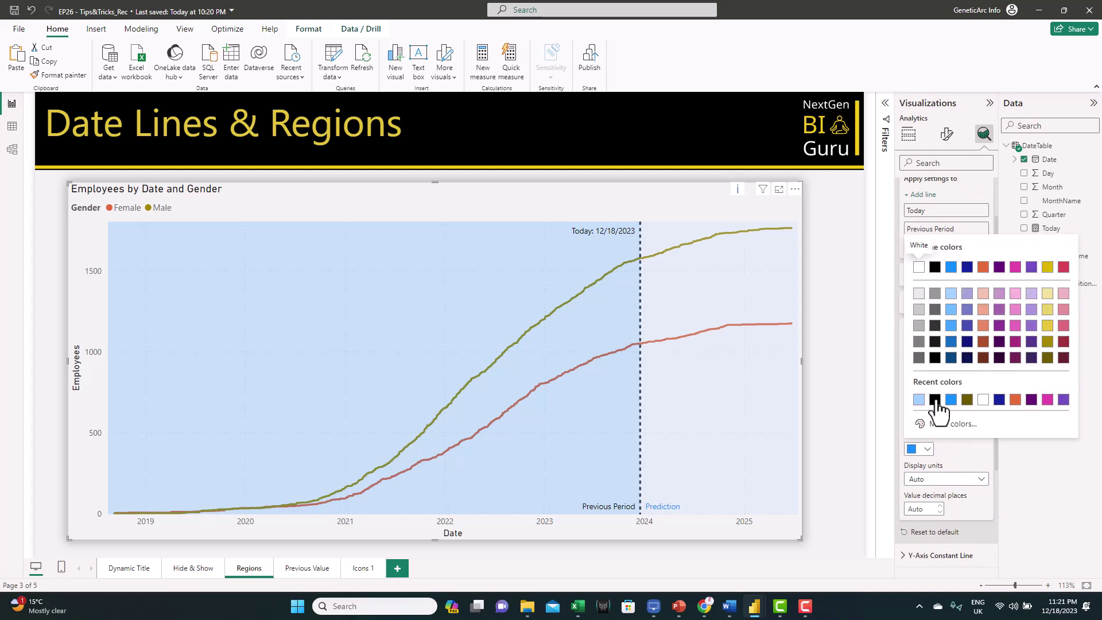
{"action": "left_click", "coordinate": [935, 399]}
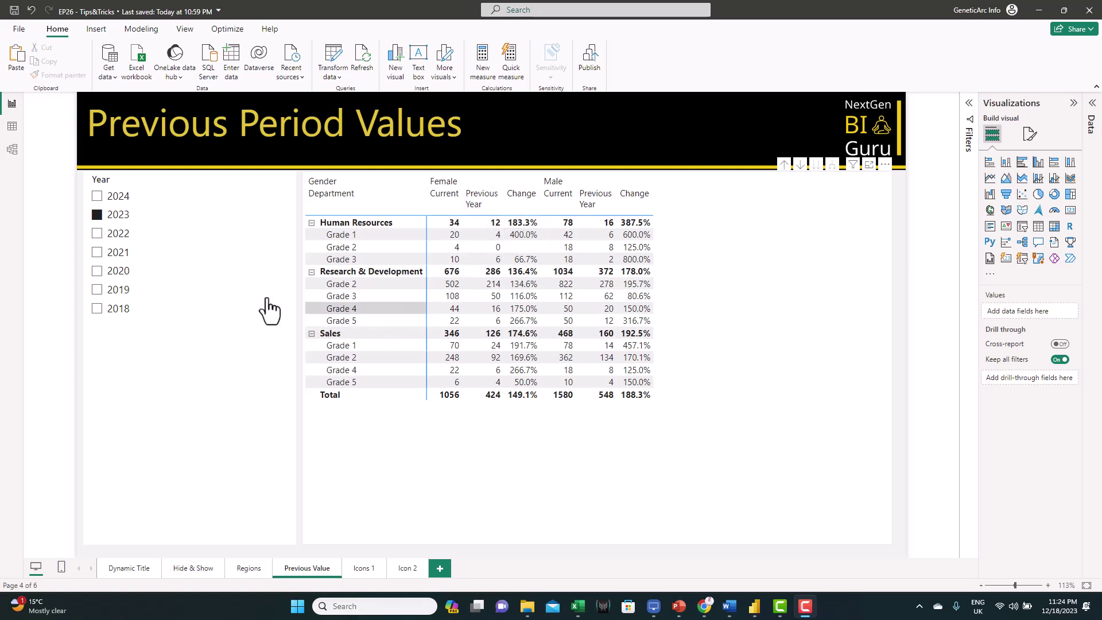
Filter the finished Previous Period Values matrix by year 2022 and by 2021 to compare current and previous-year figures
{"action": "left_click", "coordinate": [125, 237]}
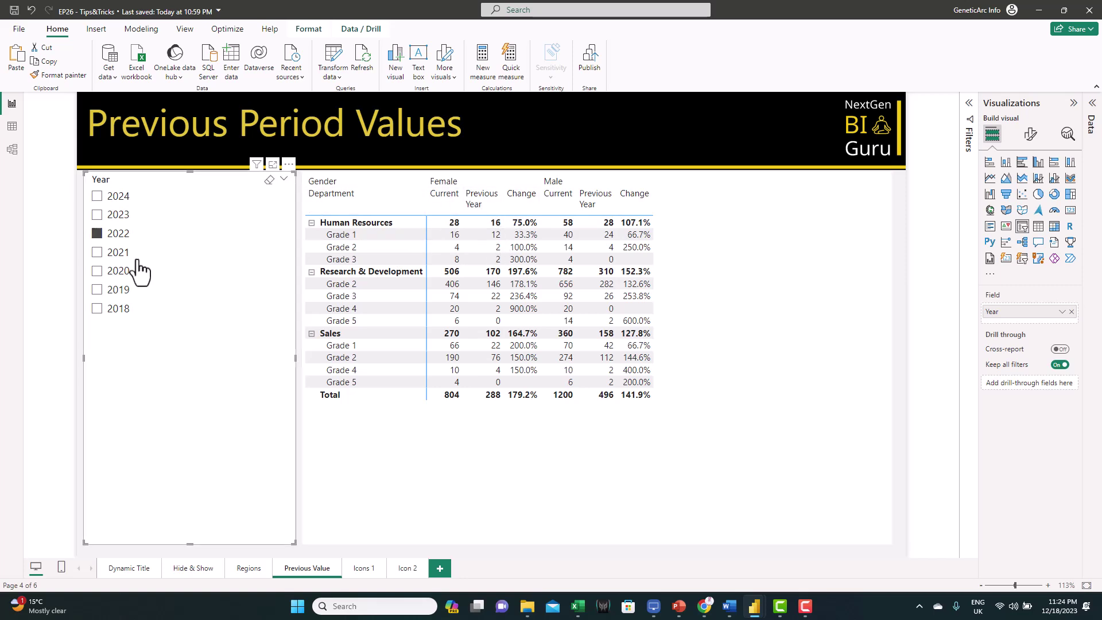
{"action": "left_click", "coordinate": [117, 254]}
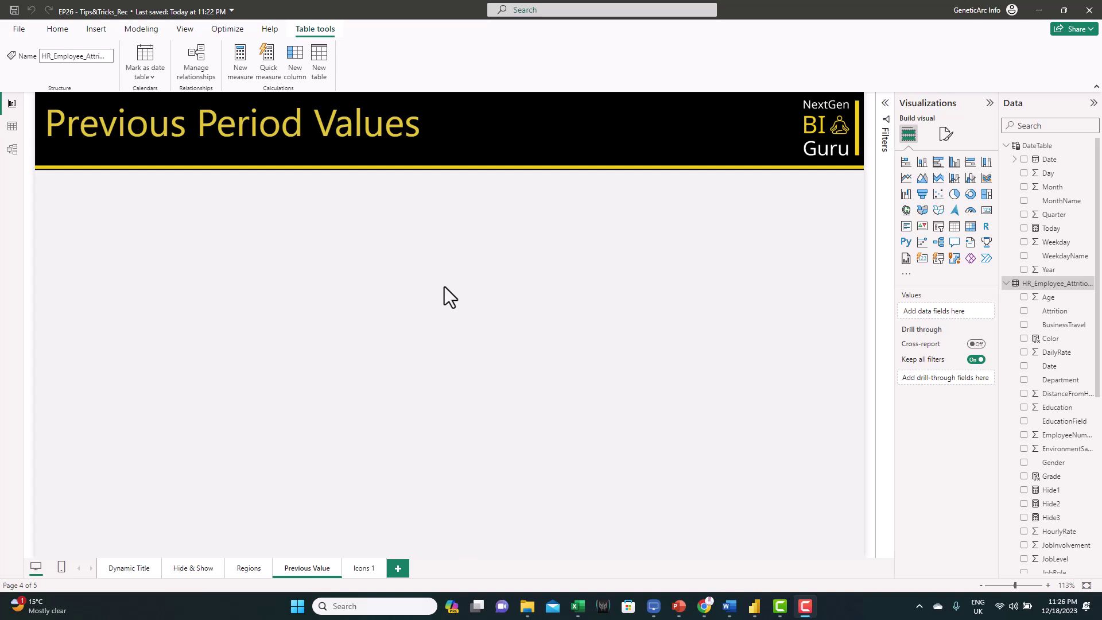
Create a Cumulative Employees measure in HR_Employee_Attrition_Data that counts EmployeeNumber over all DateTable dates up to the maximum date, plus 0
{"action": "right_click", "coordinate": [1043, 287]}
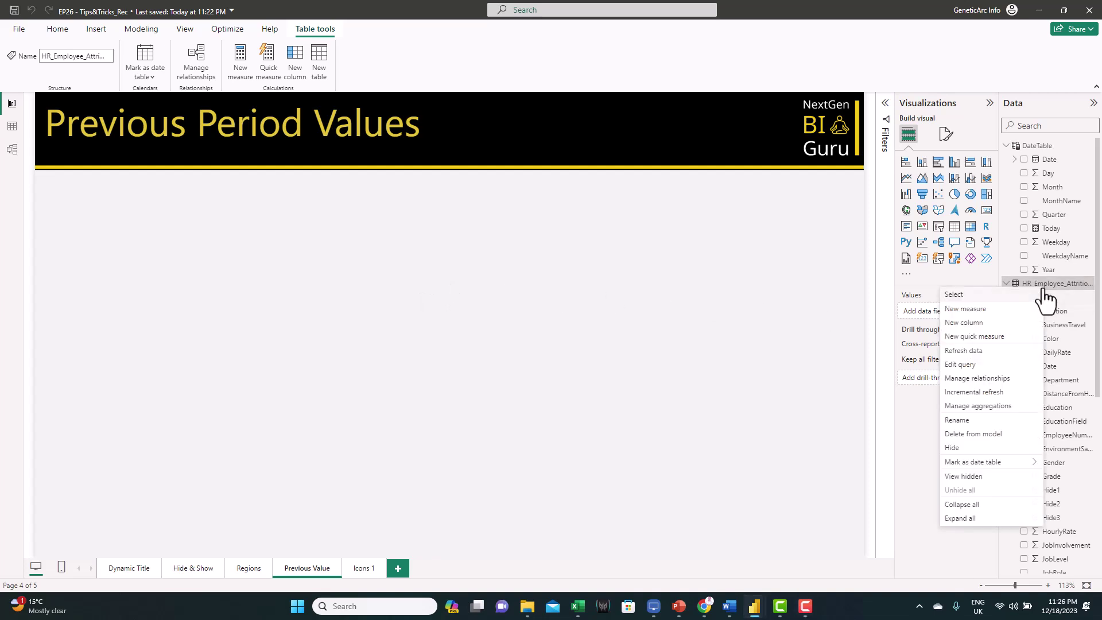
{"action": "left_click", "coordinate": [990, 313]}
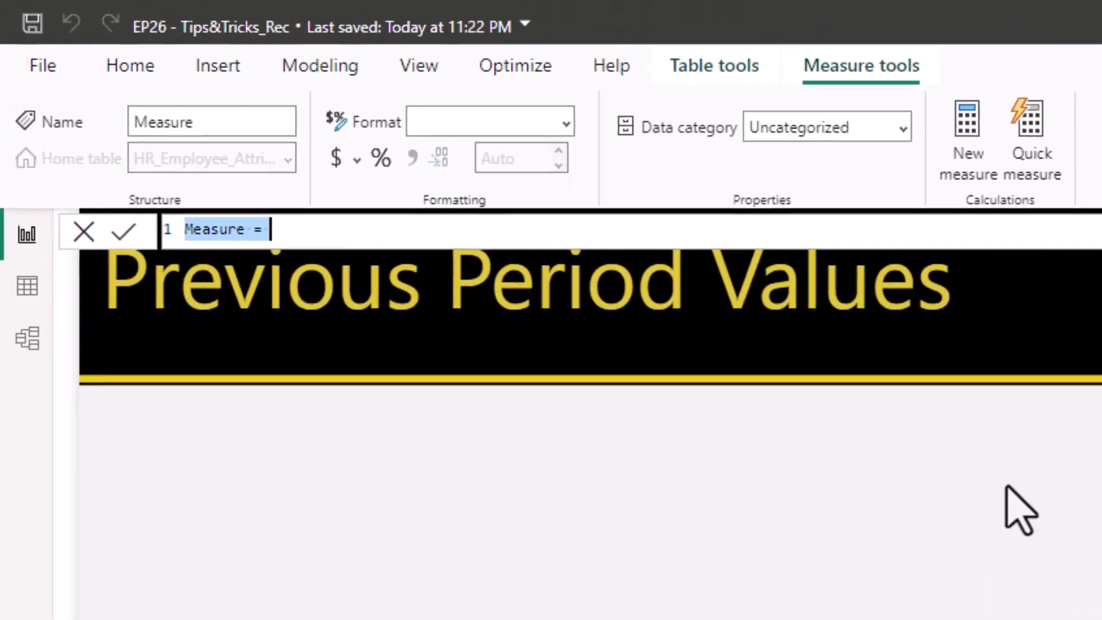
{"action": "type", "text": "Cumulative Employees = CALCULATE(     COUNT(HR_Employee_Attrition_Data[EmployeeNumber]),     FILTER(         ALL('DateTable'[Date]),         'DateTable'[Date] <= MAX('DateTable'[Date])     ) )+0"}
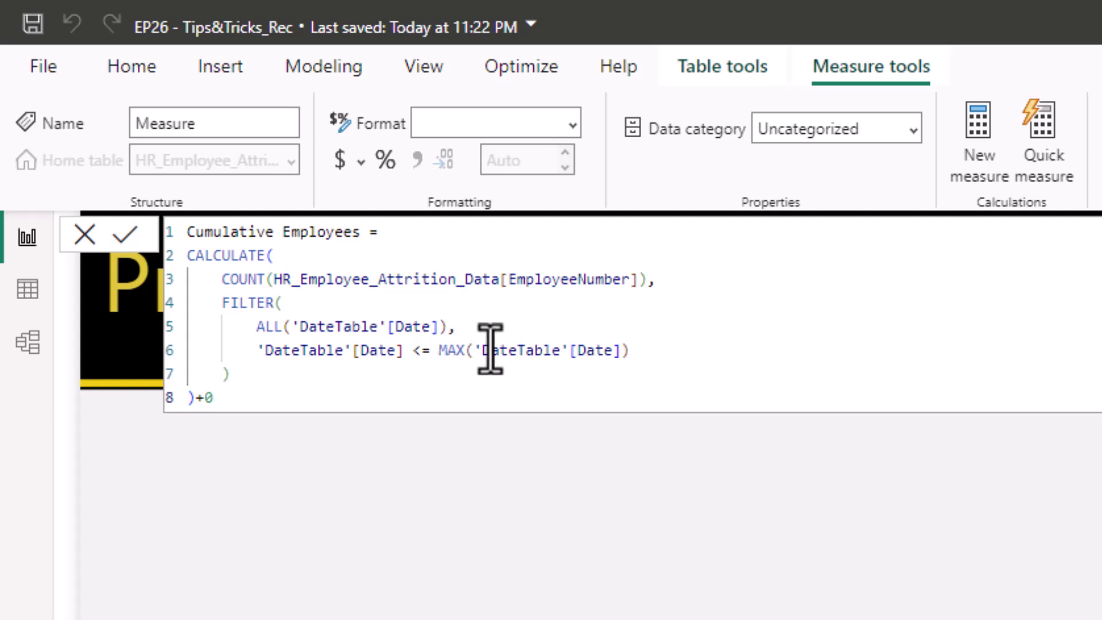
{"action": "double_click", "coordinate": [212, 396]}
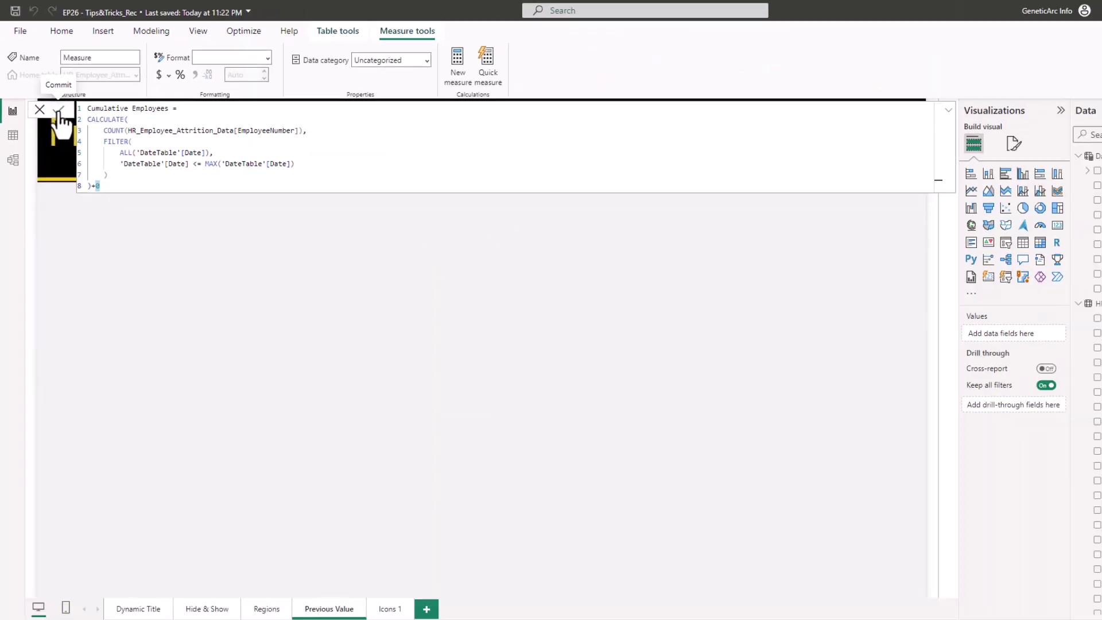
{"action": "left_click", "coordinate": [55, 103]}
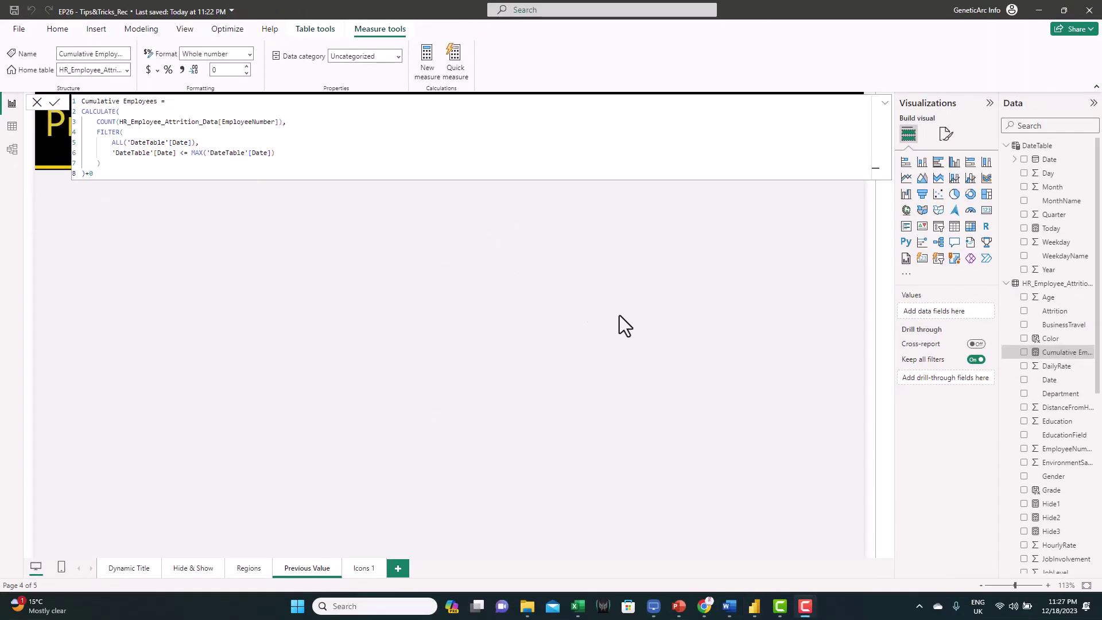
Create the measure Cumulative_PY = CALCULATE([Cumulative Employees],PREVIOUSYEAR(HR_Employee_Attrition_Data[Date]))+0 in HR_Employee_Attrition_Data
{"action": "right_click", "coordinate": [1046, 289]}
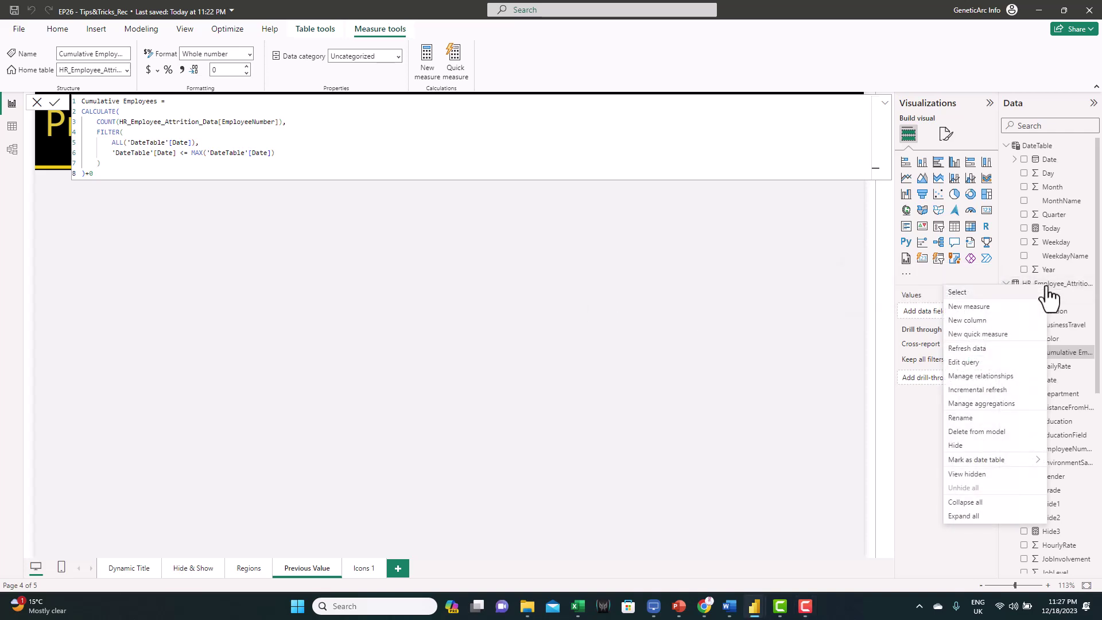
{"action": "left_click", "coordinate": [485, 317]}
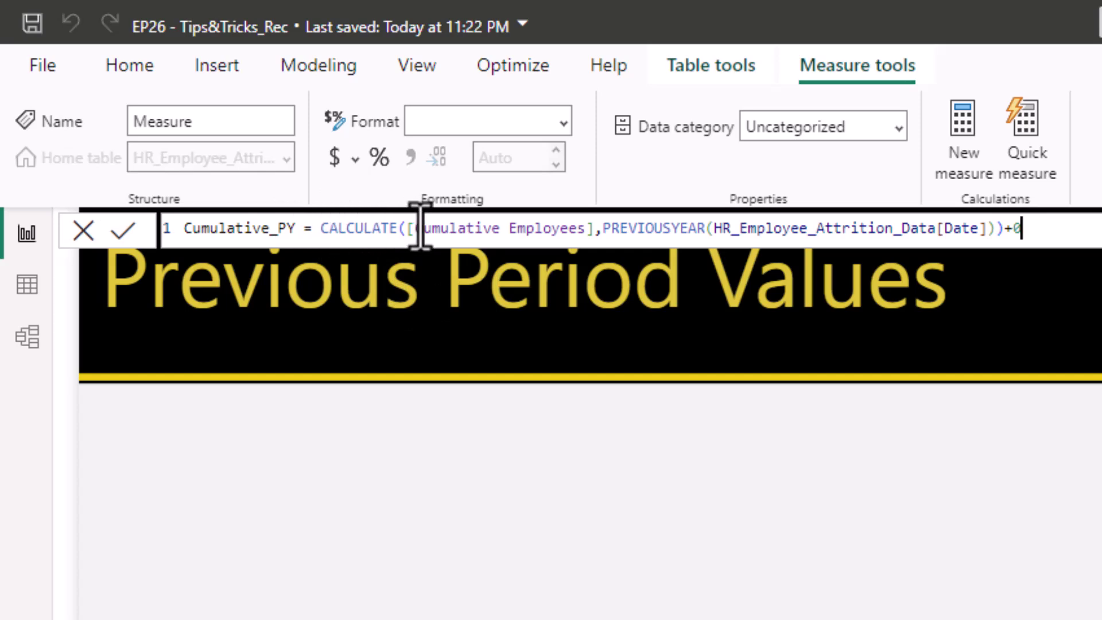
{"action": "left_click_drag", "start_coordinate": [411, 230], "coordinate": [594, 228]}
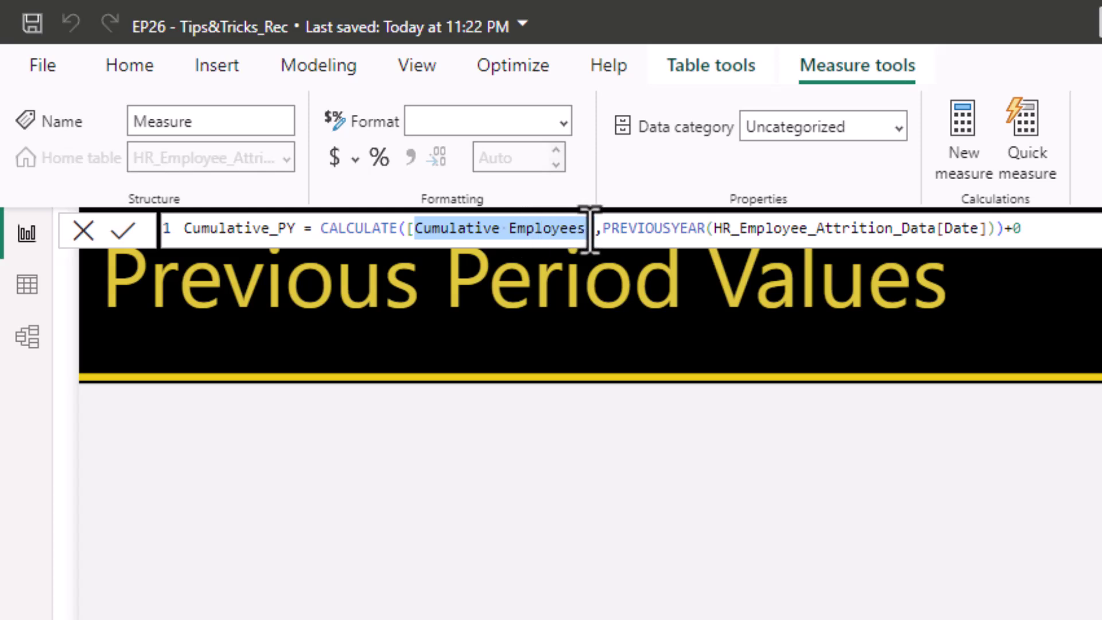
{"action": "left_click_drag", "start_coordinate": [602, 228], "coordinate": [994, 229]}
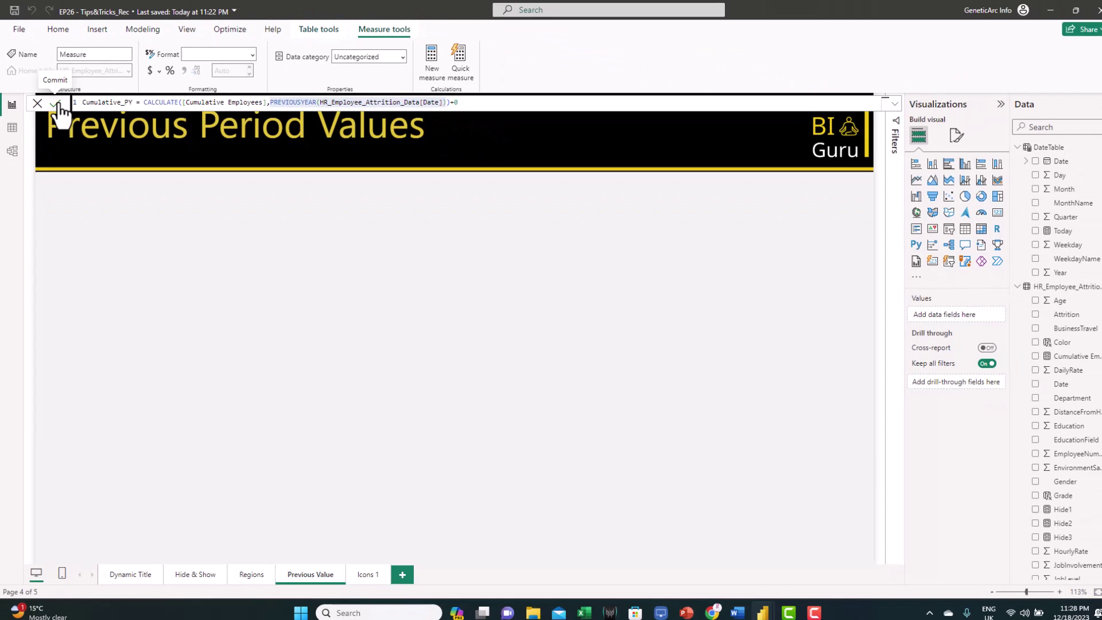
{"action": "left_click", "coordinate": [57, 104]}
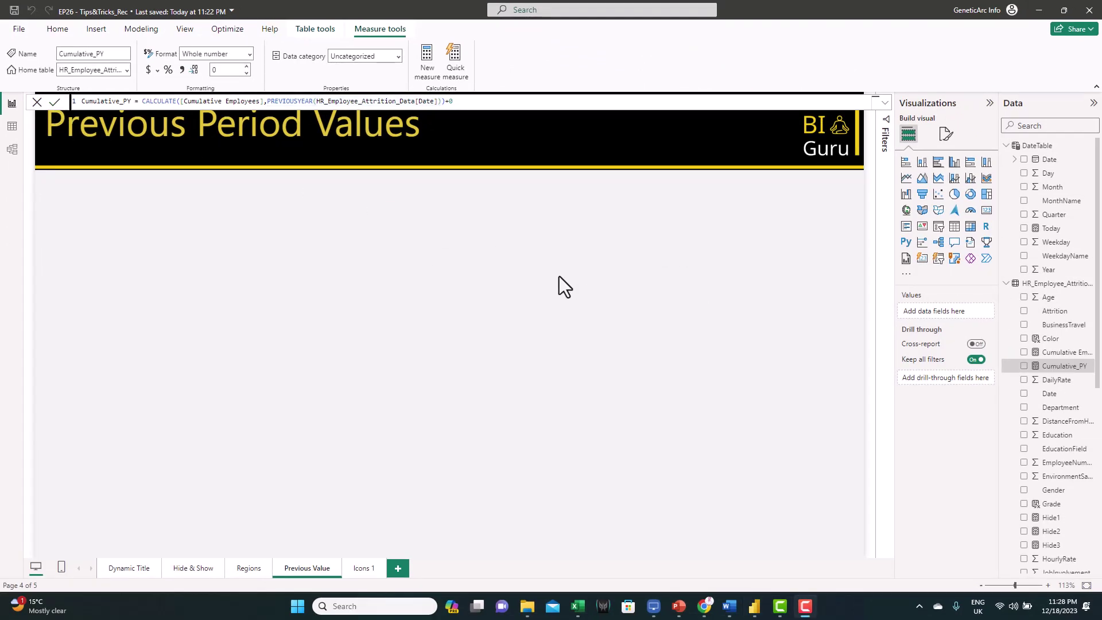
Create the measure Change = if([Cumulative_PY]>0,([Cumulative Employees]-[Cumulative_PY])/[Cumulative_PY]) in HR_Employee_Attrition_Data
{"action": "right_click", "coordinate": [1038, 287]}
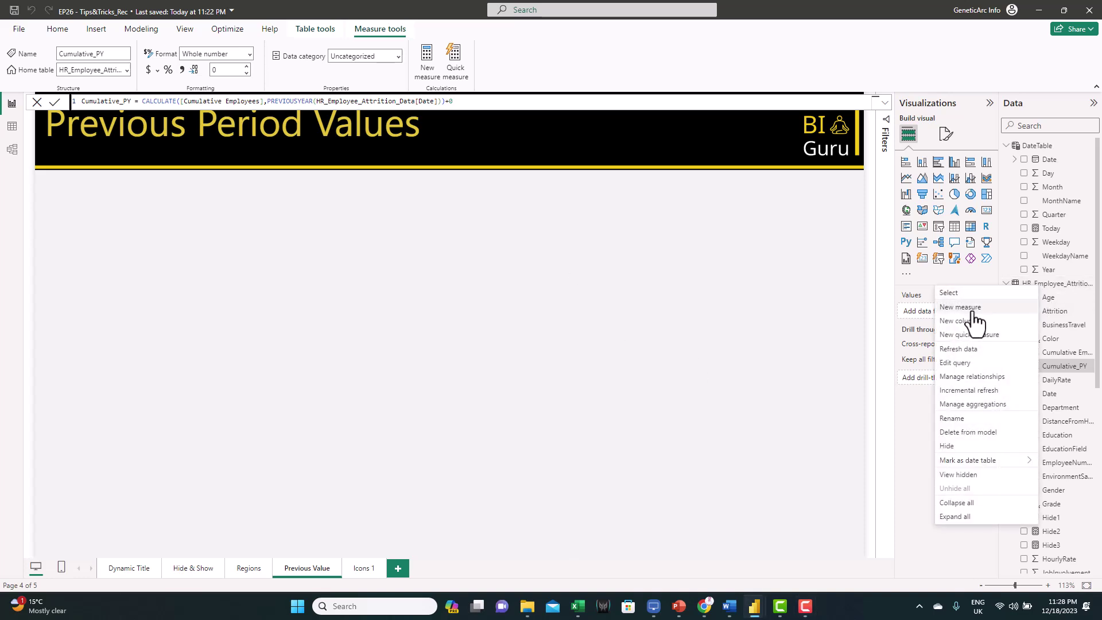
{"action": "left_click", "coordinate": [545, 313]}
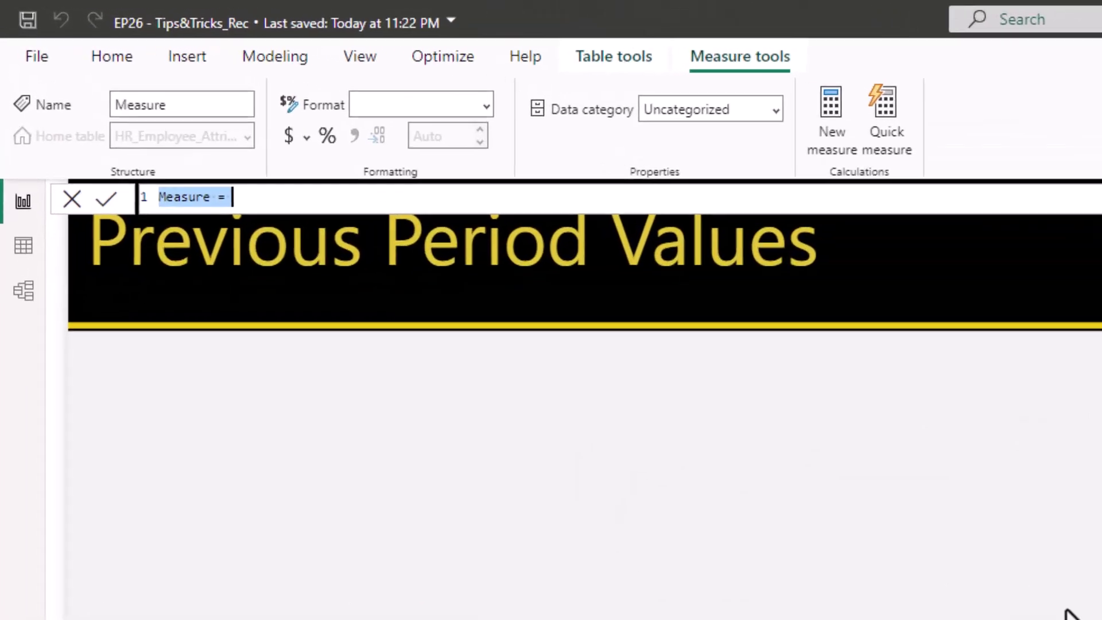
{"action": "type", "text": "Change = if([Cumulative_PY]>0,([Cumulative Employees]-[Cumulative_PY])/[Cumulative_PY])"}
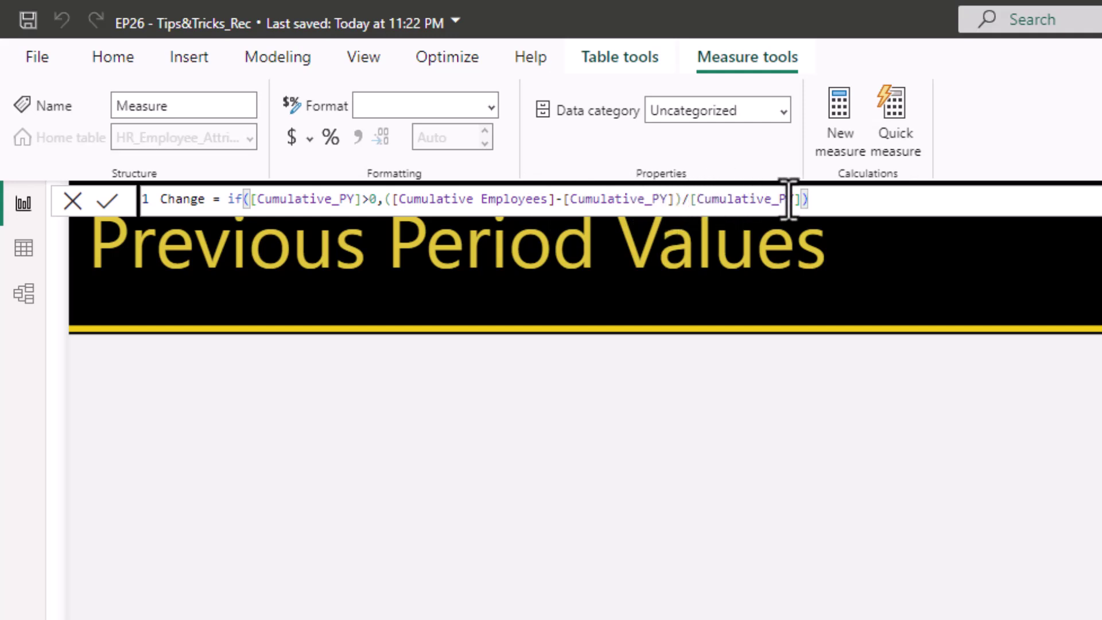
{"action": "left_click", "coordinate": [389, 198]}
{"action": "type", "text": "("}
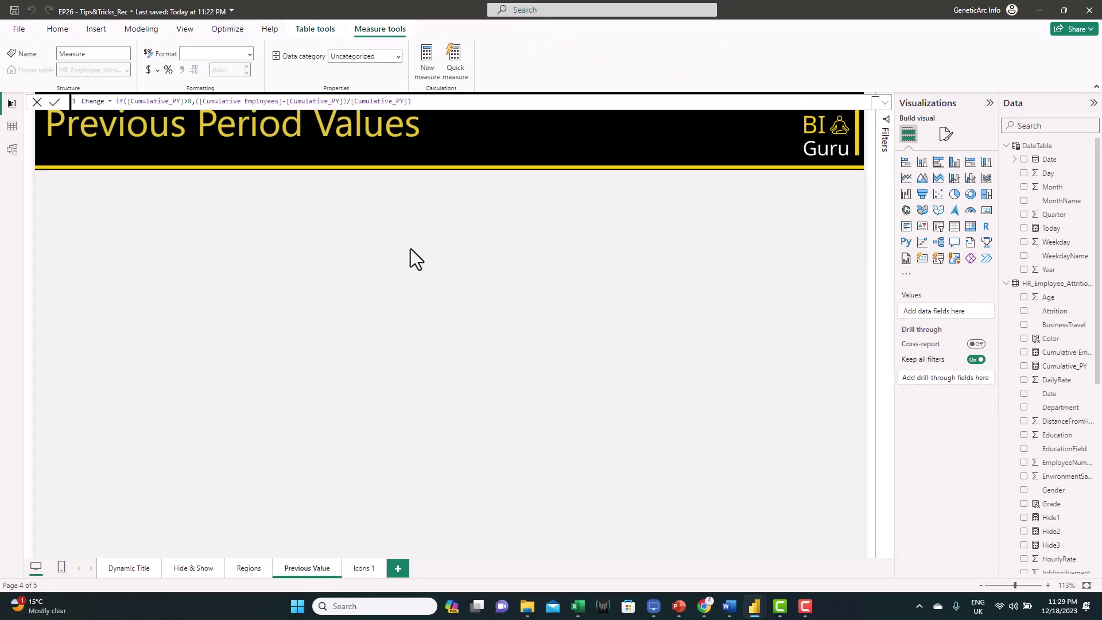
{"action": "left_click", "coordinate": [377, 270]}
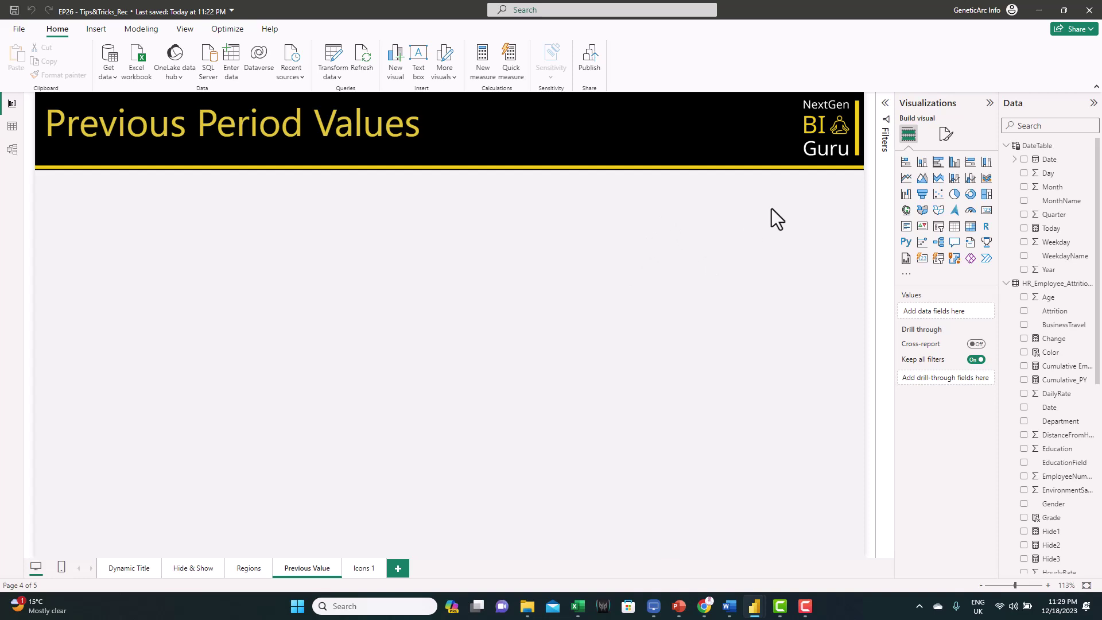
Add a slicer on DateTable's Year, set its style to Vertical list, and resize it into a tall, narrow block
{"action": "left_click", "coordinate": [939, 228]}
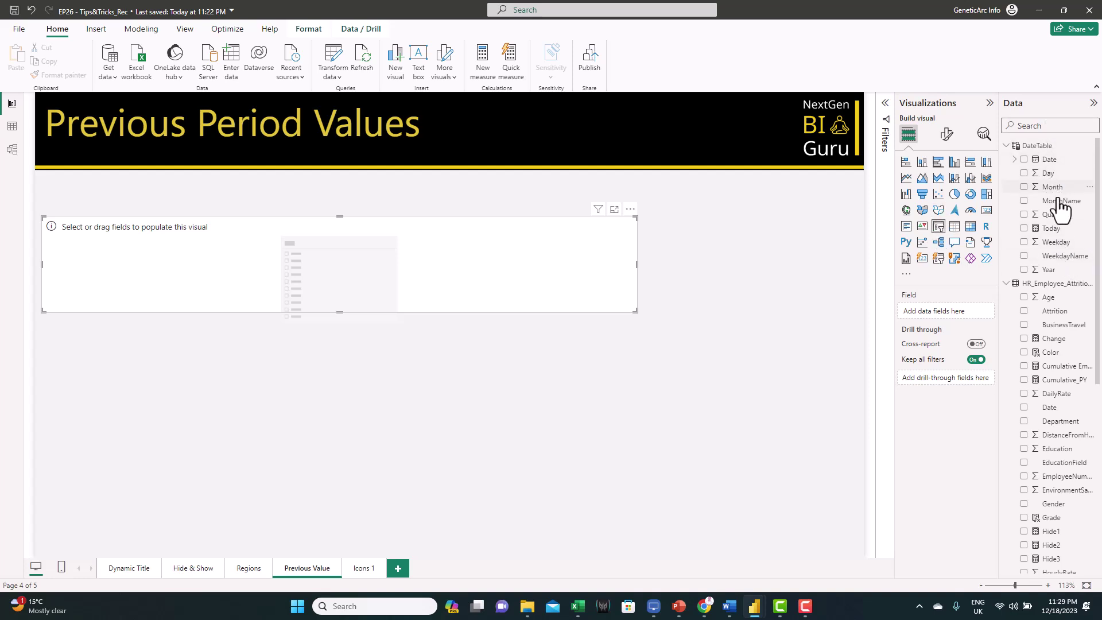
{"action": "left_click", "coordinate": [1024, 269]}
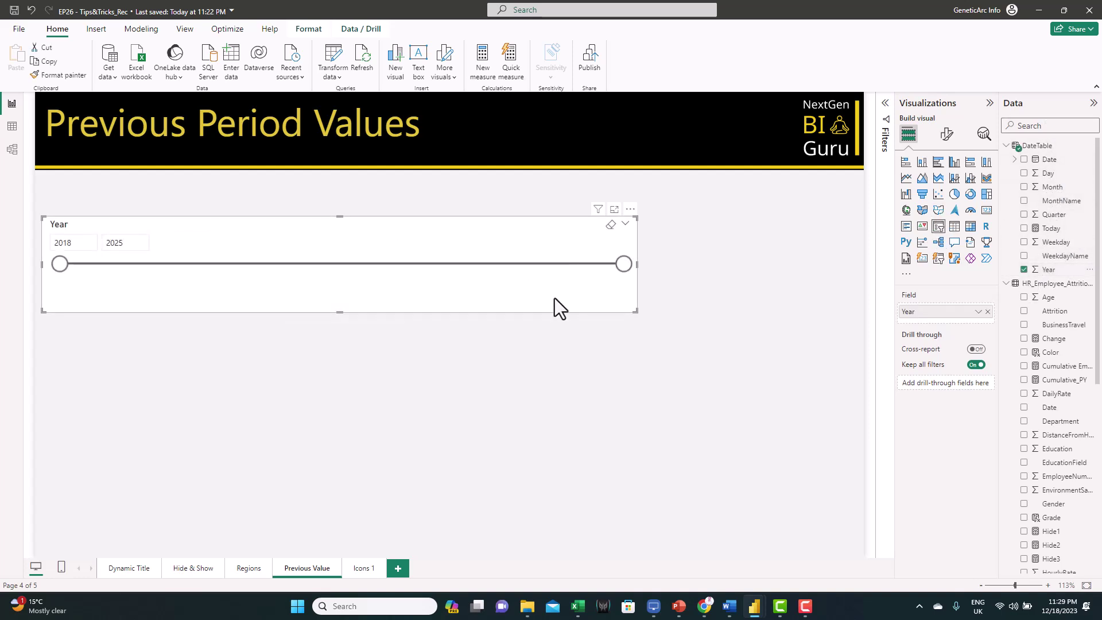
{"action": "left_click", "coordinate": [947, 135]}
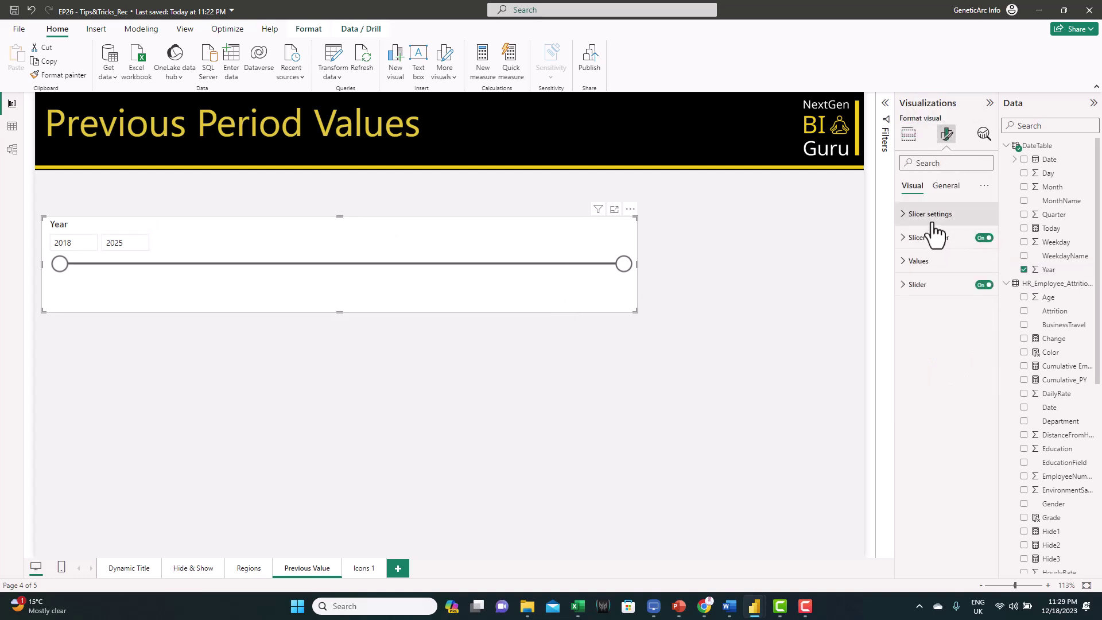
{"action": "left_click", "coordinate": [931, 214]}
{"action": "left_click", "coordinate": [953, 275]}
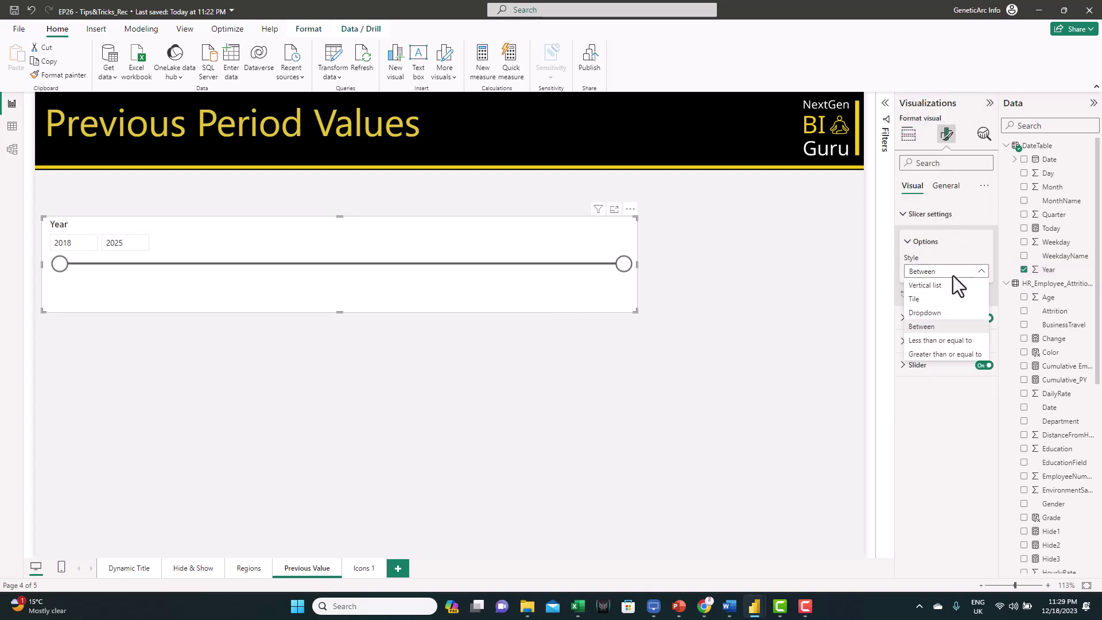
{"action": "left_click", "coordinate": [925, 286]}
{"action": "left_click_drag", "start_coordinate": [633, 310], "coordinate": [153, 463]}
{"action": "left_click", "coordinate": [456, 298]}
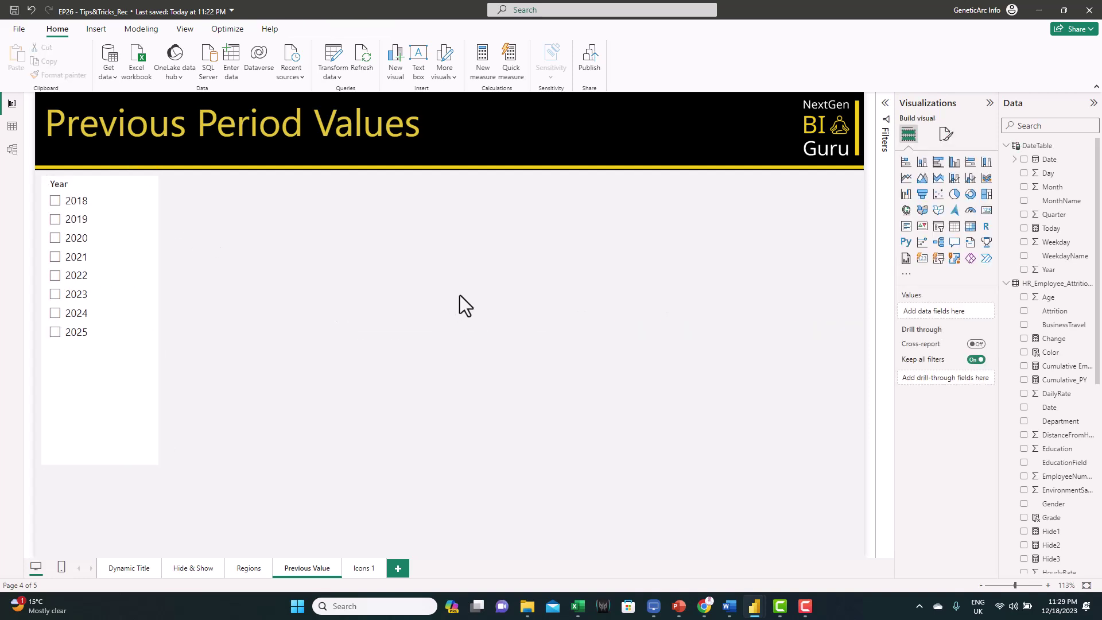
Insert a matrix beside the Year slicer and enlarge it to fill the rest of the page
{"action": "left_click", "coordinate": [970, 227]}
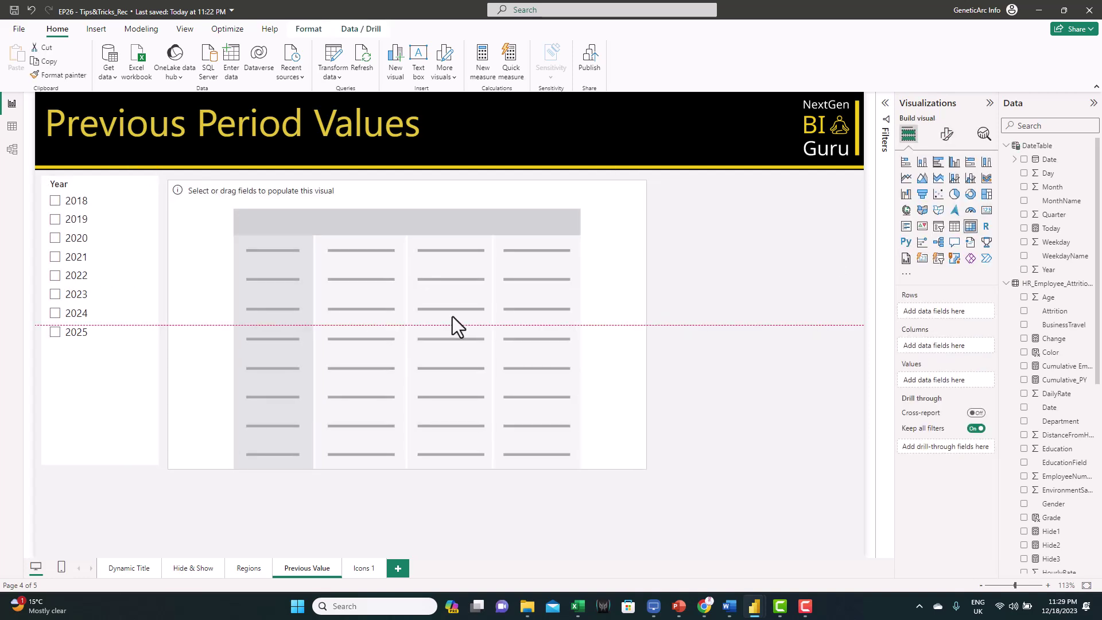
{"action": "left_click_drag", "start_coordinate": [645, 463], "coordinate": [736, 508]}
{"action": "left_click_drag", "start_coordinate": [786, 548], "coordinate": [862, 543]}
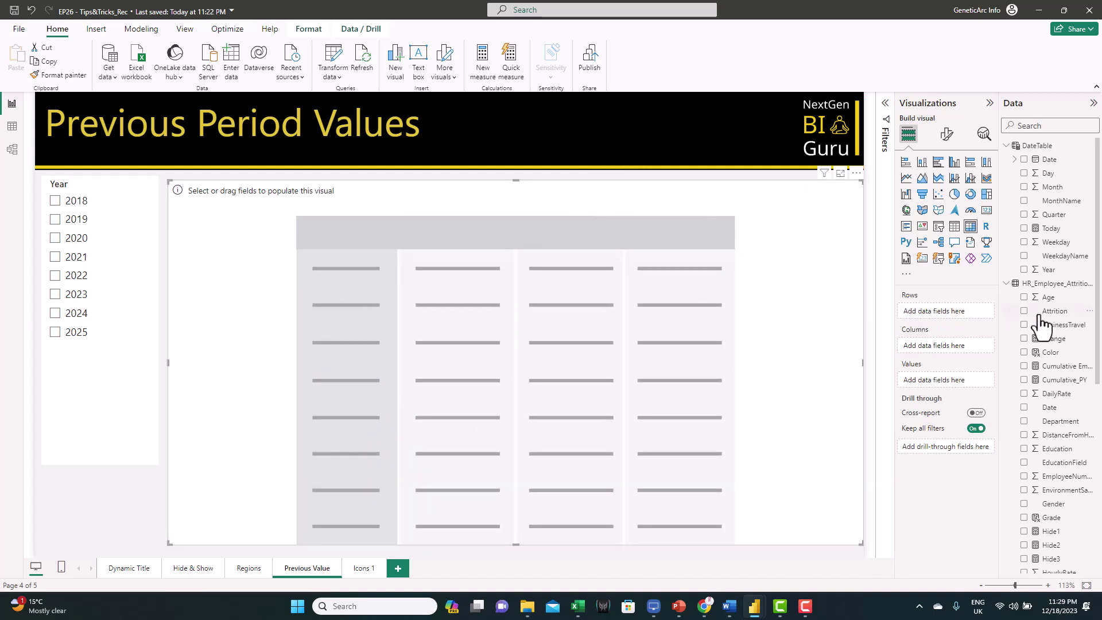
Assign Department and Grade to the matrix rows, Gender to its columns, and Cumulative Employees, Cumulative_PY and Change to its values
{"action": "left_click_drag", "start_coordinate": [1063, 429], "coordinate": [967, 321]}
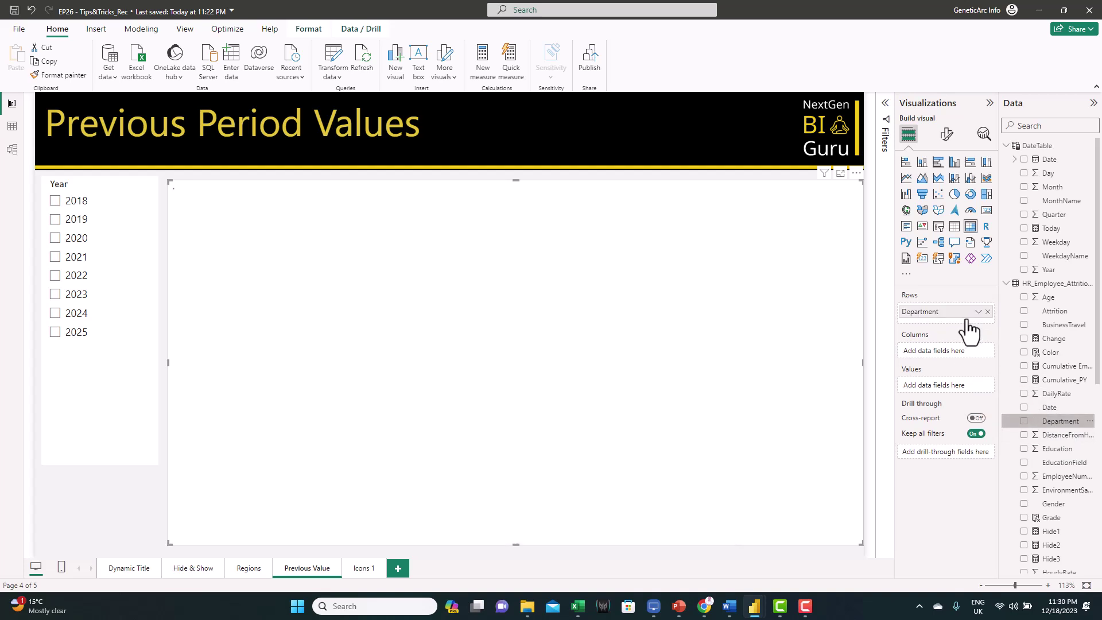
{"action": "left_click_drag", "start_coordinate": [1051, 520], "coordinate": [959, 327]}
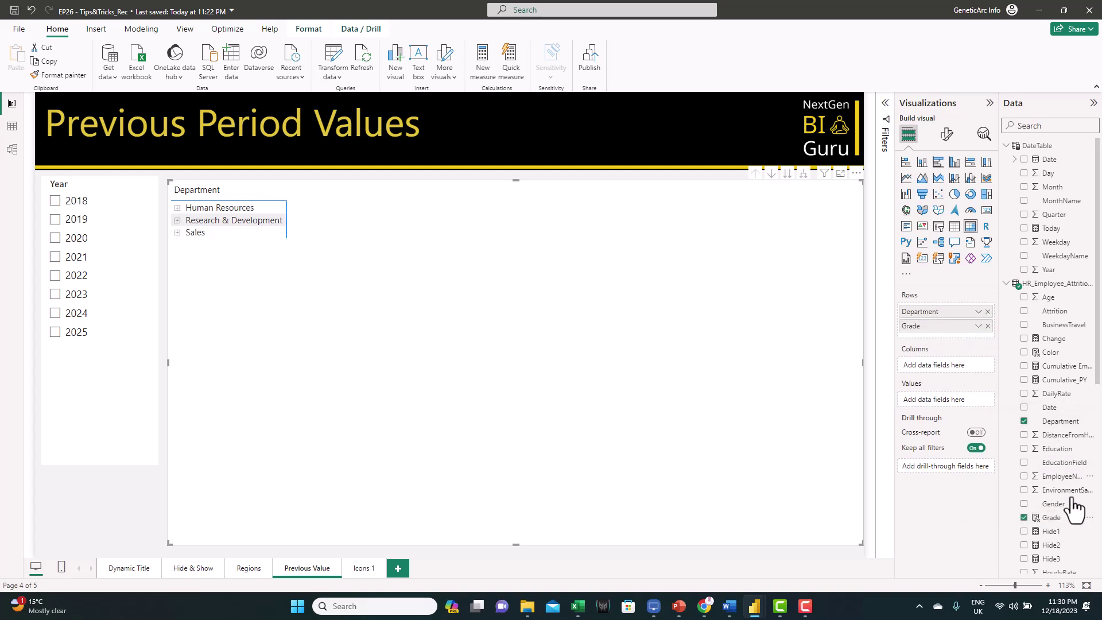
{"action": "left_click_drag", "start_coordinate": [1062, 506], "coordinate": [973, 367]}
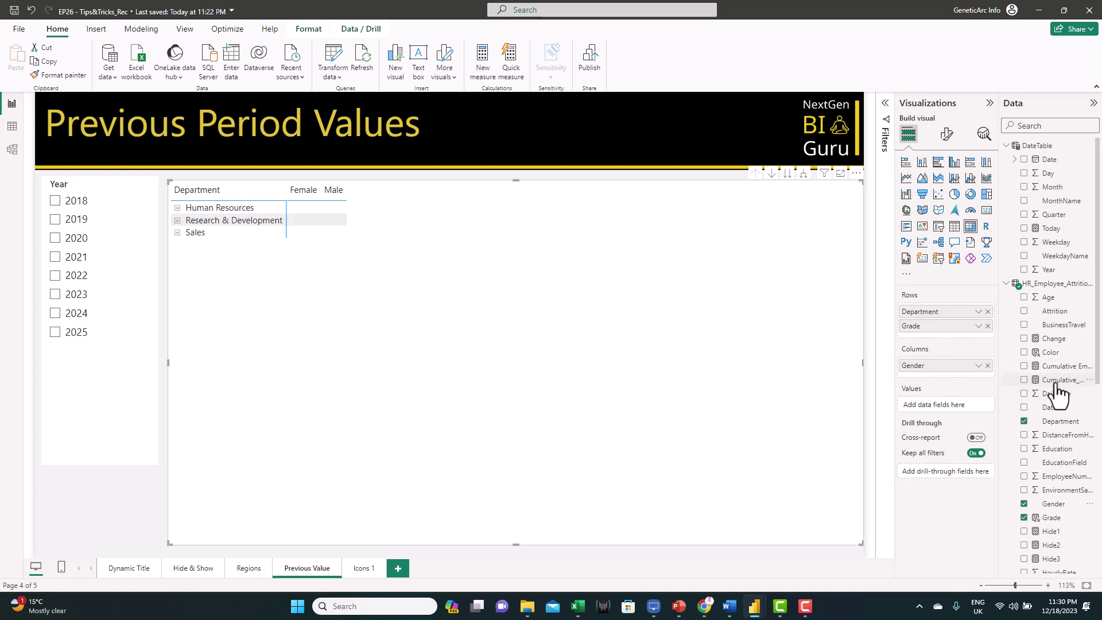
{"action": "left_click_drag", "start_coordinate": [1065, 367], "coordinate": [969, 406]}
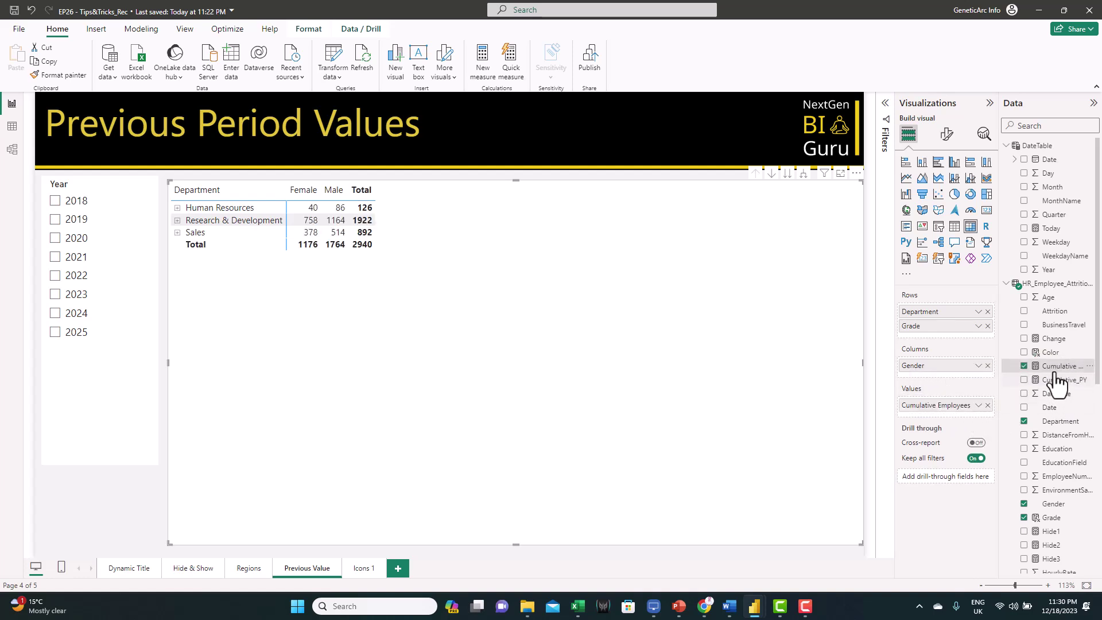
{"action": "left_click_drag", "start_coordinate": [1056, 379], "coordinate": [978, 412]}
{"action": "left_click_drag", "start_coordinate": [1055, 338], "coordinate": [979, 425]}
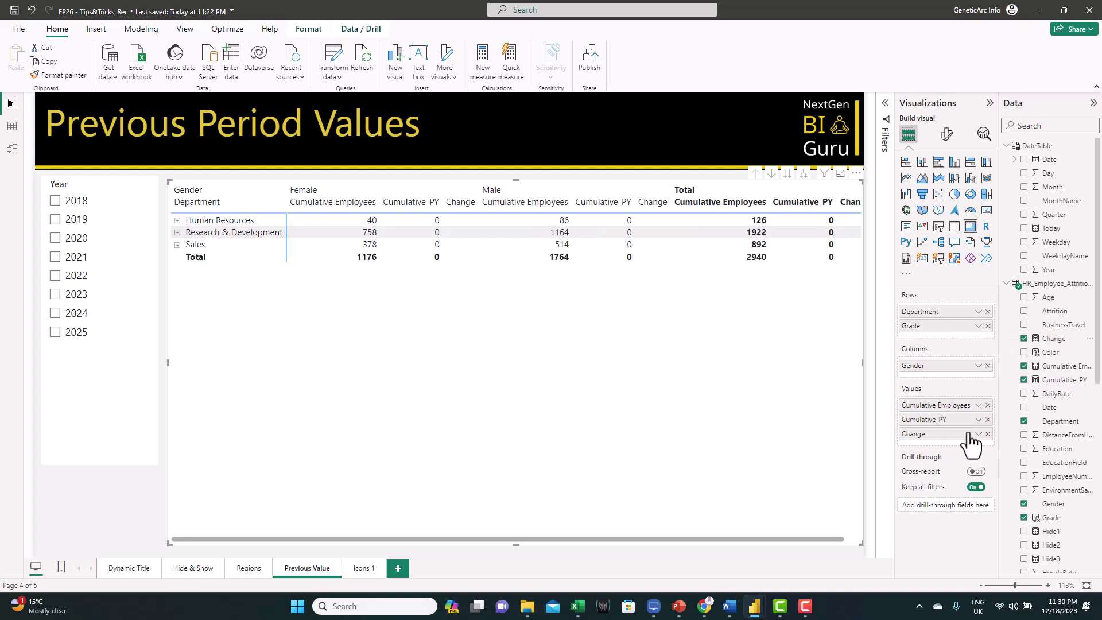
Format the Change measure as a percentage and expand all matrix rows down to the Grade level
{"action": "left_click", "coordinate": [1053, 339]}
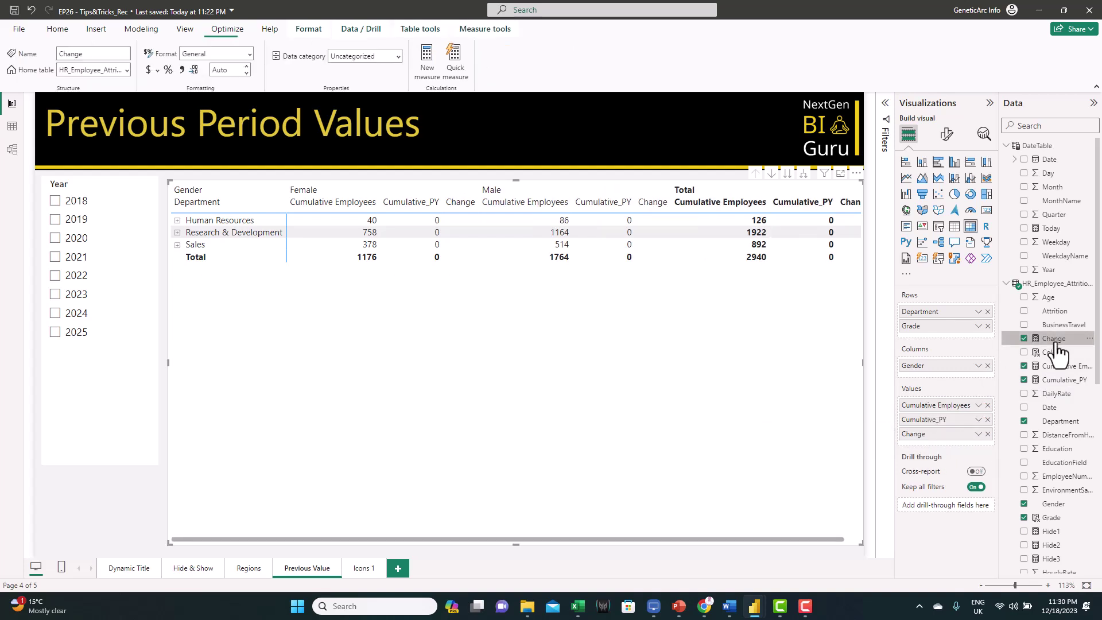
{"action": "left_click", "coordinate": [168, 70]}
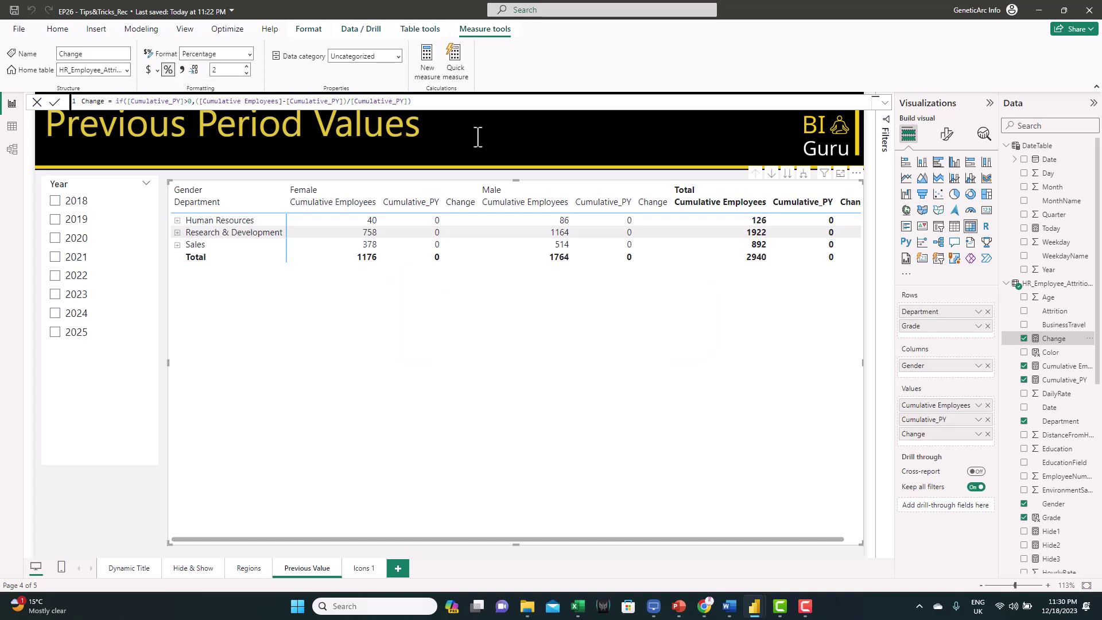
{"action": "left_click", "coordinate": [802, 175]}
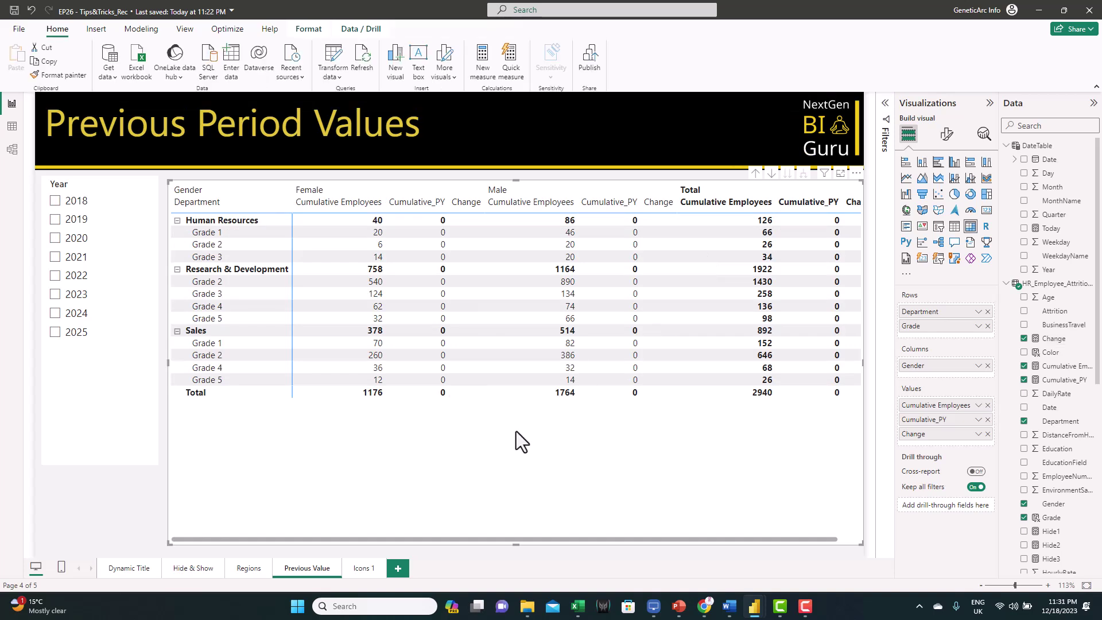
Rename the matrix value Cumulative Employees as Current and Cumulative_PY as Previous Year for this visual
{"action": "double_click", "coordinate": [916, 405]}
{"action": "type", "text": "C"}
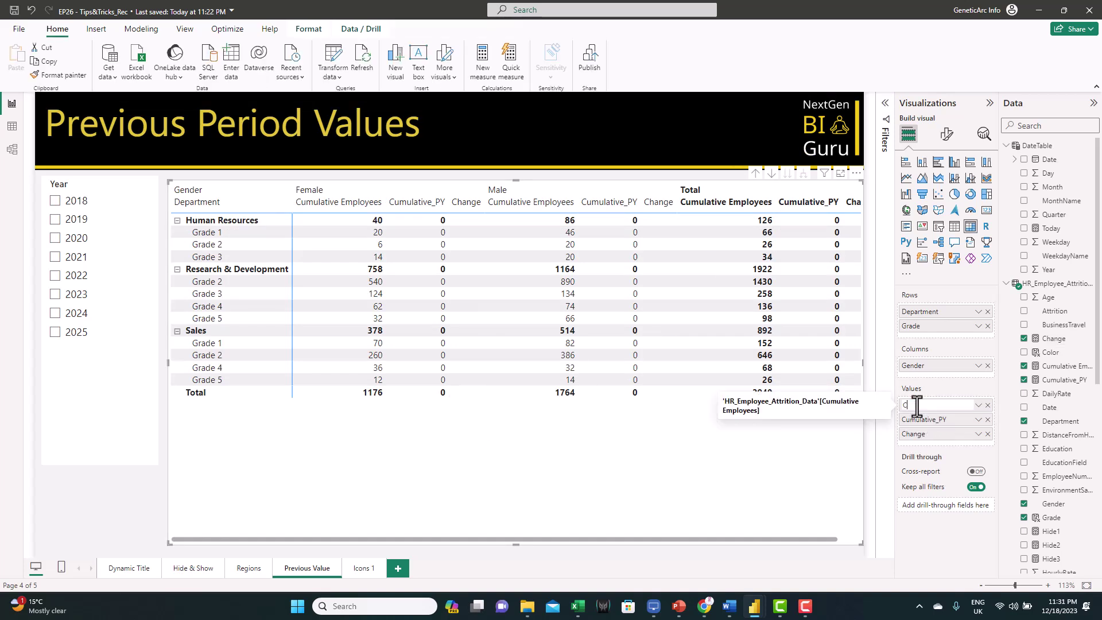
{"action": "type", "text": "urrent"}
{"action": "key", "text": "Return"}
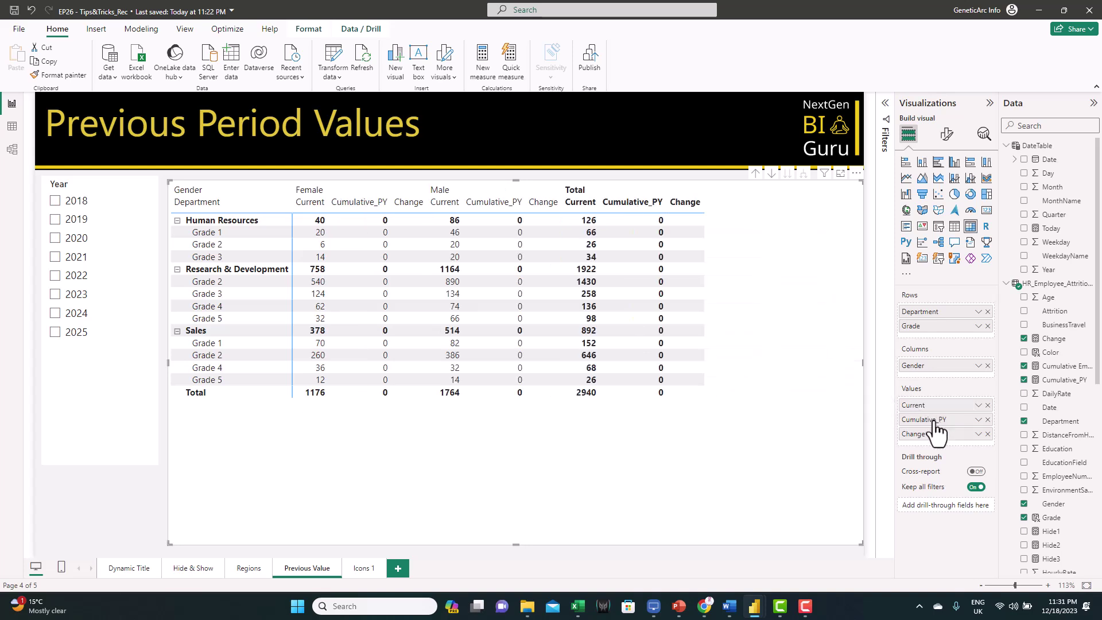
{"action": "double_click", "coordinate": [935, 419]}
{"action": "type", "text": "Previous Year"}
{"action": "key", "text": "Return"}
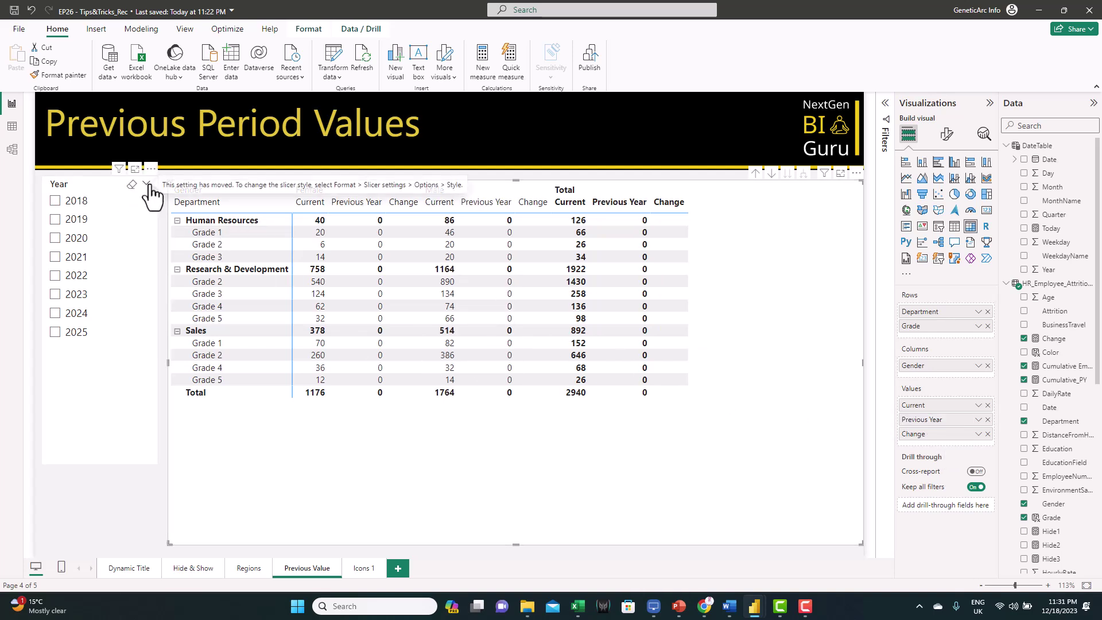
Sort the Year slicer in descending order and filter the page to 2022
{"action": "left_click", "coordinate": [150, 168]}
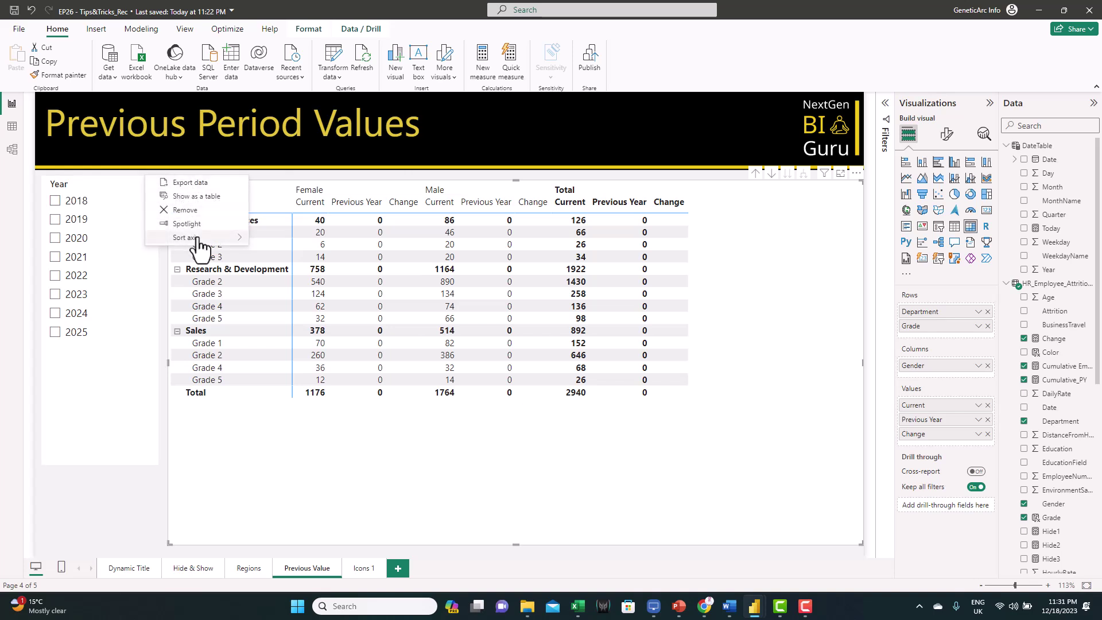
{"action": "mouse_move", "coordinate": [198, 244]}
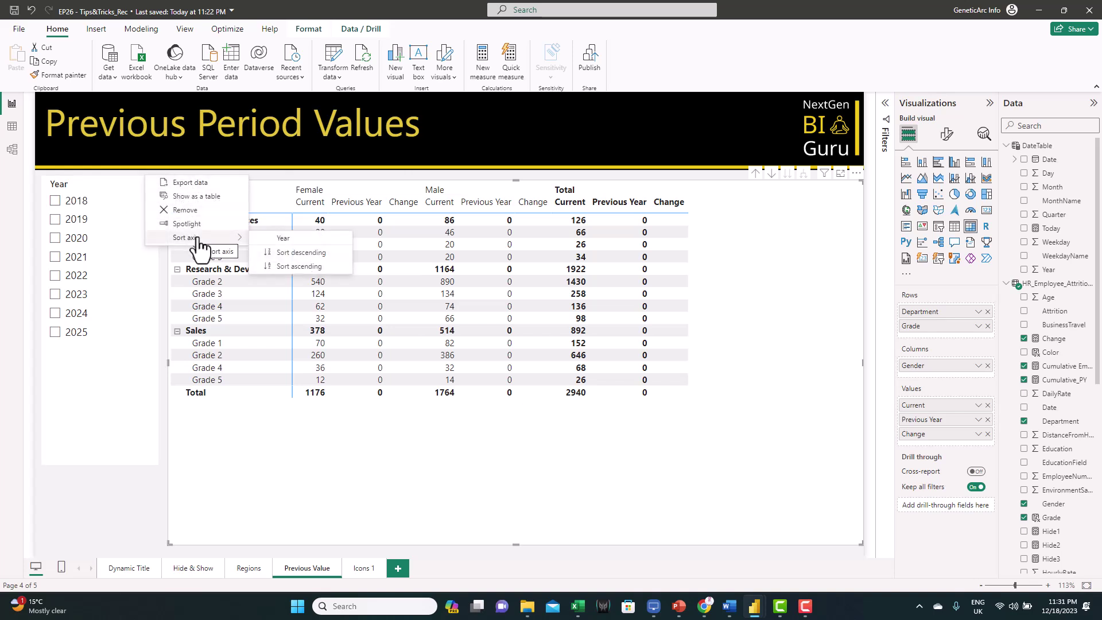
{"action": "left_click", "coordinate": [298, 257]}
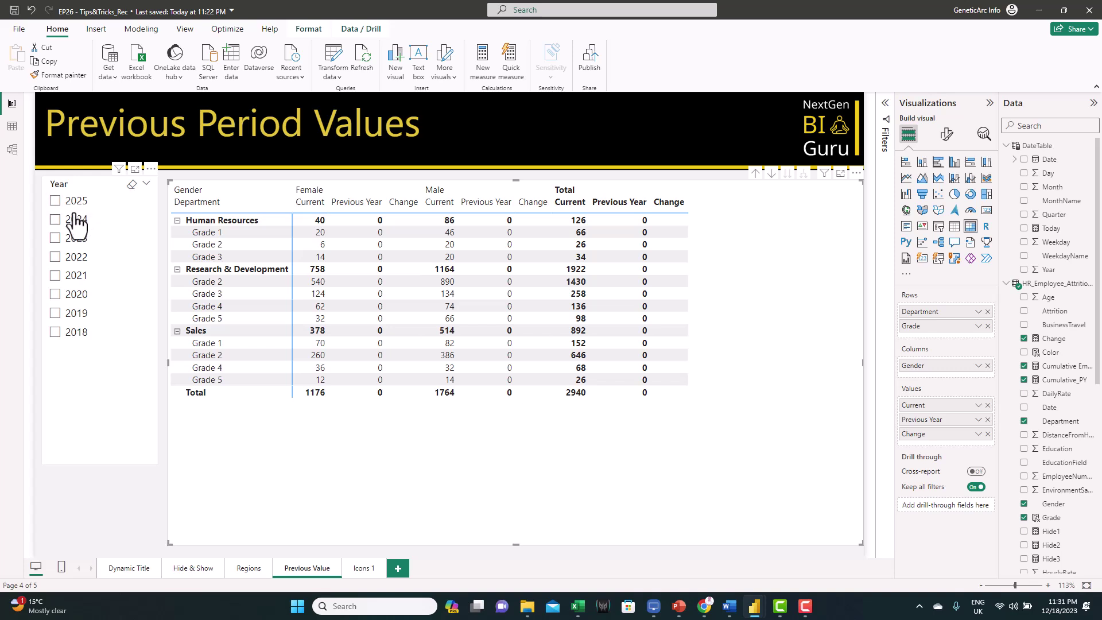
{"action": "left_click", "coordinate": [141, 256]}
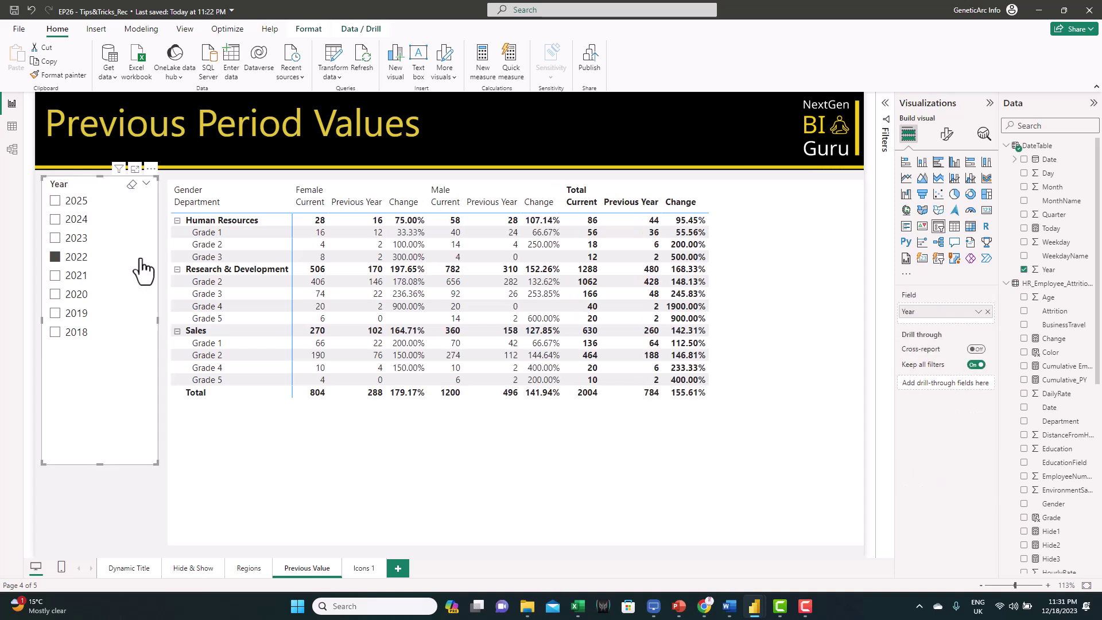
Turn on single selection for the Year slicer
{"action": "left_click", "coordinate": [953, 138]}
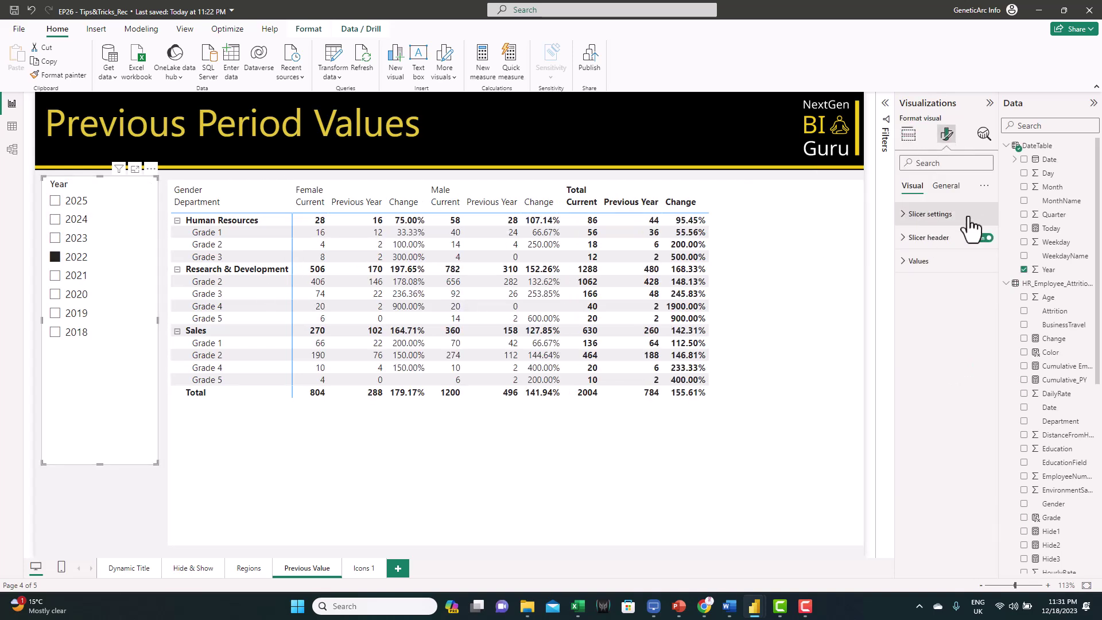
{"action": "left_click", "coordinate": [930, 214]}
{"action": "left_click", "coordinate": [929, 299]}
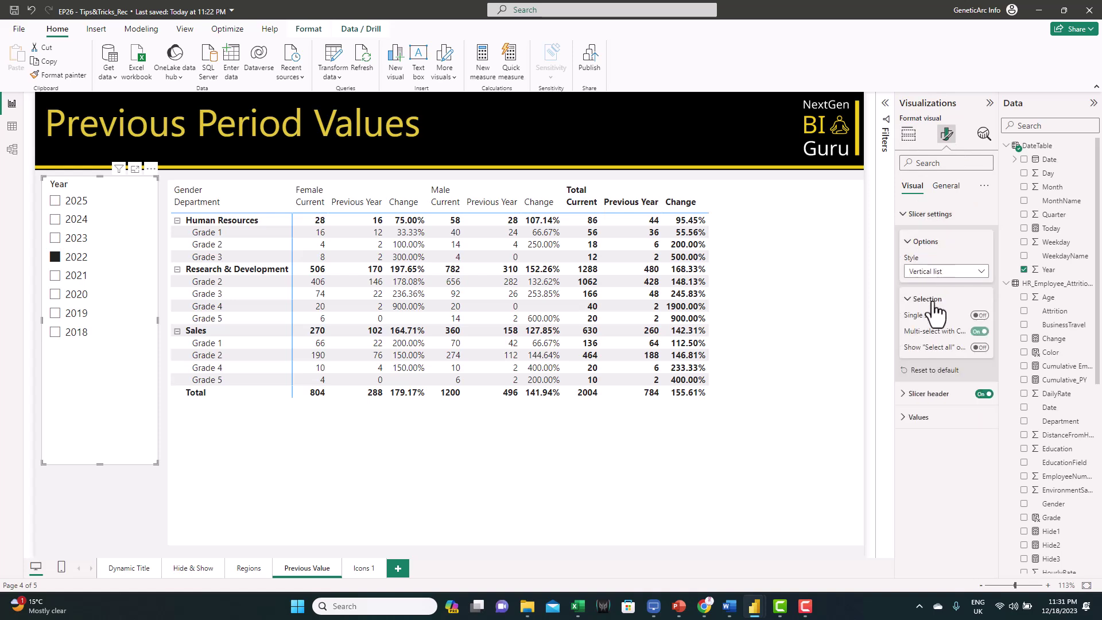
{"action": "left_click", "coordinate": [979, 315]}
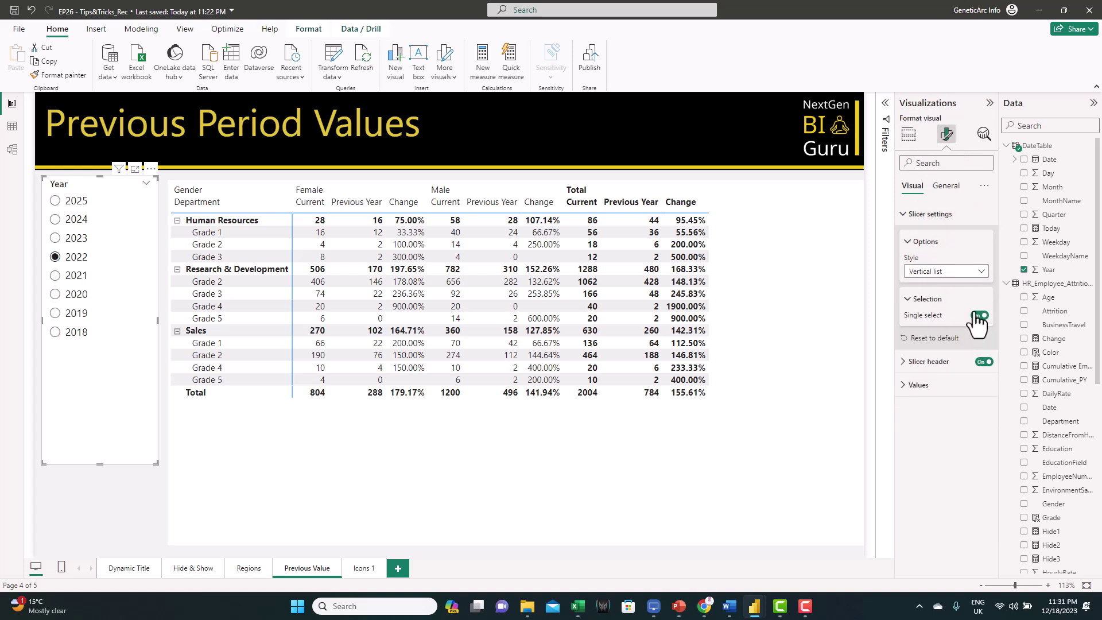
Filter the page to 2024 and turn off column subtotals for the employee matrix
{"action": "left_click", "coordinate": [55, 221]}
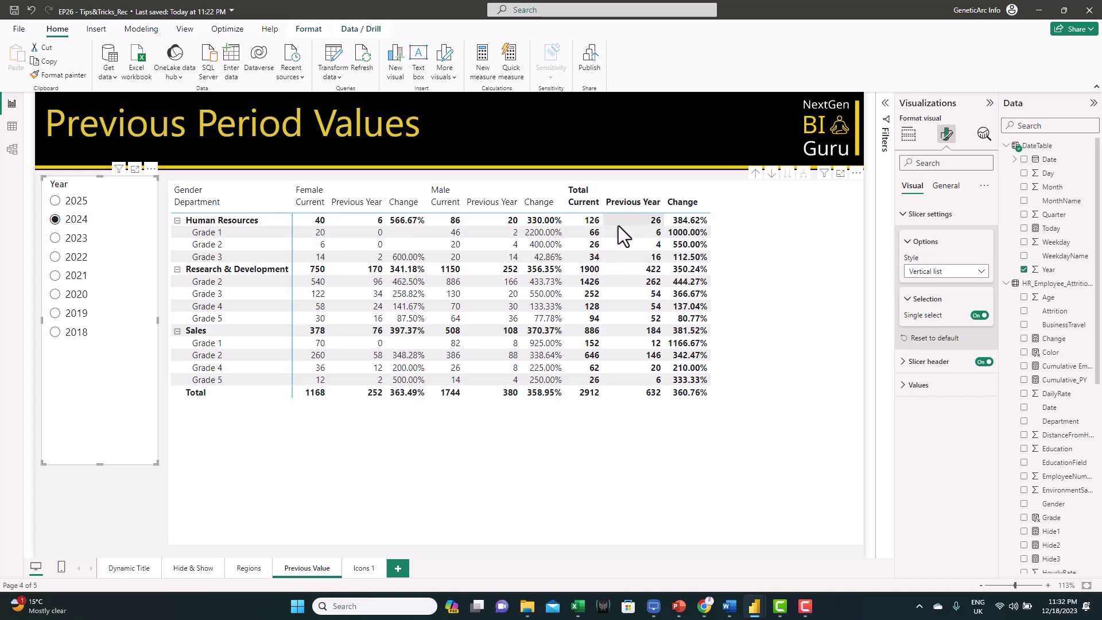
{"action": "left_click", "coordinate": [751, 254]}
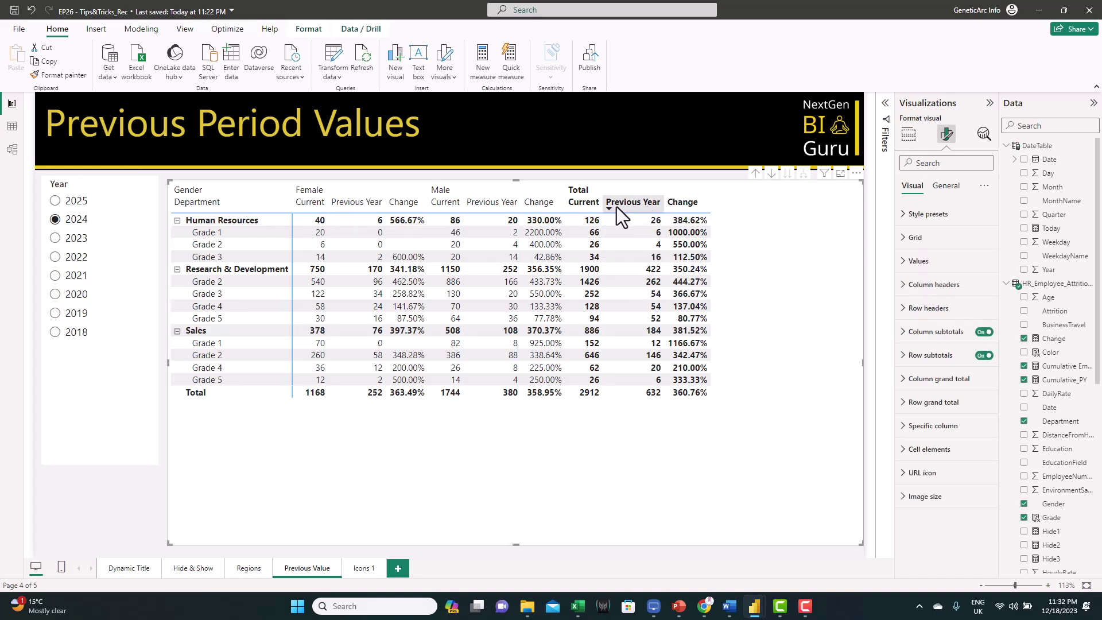
{"action": "left_click", "coordinate": [983, 334]}
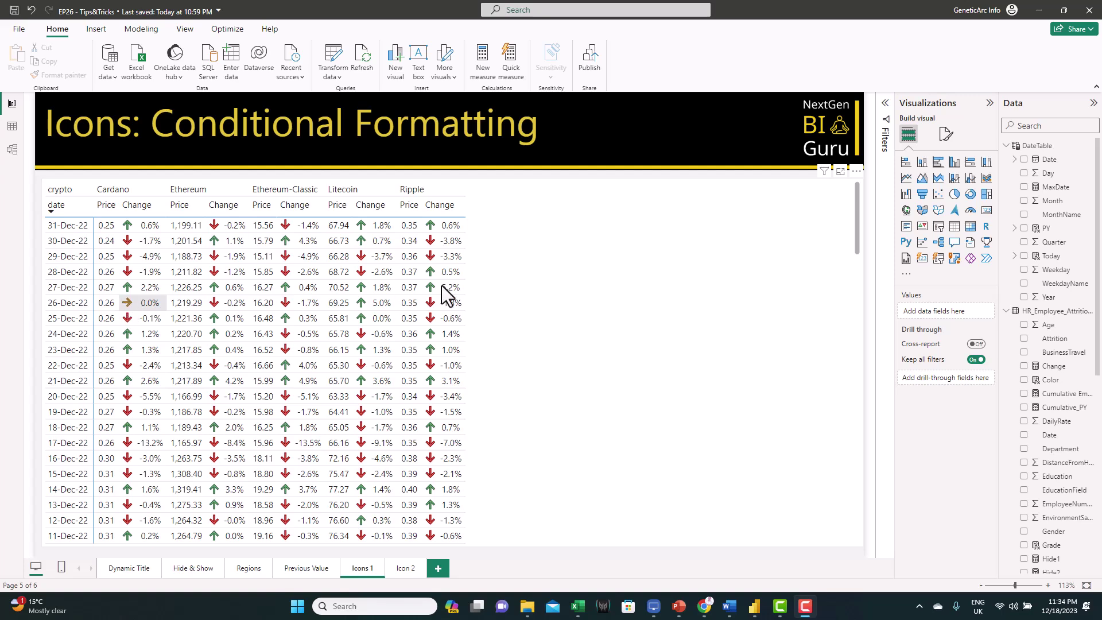
Review the finished crypto matrix with change icons and open the Icon 2 page
{"action": "left_click", "coordinate": [584, 278]}
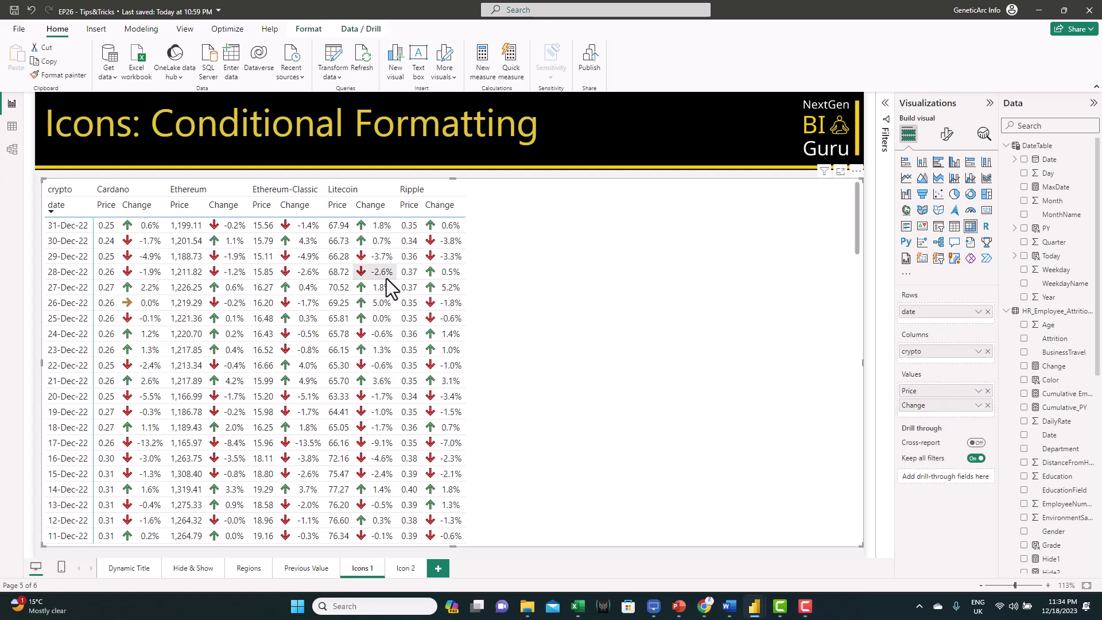
{"action": "left_click", "coordinate": [395, 553]}
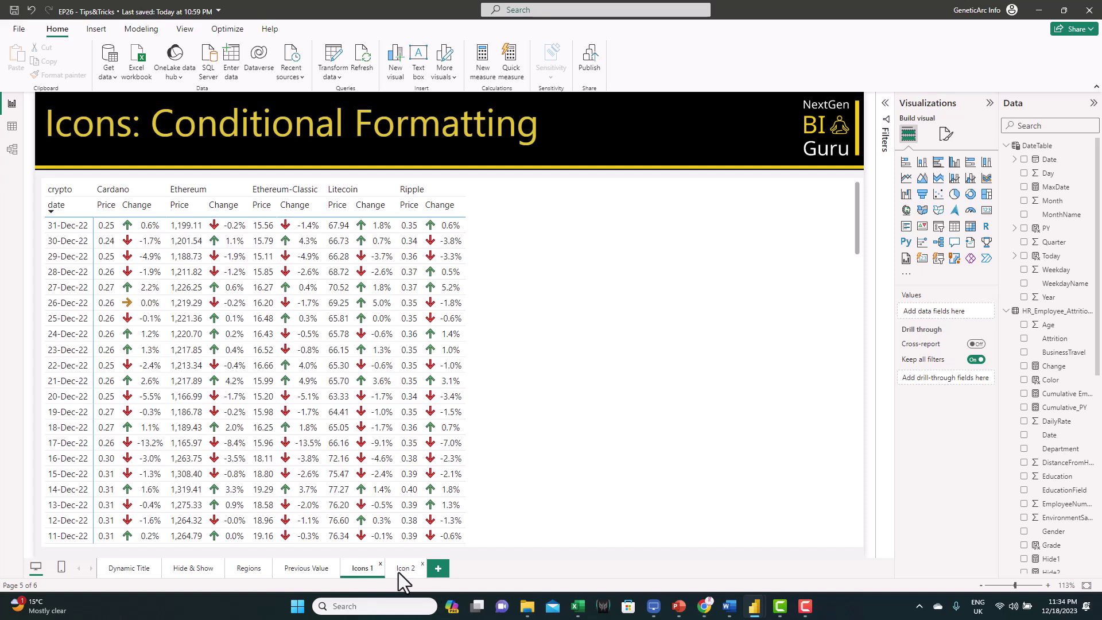
{"action": "left_click", "coordinate": [401, 571]}
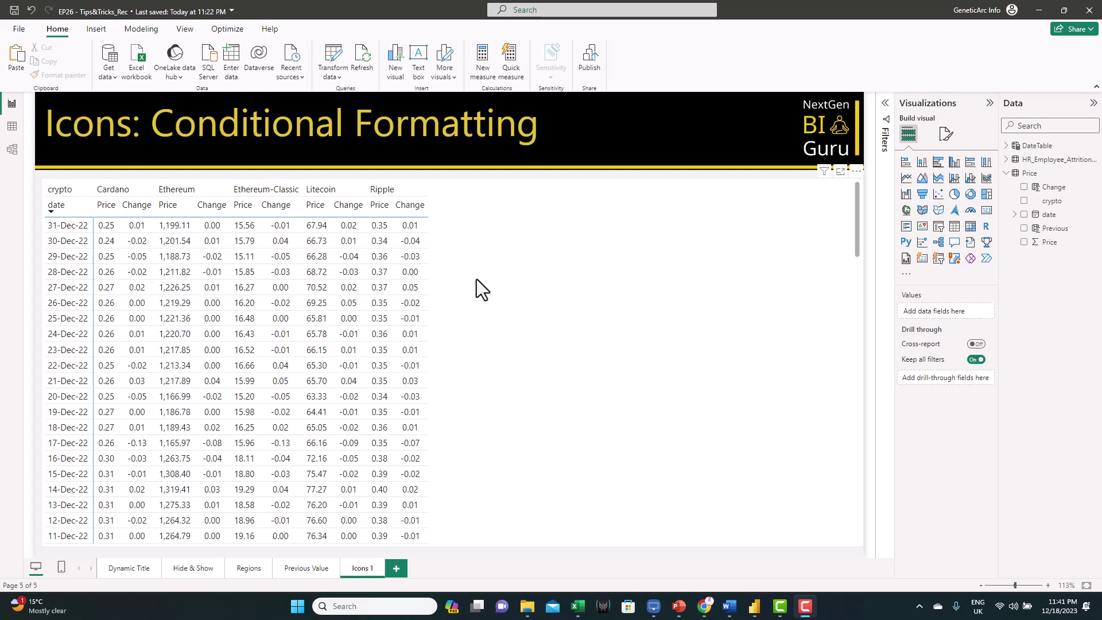
Select the crypto matrix and view the conditional formatting options available for its Change value
{"action": "left_click", "coordinate": [517, 274]}
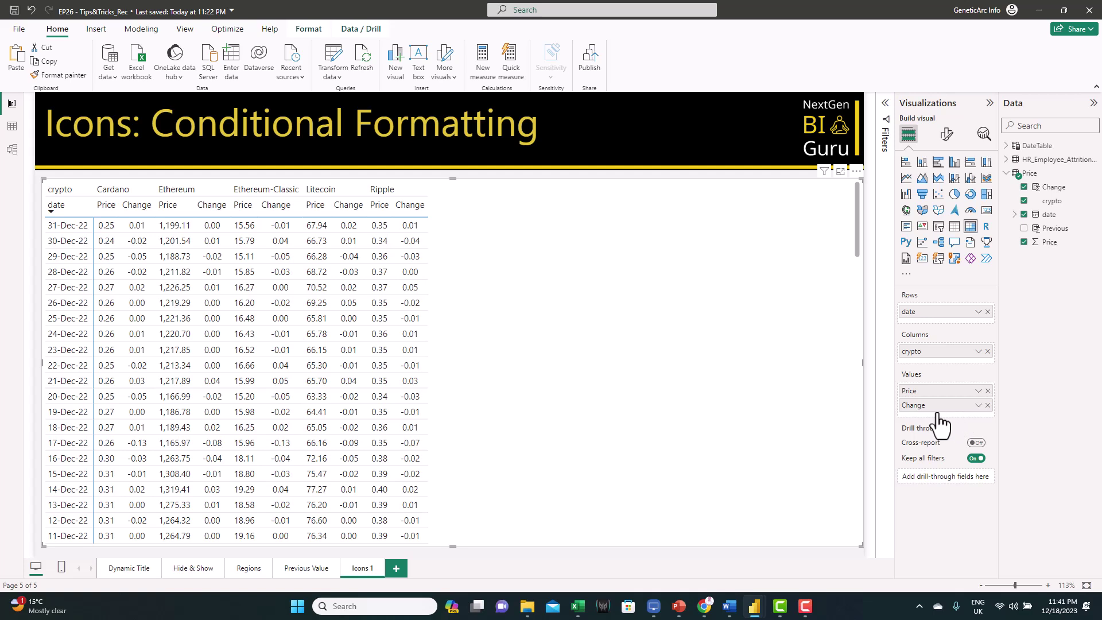
{"action": "left_click", "coordinate": [978, 407]}
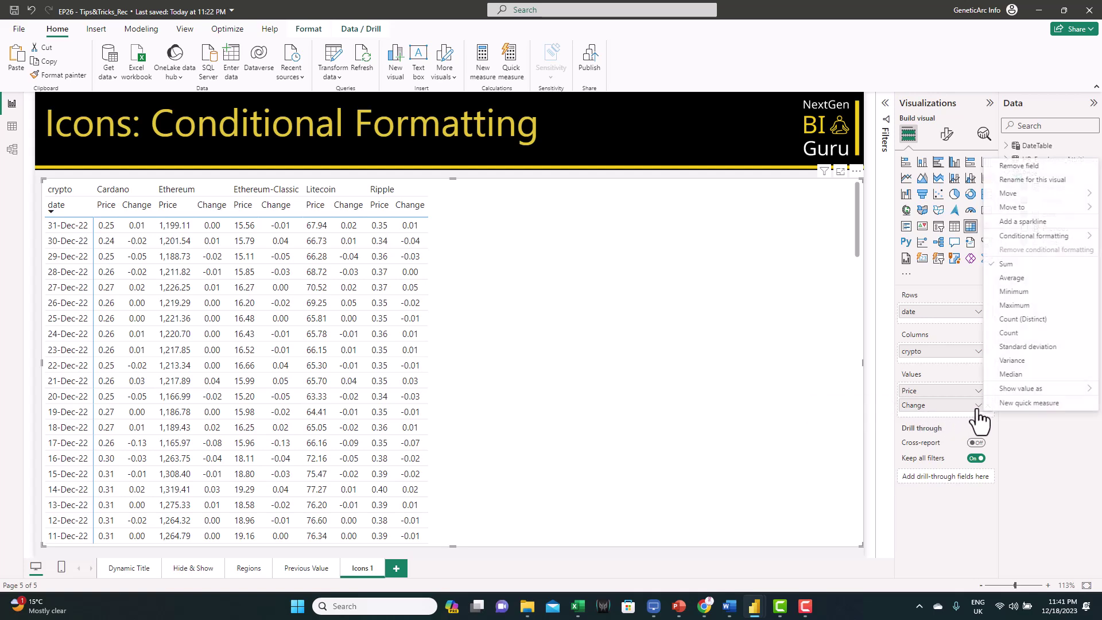
{"action": "mouse_move", "coordinate": [1044, 241]}
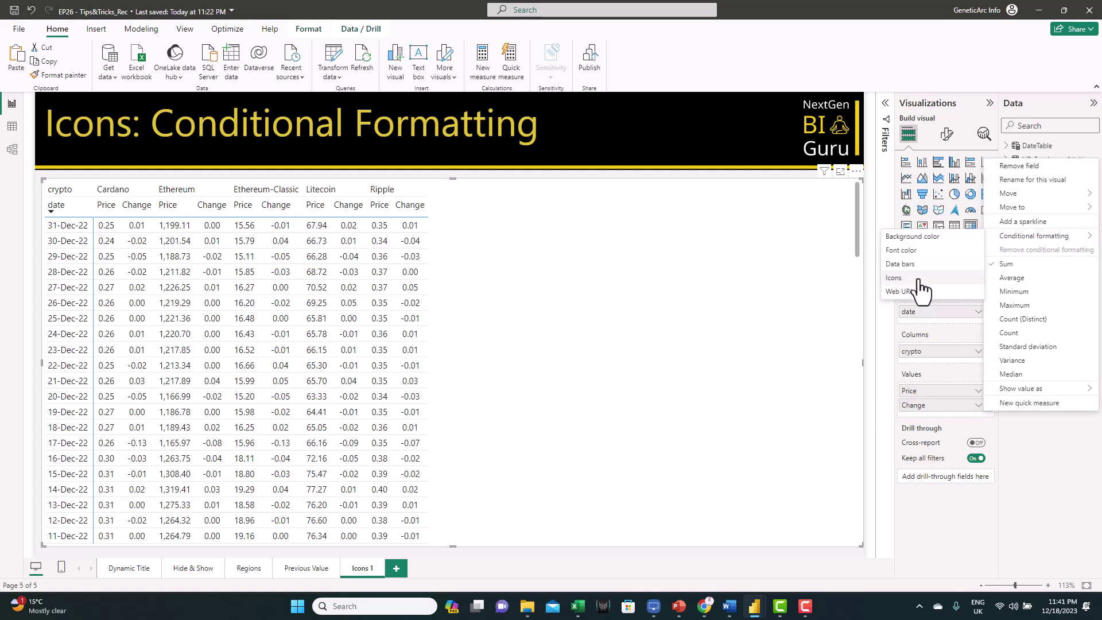
{"action": "left_click", "coordinate": [935, 491]}
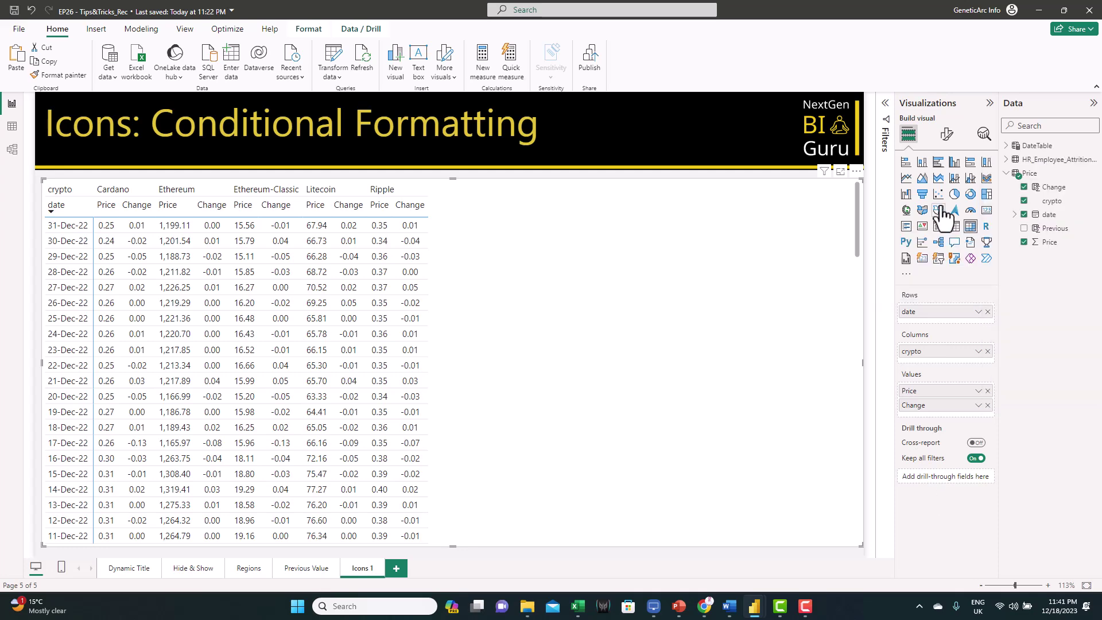
Turn on icons for the Change series in the crypto matrix's cell elements
{"action": "left_click", "coordinate": [947, 138]}
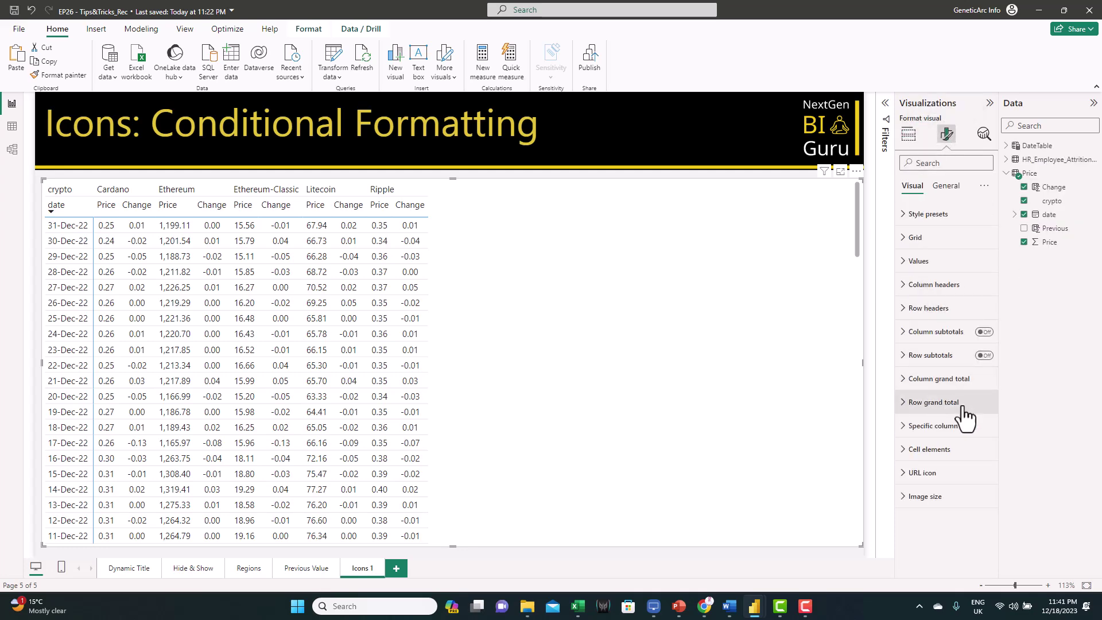
{"action": "left_click", "coordinate": [928, 449]}
{"action": "scroll", "coordinate": [936, 451], "scroll_direction": "down", "scroll_amount": 3}
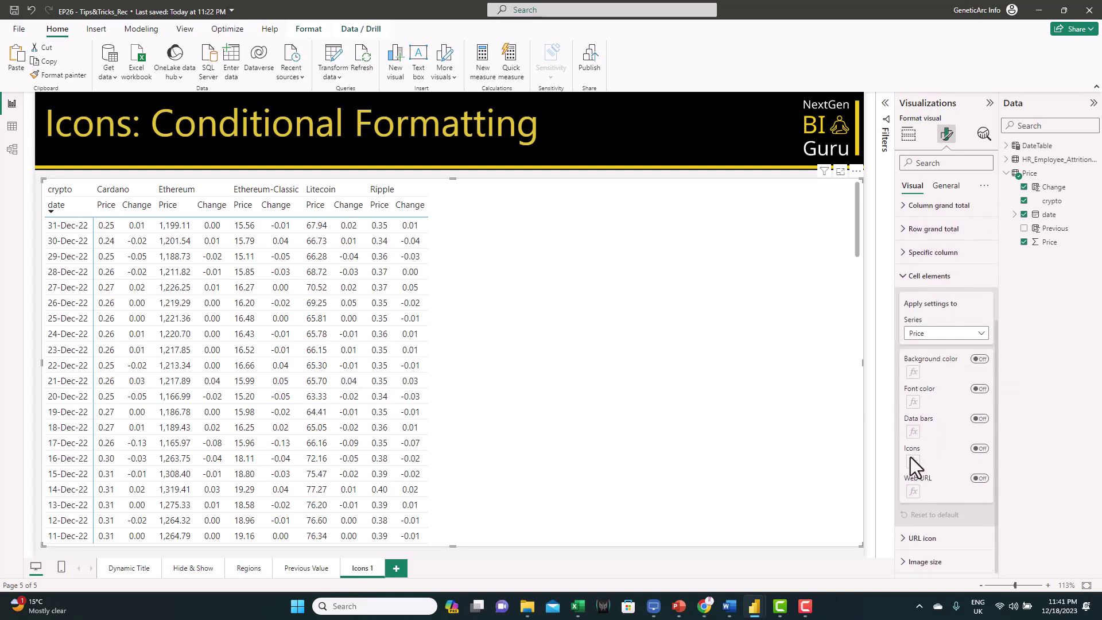
{"action": "left_click", "coordinate": [946, 334]}
{"action": "left_click", "coordinate": [937, 362]}
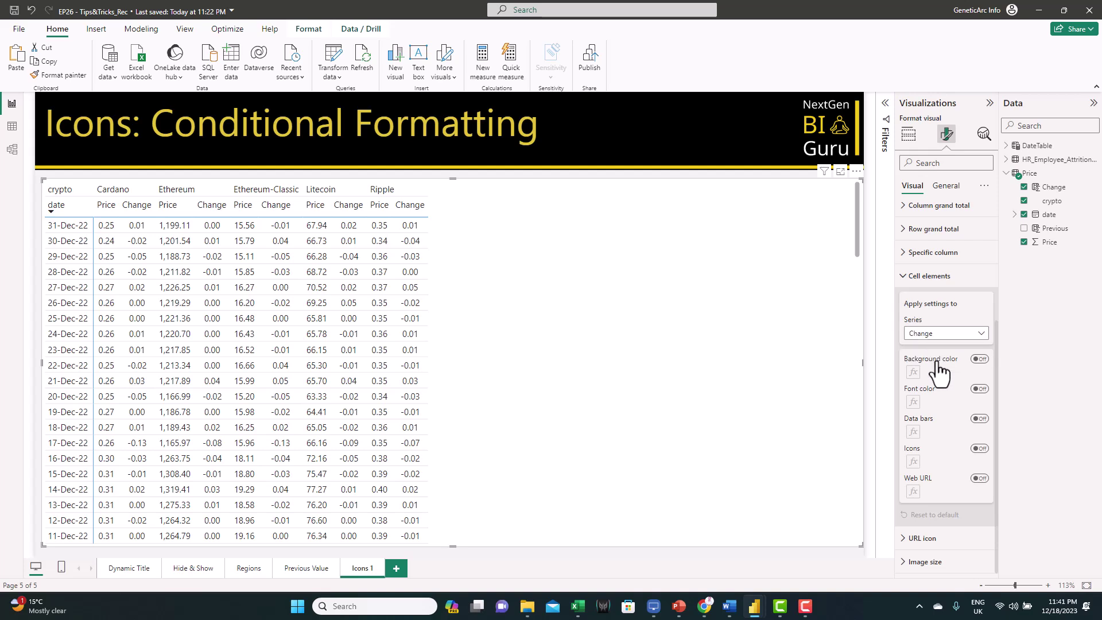
{"action": "left_click", "coordinate": [978, 448]}
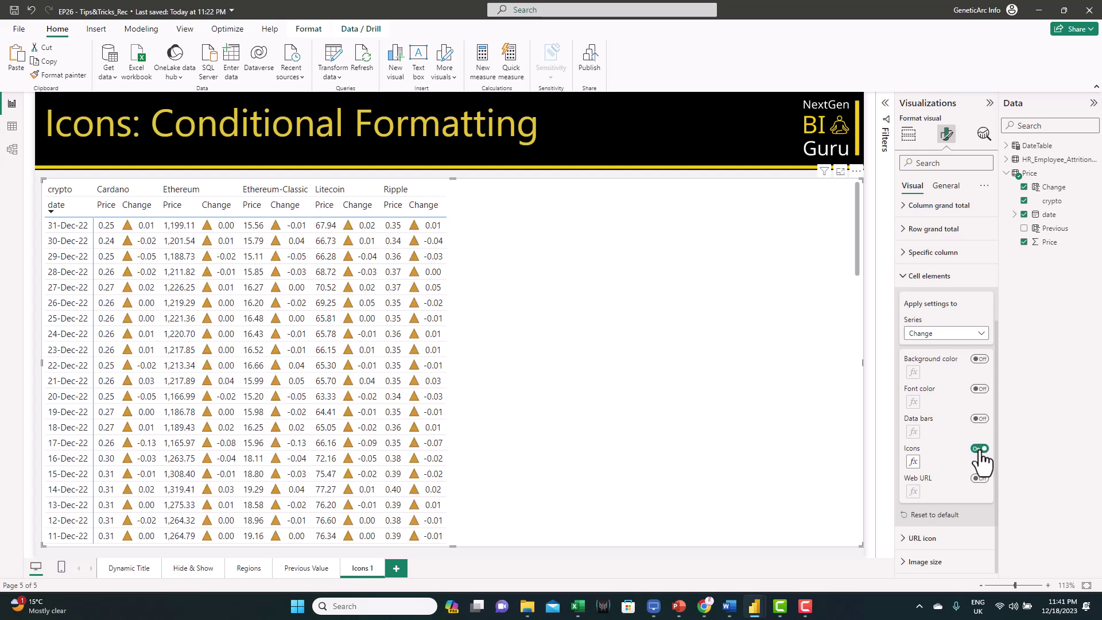
In the Change icon rules, give the first rule a large negative Number as lower bound, an upper limit below 0, and a red down arrow
{"action": "left_click", "coordinate": [913, 461]}
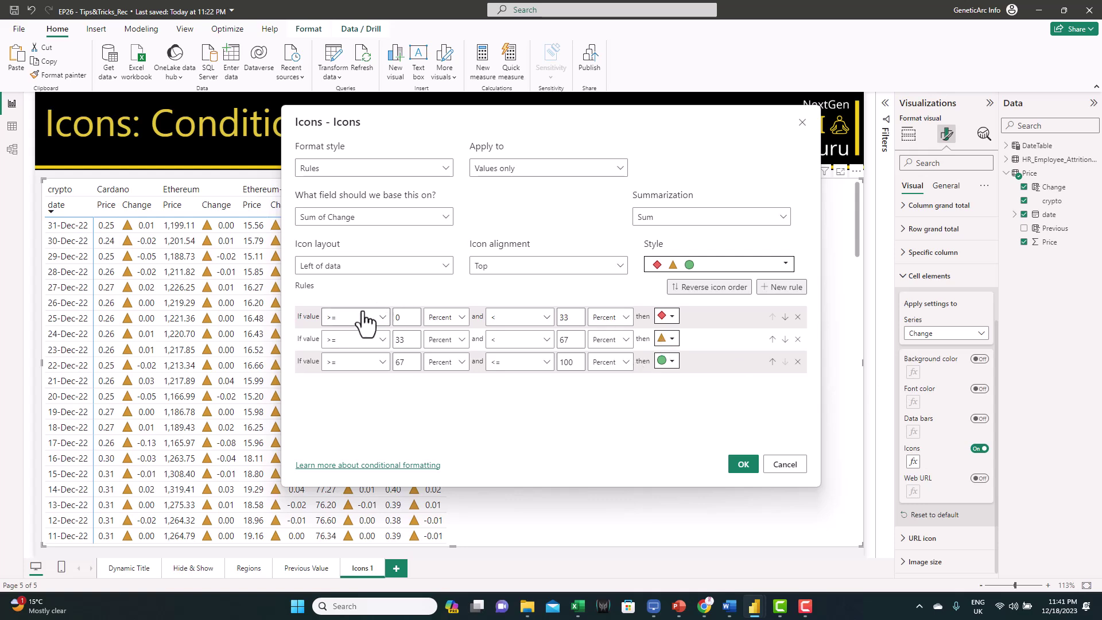
{"action": "double_click", "coordinate": [398, 317]}
{"action": "type", "text": "-1"}
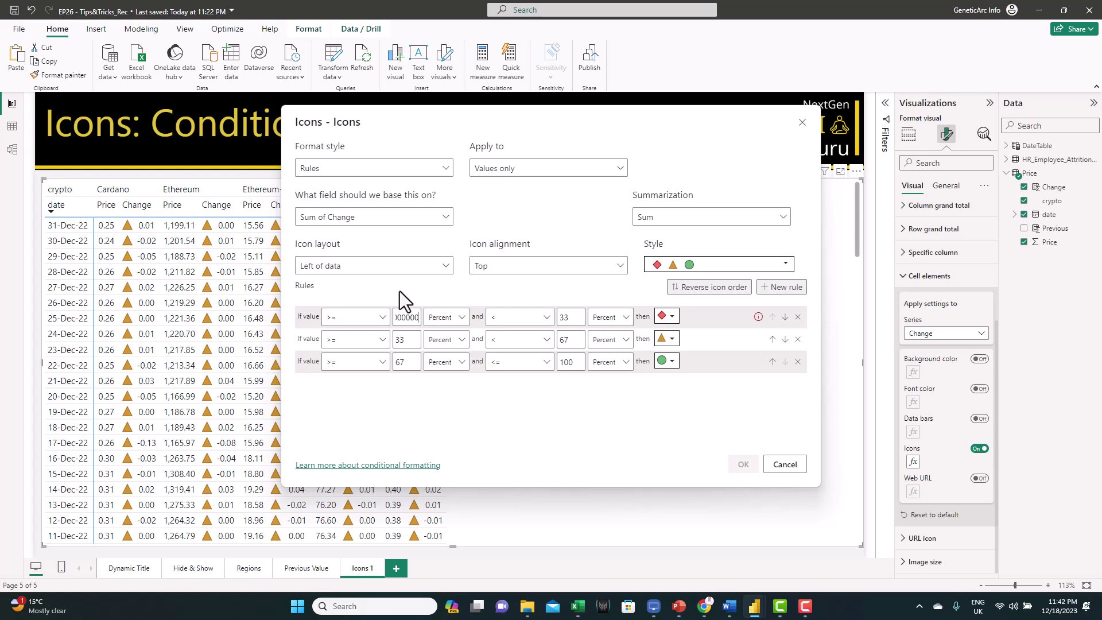
{"action": "left_click", "coordinate": [445, 317]}
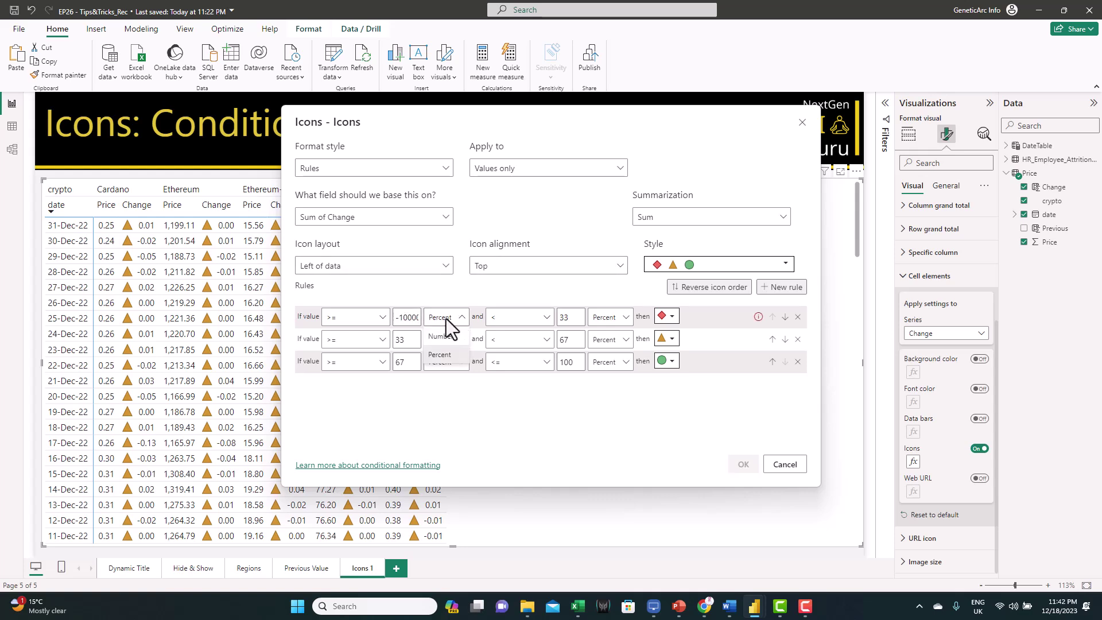
{"action": "left_click", "coordinate": [442, 336]}
{"action": "double_click", "coordinate": [565, 317]}
{"action": "type", "text": "0"}
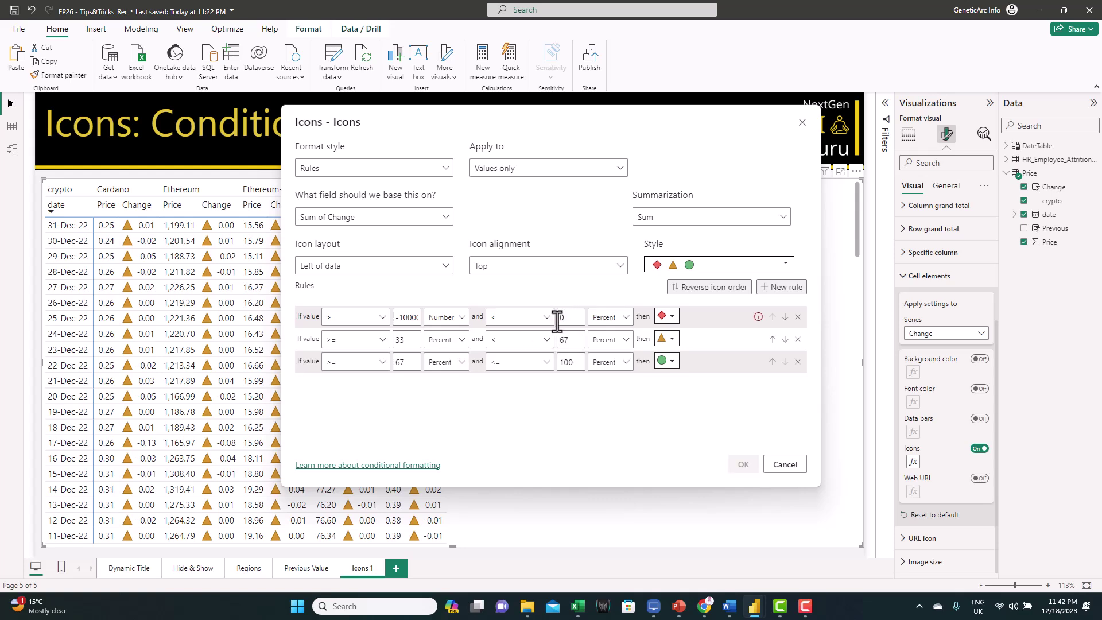
{"action": "left_click", "coordinate": [669, 317]}
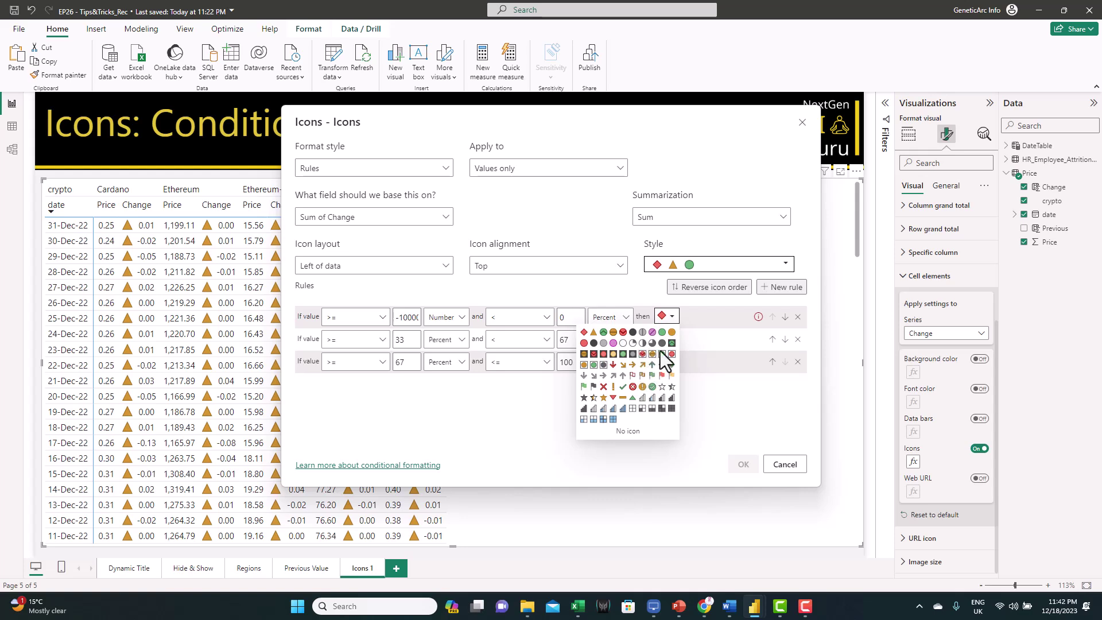
{"action": "left_click", "coordinate": [613, 365]}
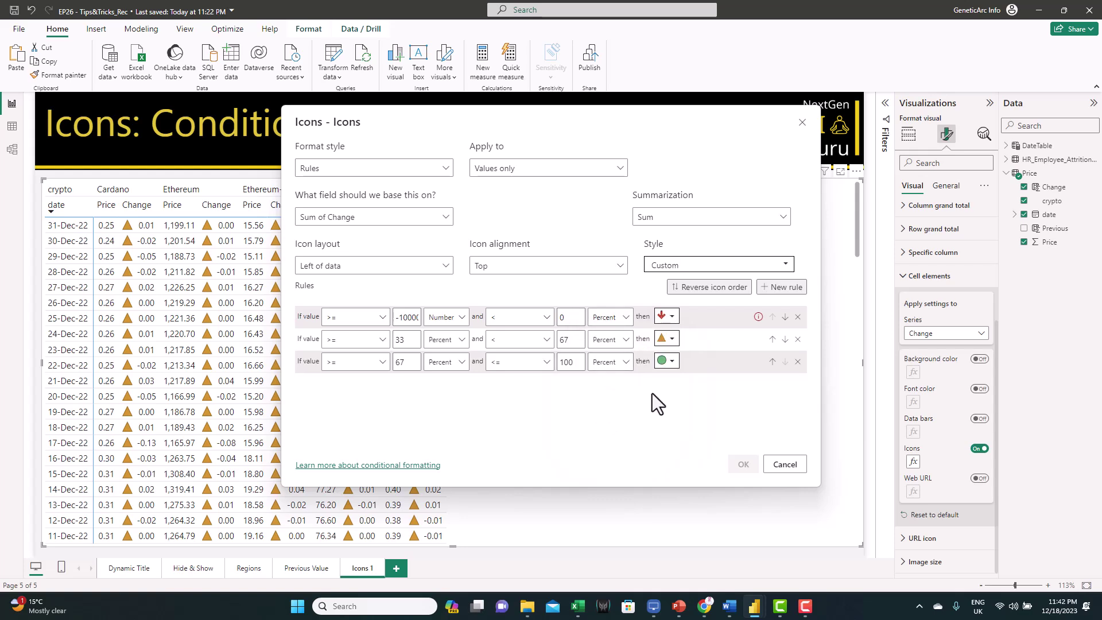
Set the second icon rule to values equal to the Number 0 with a yellow right arrow
{"action": "left_click", "coordinate": [348, 347]}
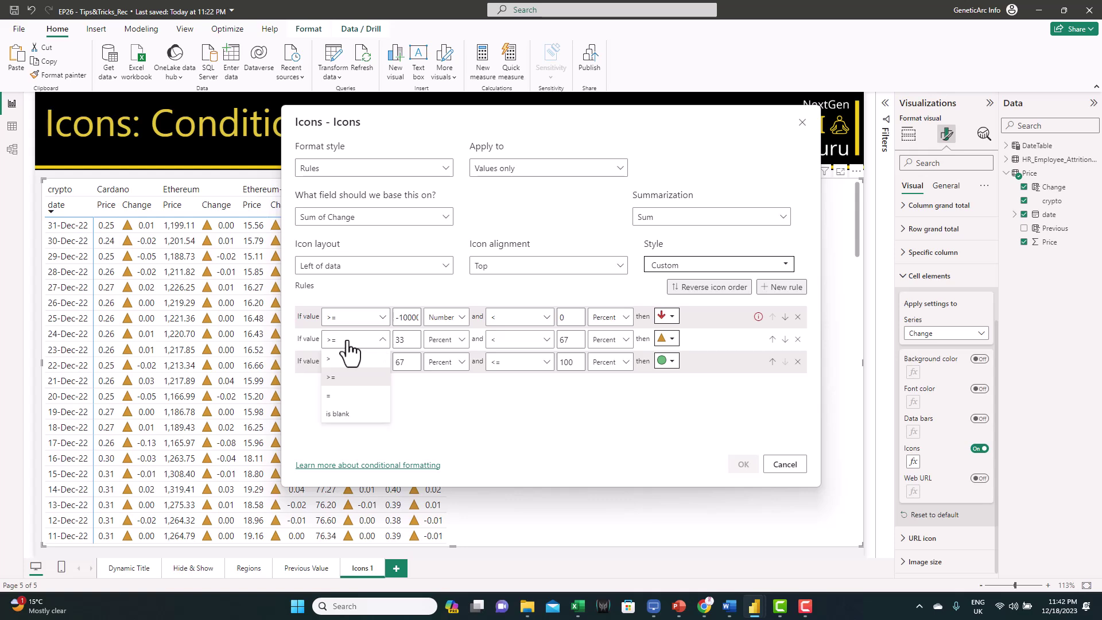
{"action": "left_click", "coordinate": [345, 396]}
{"action": "double_click", "coordinate": [398, 340]}
{"action": "type", "text": "0"}
{"action": "left_click", "coordinate": [457, 339]}
{"action": "left_click", "coordinate": [447, 363]}
{"action": "left_click", "coordinate": [668, 340]}
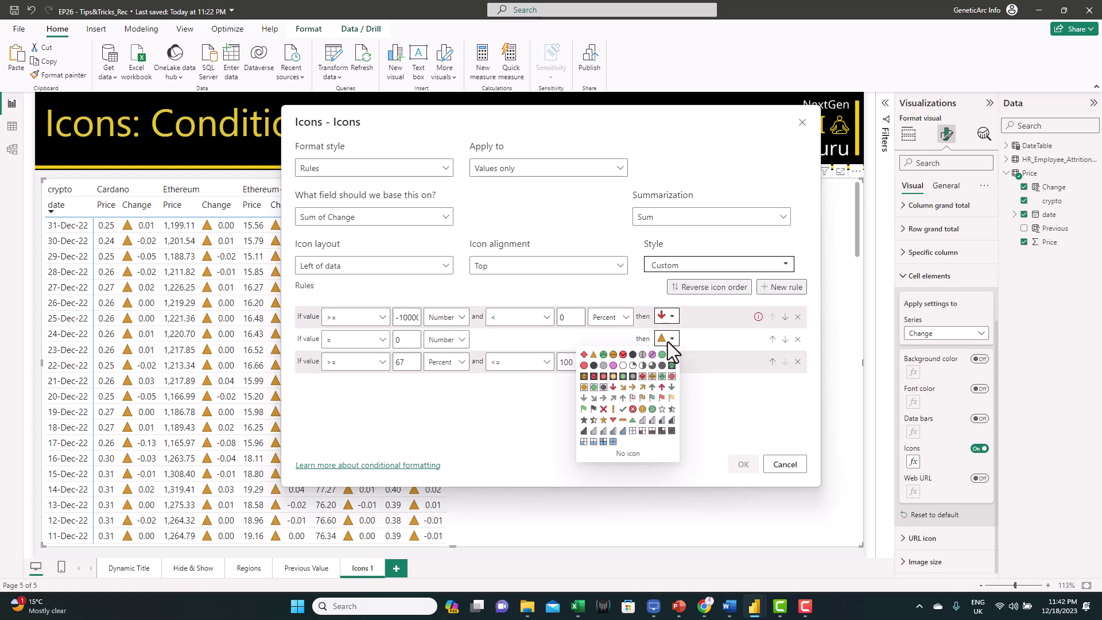
{"action": "left_click", "coordinate": [633, 388]}
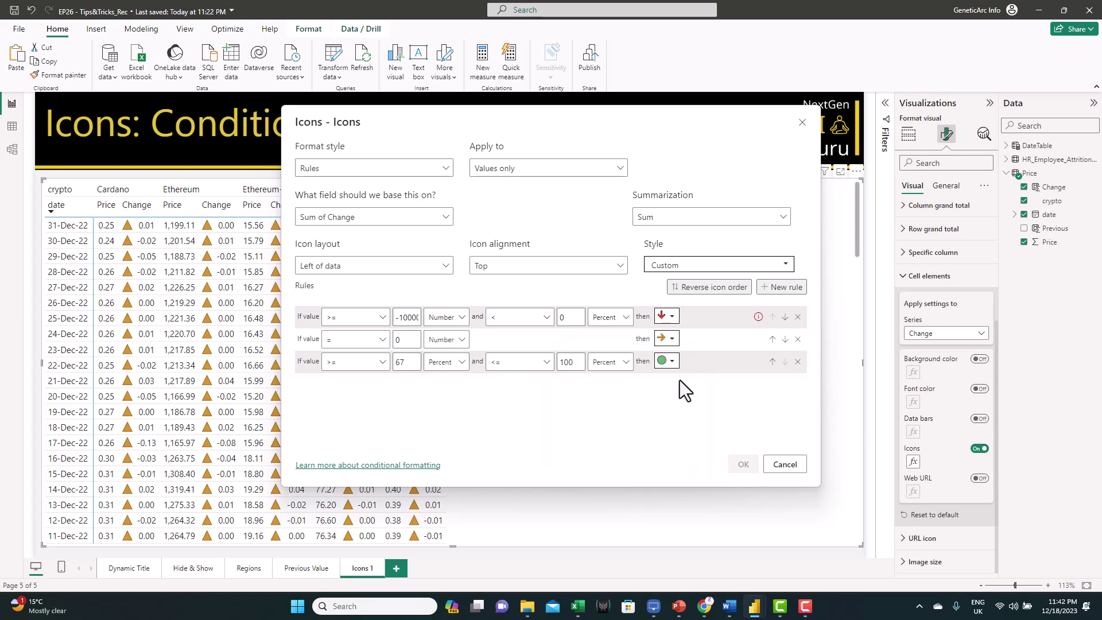
Set the third icon rule to values above 0 up to a large positive Number, with a green up arrow
{"action": "left_click", "coordinate": [356, 364]}
{"action": "left_click", "coordinate": [354, 400]}
{"action": "double_click", "coordinate": [410, 362]}
{"action": "left_click", "coordinate": [431, 364]}
{"action": "left_click", "coordinate": [444, 390]}
{"action": "left_click", "coordinate": [518, 360]}
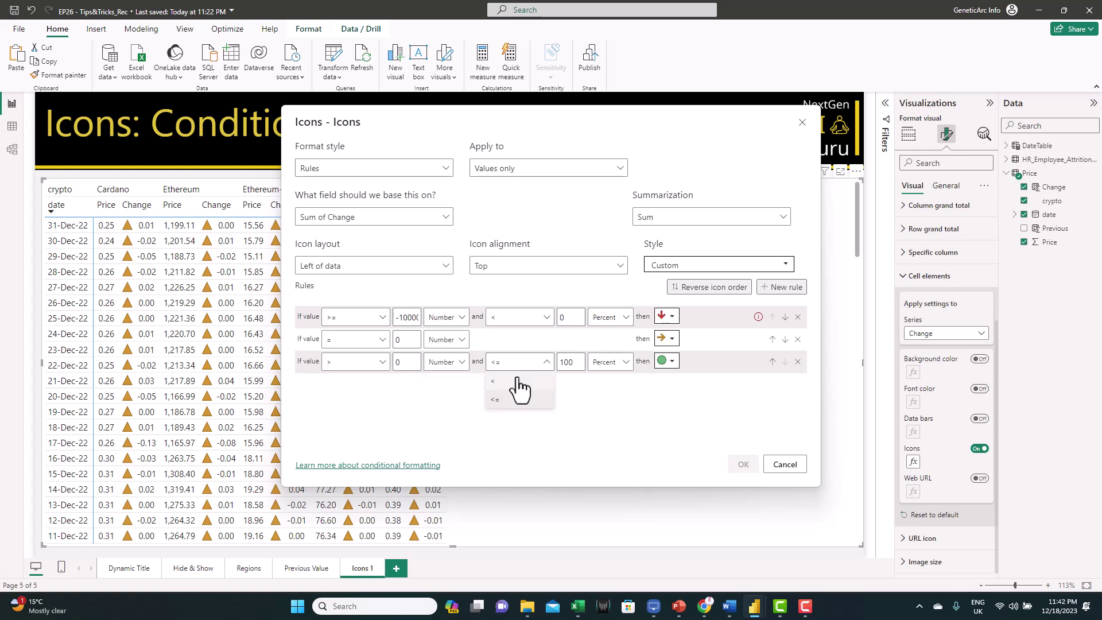
{"action": "left_click", "coordinate": [570, 364]}
{"action": "type", "text": "000"}
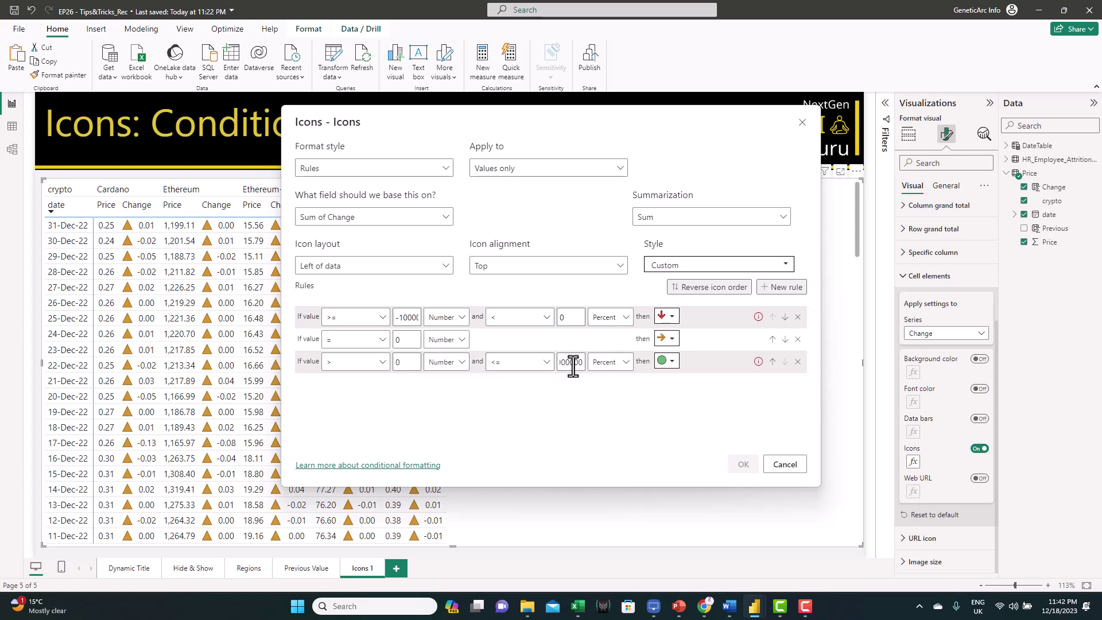
{"action": "left_click", "coordinate": [612, 364]}
{"action": "left_click", "coordinate": [668, 365]}
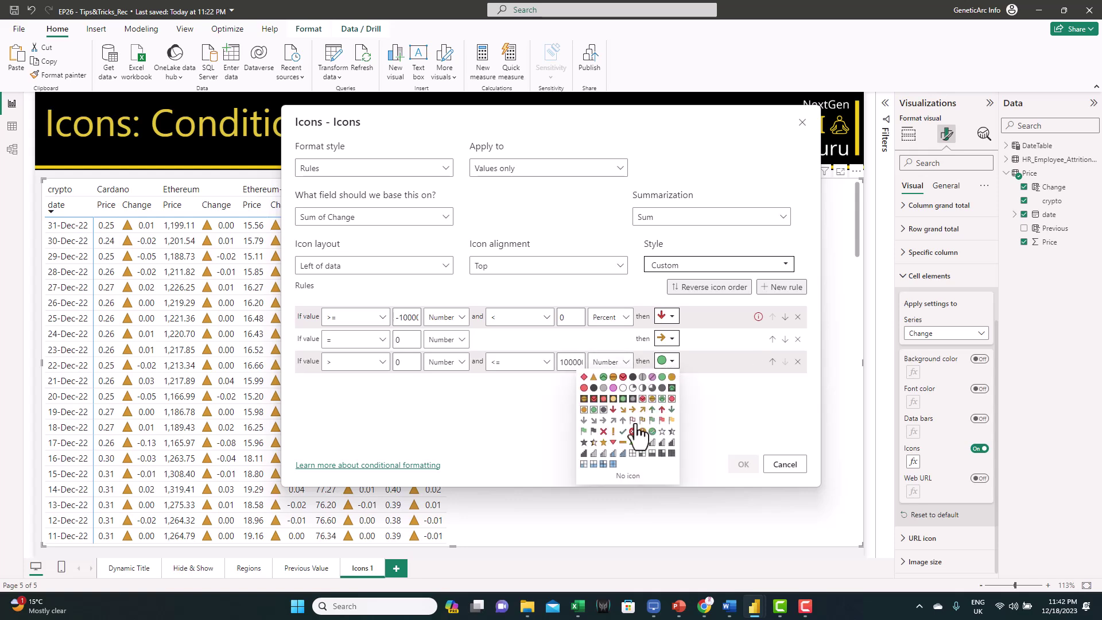
{"action": "left_click", "coordinate": [652, 409]}
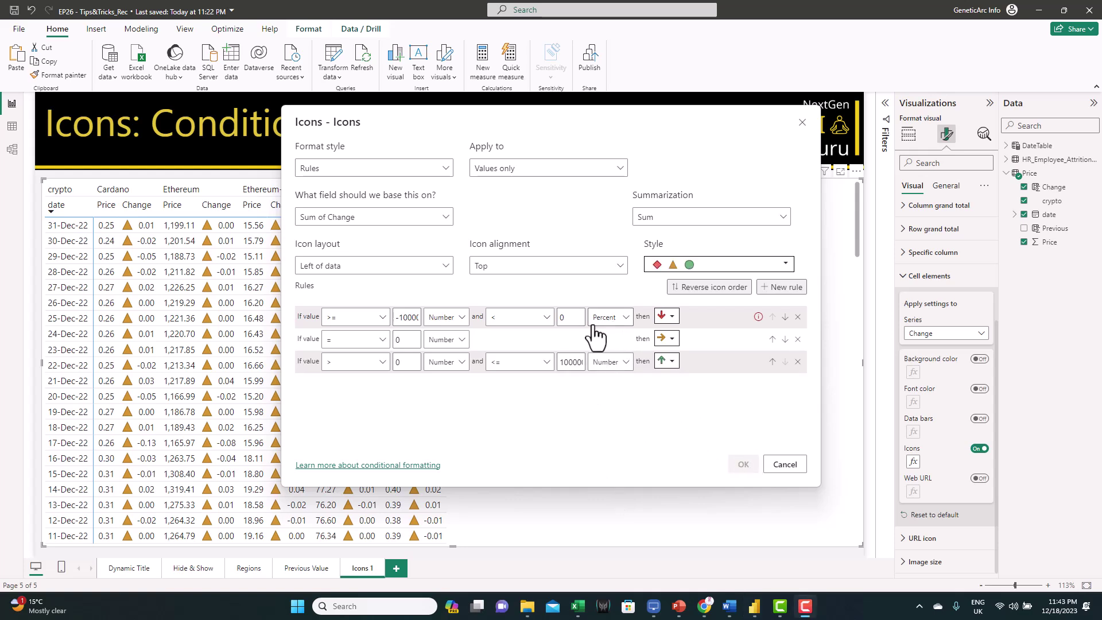
Change the first rule's upper limit type to Number and apply the icon rules to the matrix
{"action": "left_click", "coordinate": [609, 320]}
{"action": "left_click", "coordinate": [609, 337]}
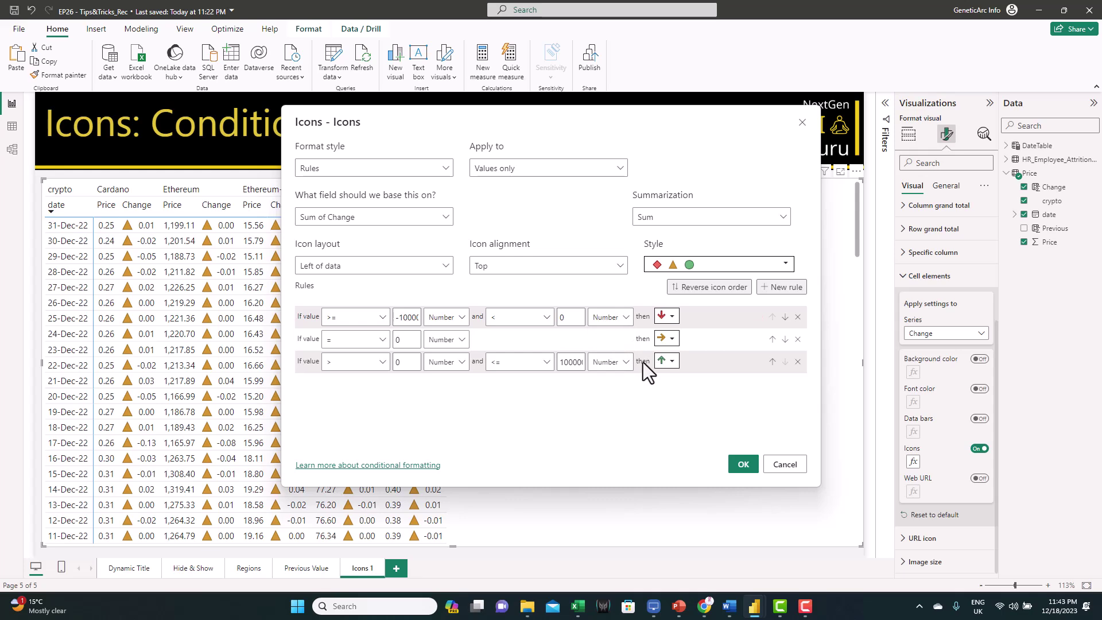
{"action": "left_click", "coordinate": [743, 465]}
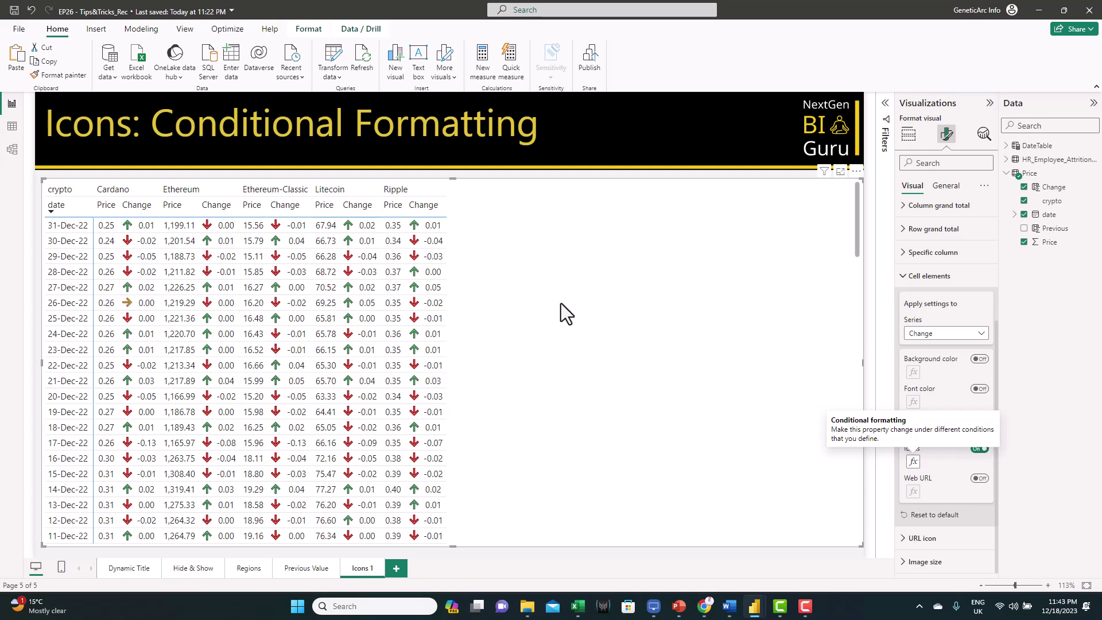
Reopen the Change icon rules and view the icons offered for the first rule
{"action": "left_click", "coordinate": [913, 462]}
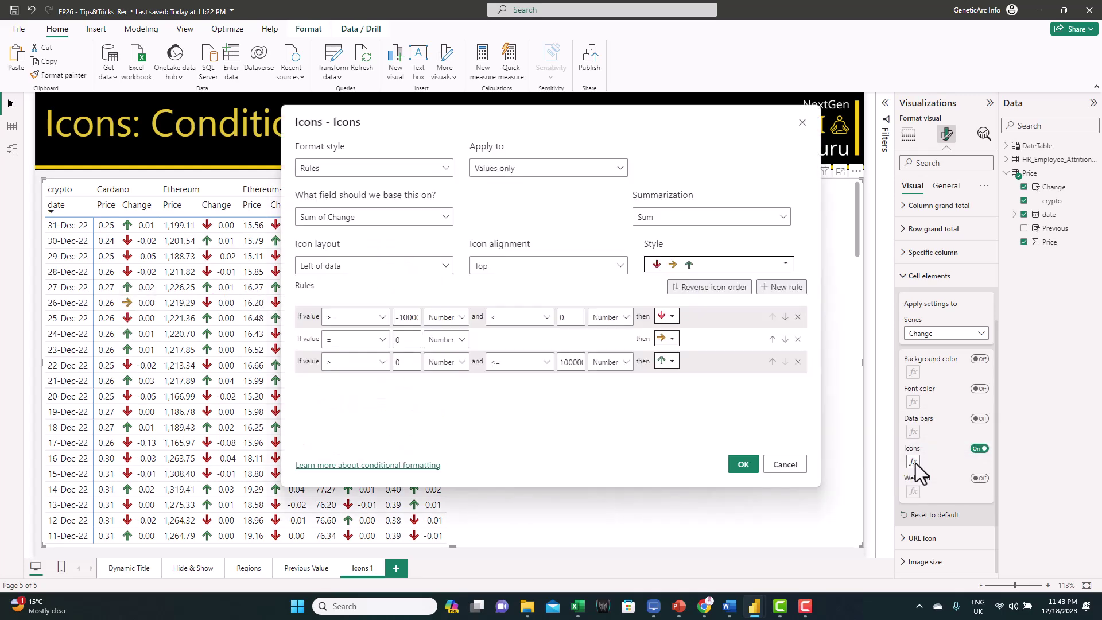
{"action": "left_click", "coordinate": [668, 317]}
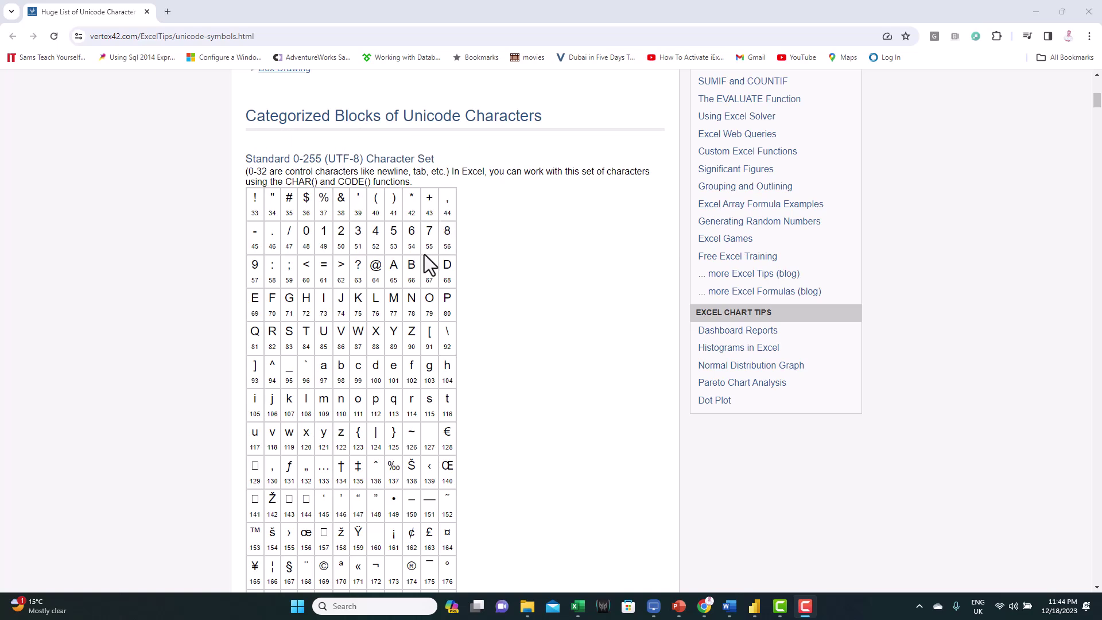
In Chrome, examine the vertex42.com Unicode list from the standard character codes down through the Misc Symbols and Pictographs block
{"action": "double_click", "coordinate": [374, 213]}
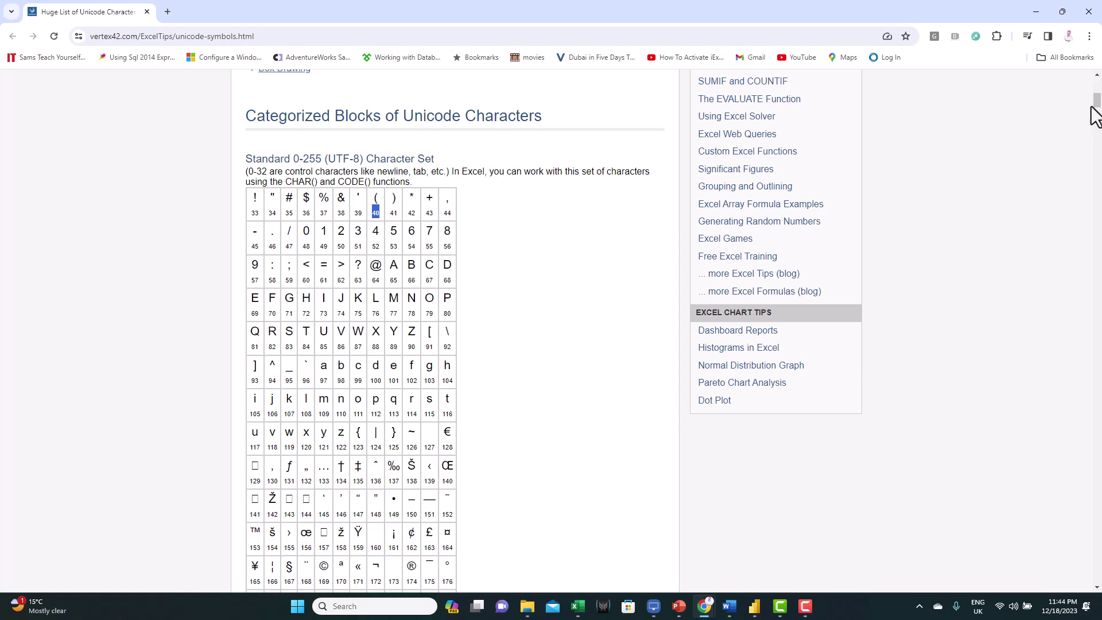
{"action": "left_click_drag", "start_coordinate": [1095, 112], "coordinate": [1092, 492]}
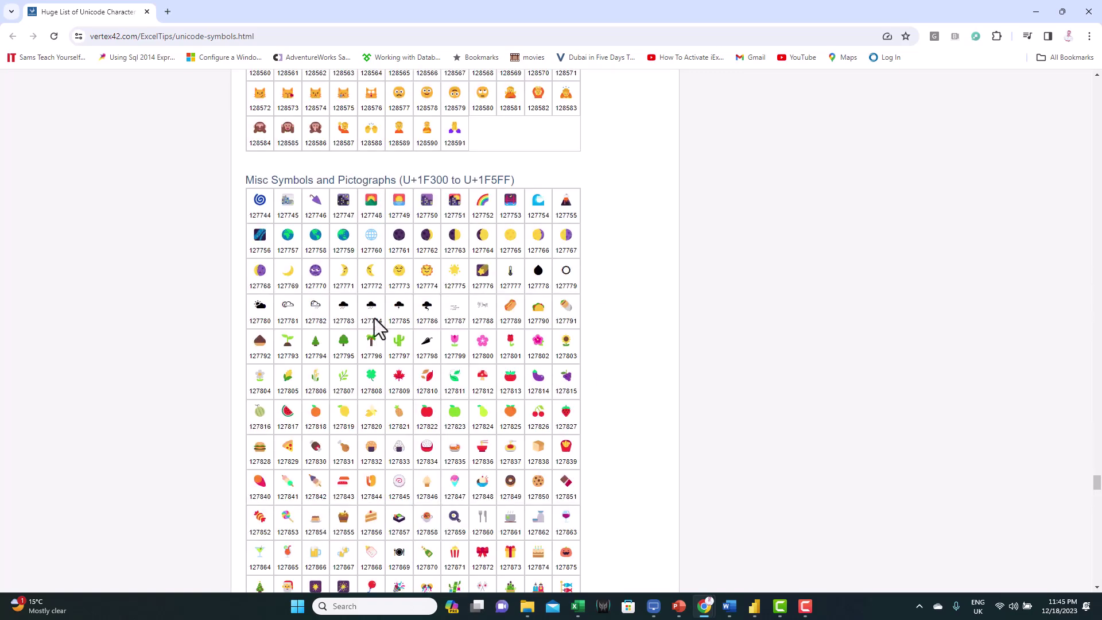
{"action": "scroll", "coordinate": [315, 373], "scroll_direction": "down", "scroll_amount": 6}
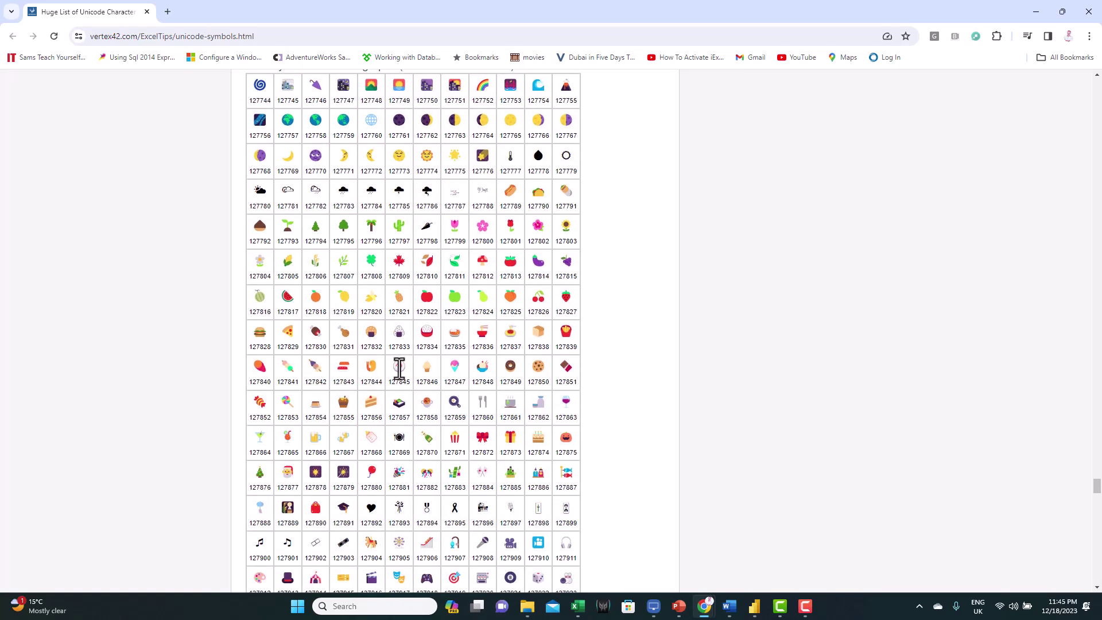
{"action": "scroll", "coordinate": [399, 370], "scroll_direction": "down", "scroll_amount": 17}
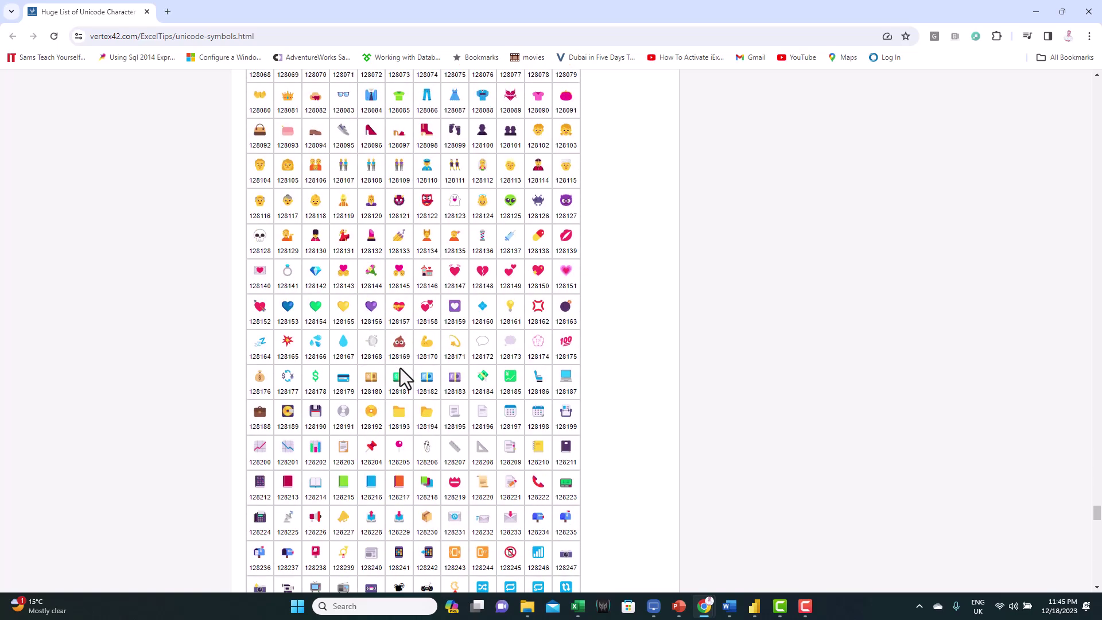
{"action": "scroll", "coordinate": [401, 367], "scroll_direction": "down", "scroll_amount": 3}
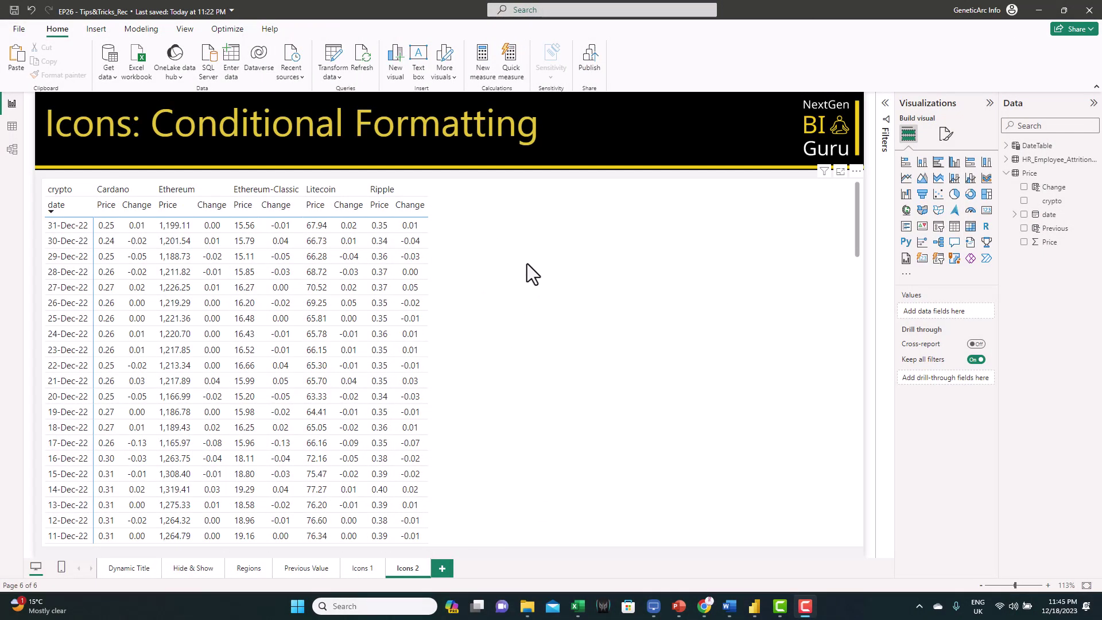
In Power BI, add Price table column Dir = if([Change]<0,UNICHAR("11167"),if([Change]=0,UNICHAR("11166"),UNICHAR("11165")))
{"action": "right_click", "coordinate": [1034, 178]}
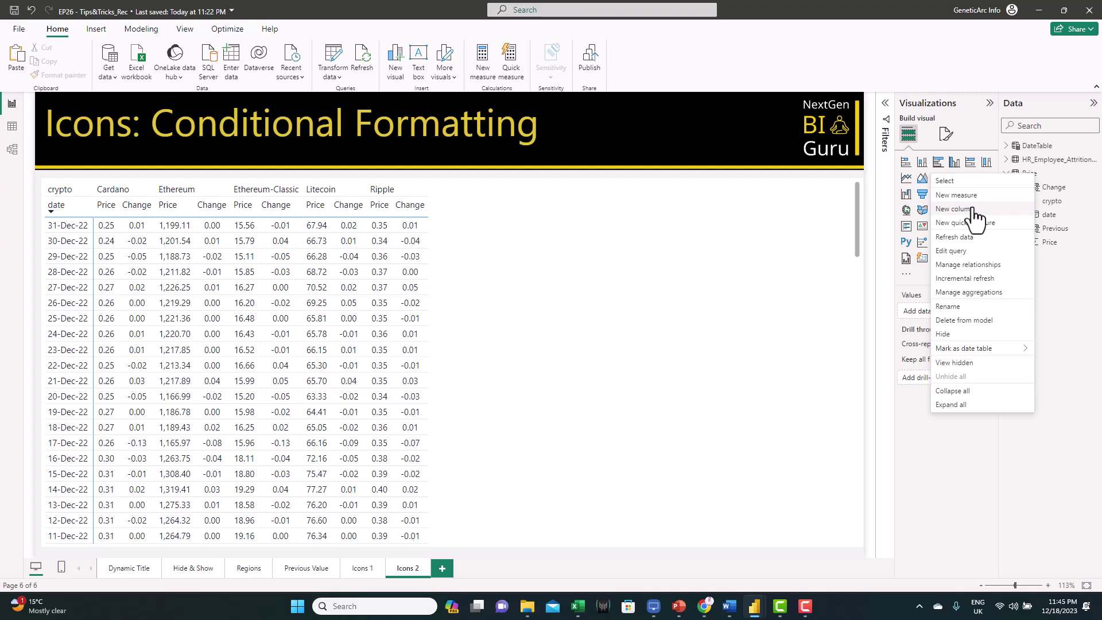
{"action": "left_click", "coordinate": [636, 228]}
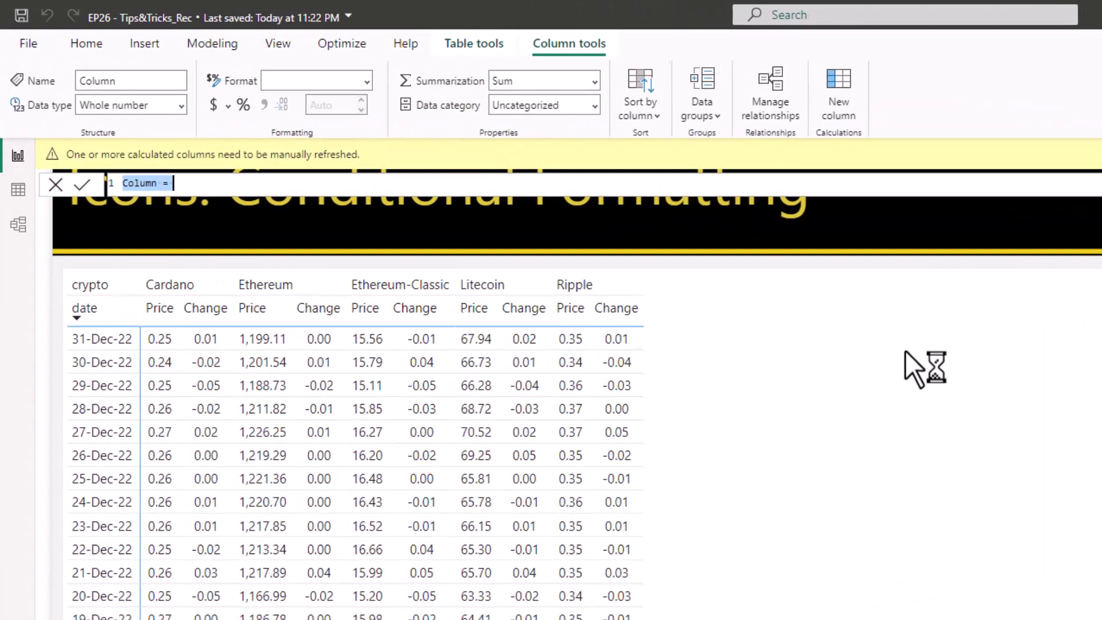
{"action": "key", "text": "ctrl+a"}
{"action": "type", "text": "Dir = if([Change]<0,UNICHAR(\"11167\"),if([Change]=0,UNICHAR(\"11166\"),UNICHAR(\"11165\")))"}
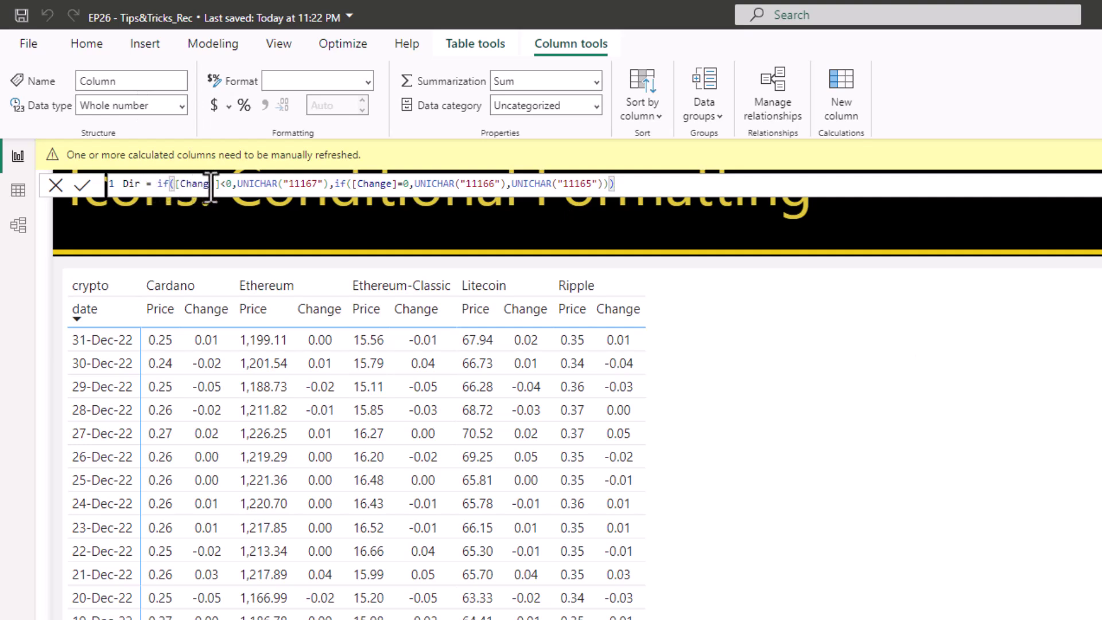
{"action": "left_click", "coordinate": [240, 184]}
{"action": "left_click_drag", "start_coordinate": [240, 184], "coordinate": [318, 185]}
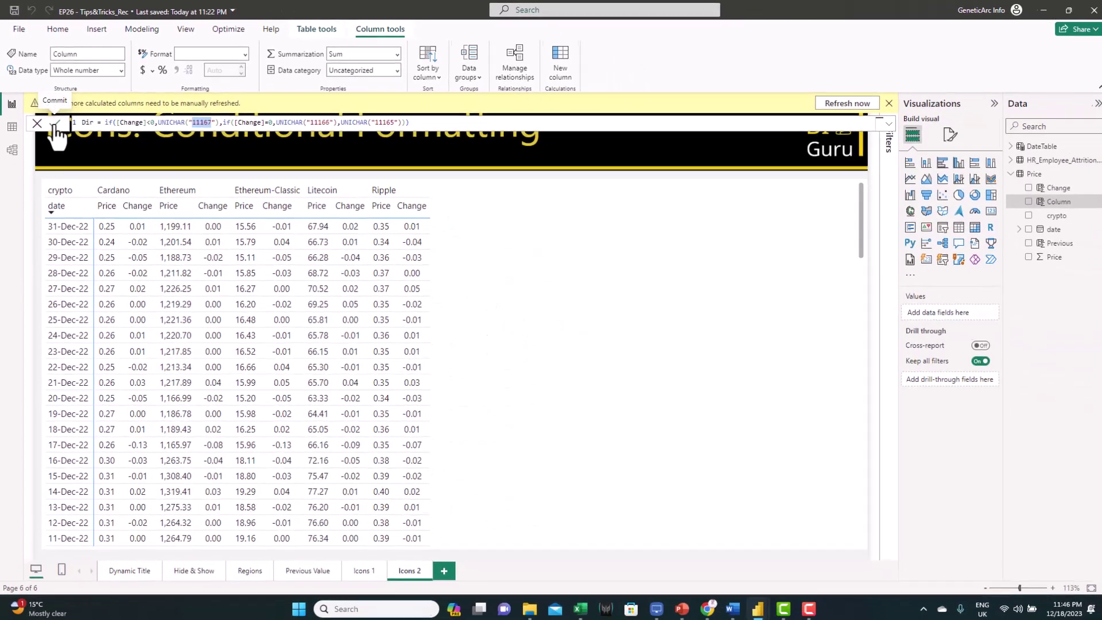
{"action": "left_click", "coordinate": [72, 162]}
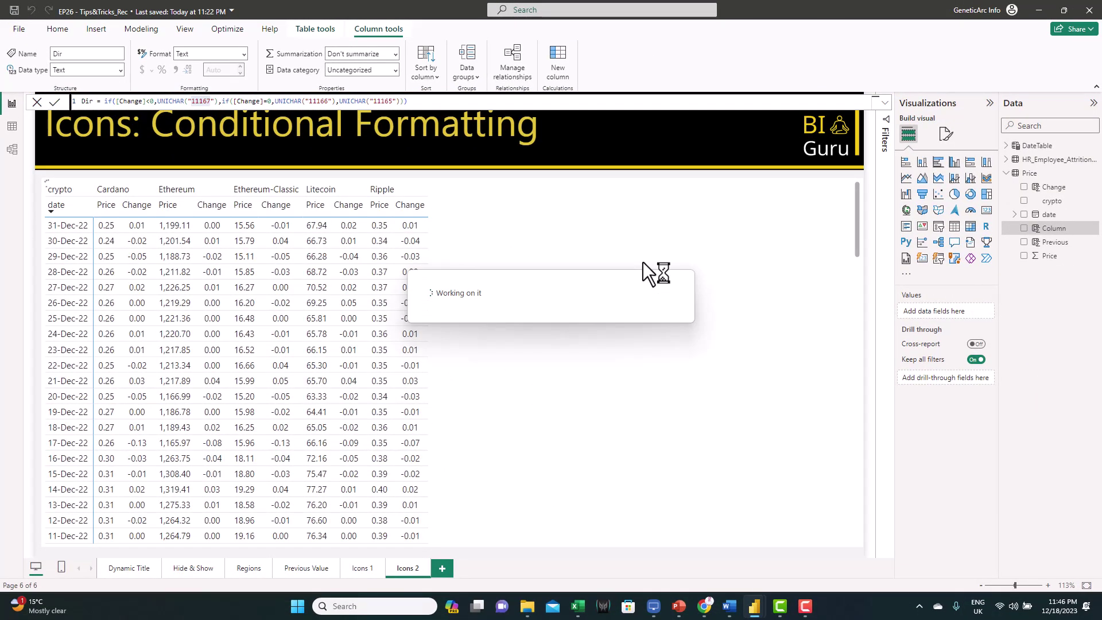
Add the Dir field to the matrix values below Change and rename it Dir for this visual
{"action": "left_click", "coordinate": [652, 263]}
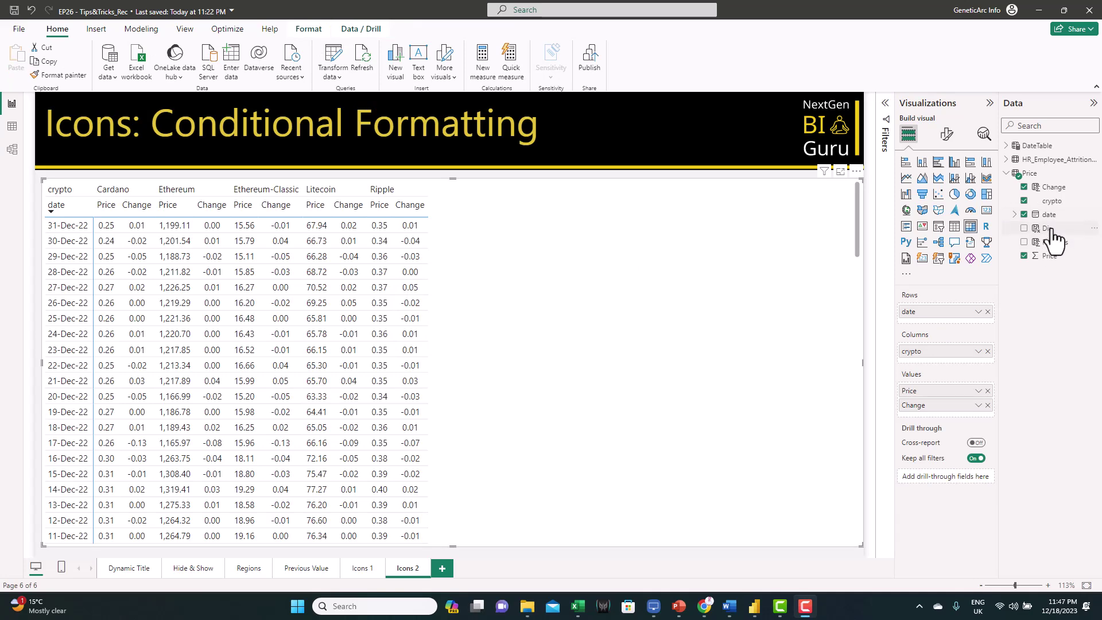
{"action": "left_click_drag", "start_coordinate": [1051, 230], "coordinate": [900, 424]}
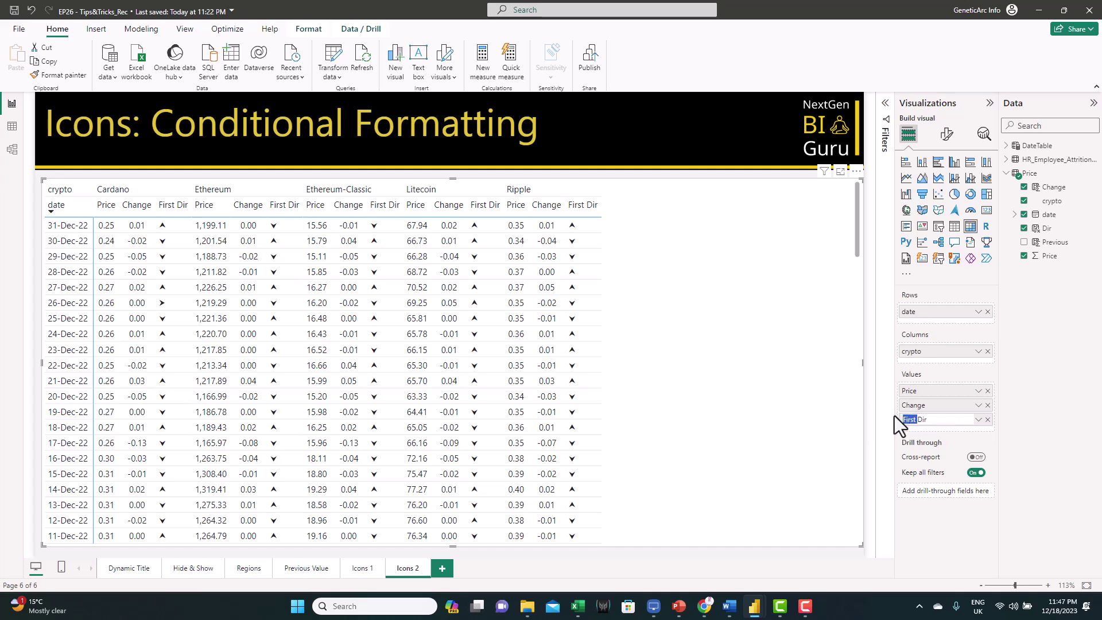
{"action": "key", "text": "Return"}
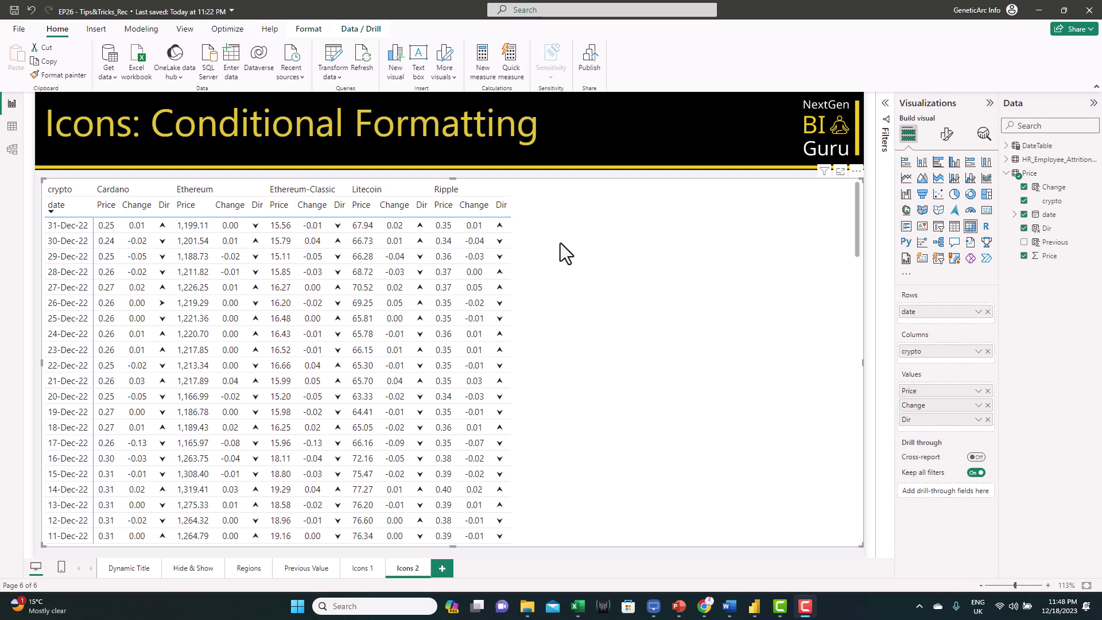
Start rule-based font color formatting for the matrix's Dir values, based on the Change field of the Price table
{"action": "left_click", "coordinate": [979, 421]}
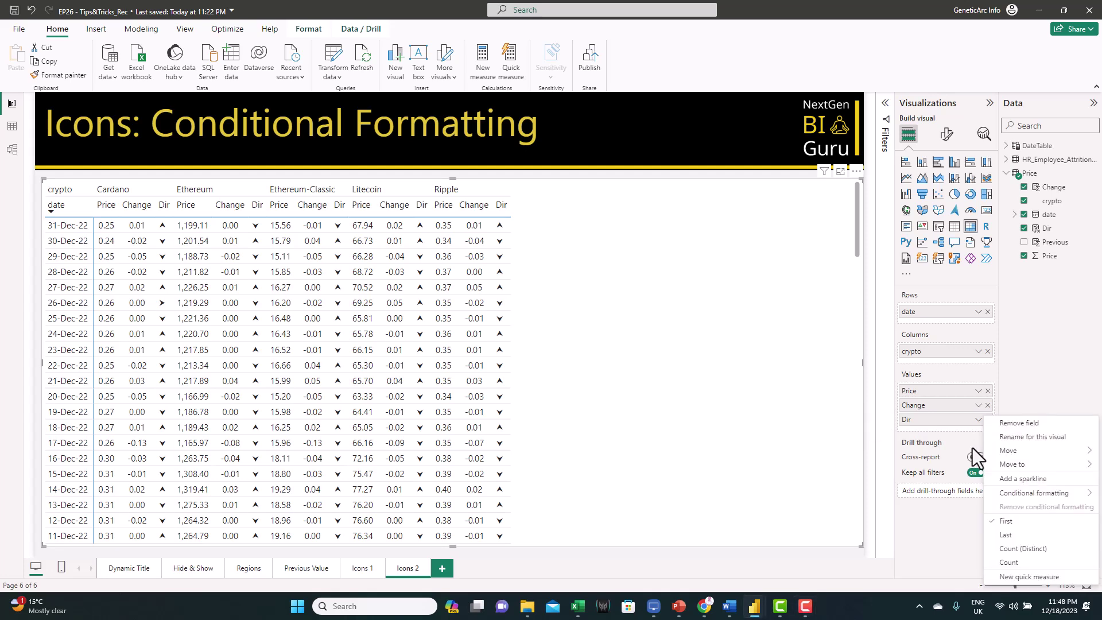
{"action": "mouse_move", "coordinate": [1002, 497]}
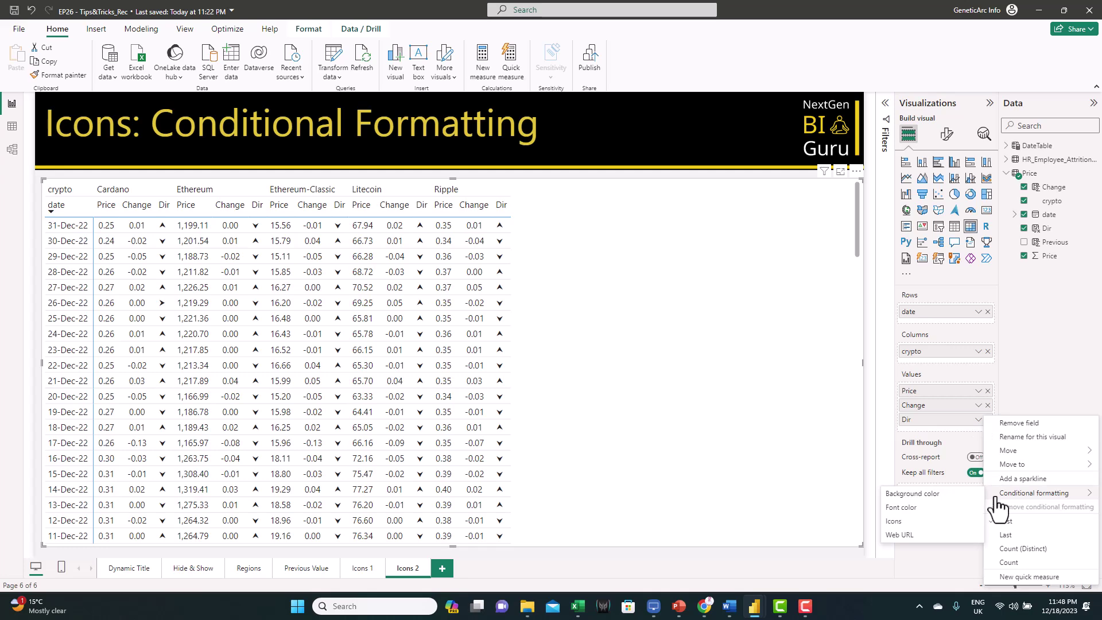
{"action": "left_click", "coordinate": [916, 511]}
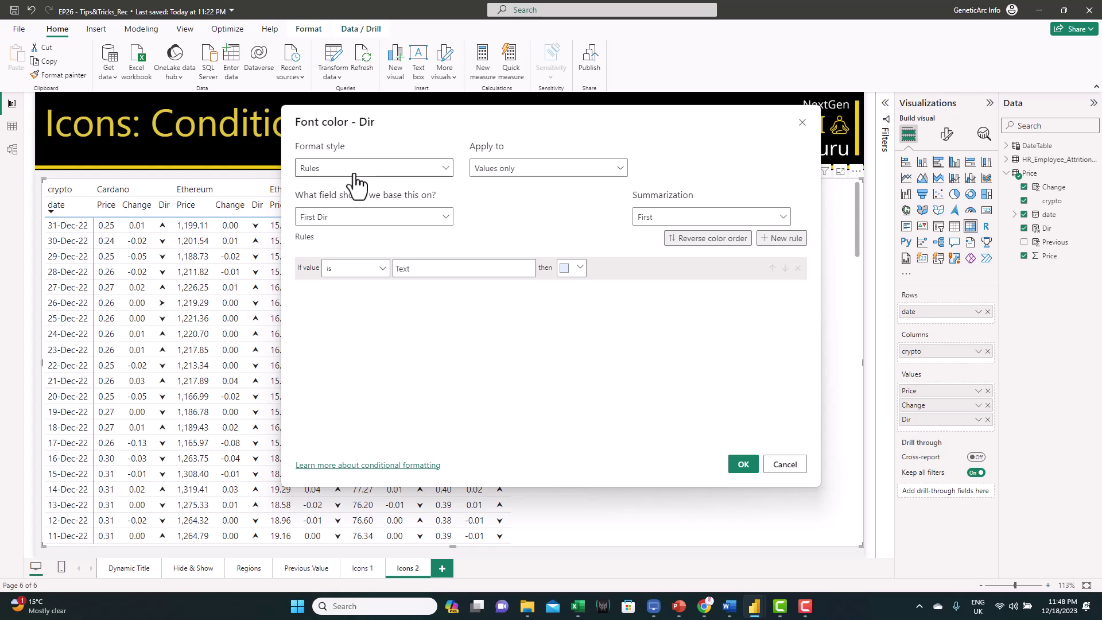
{"action": "left_click", "coordinate": [360, 218]}
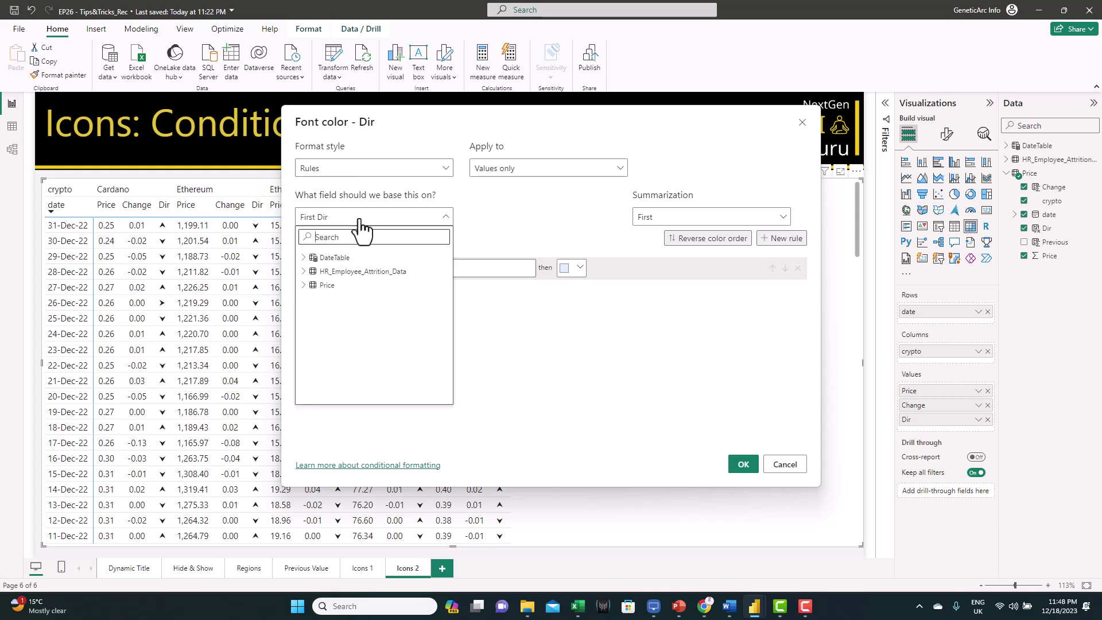
{"action": "left_click", "coordinate": [303, 286]}
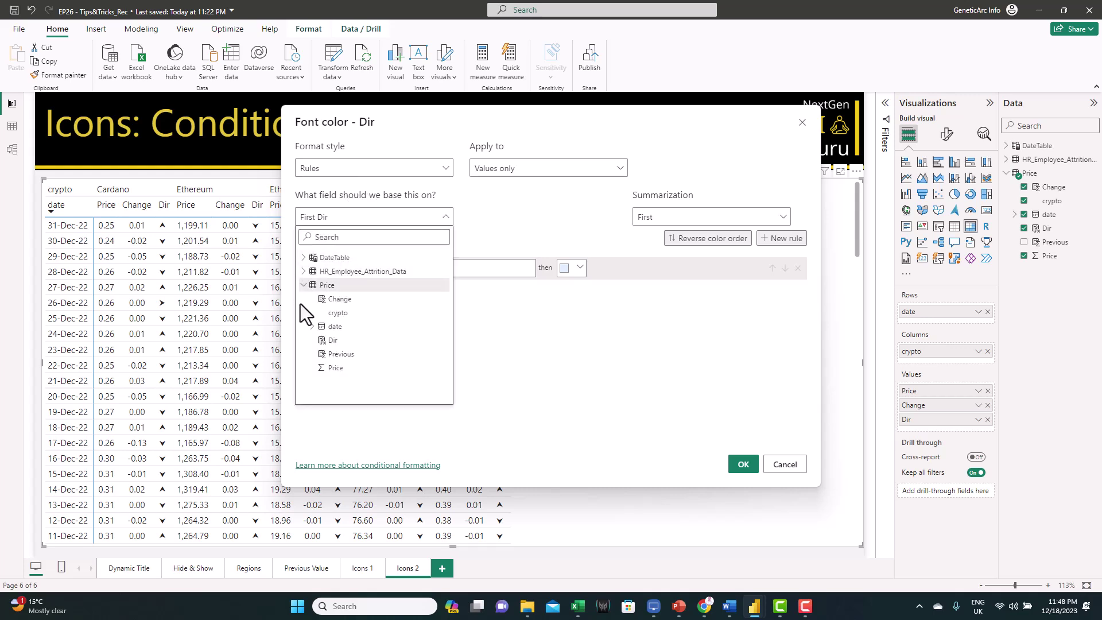
{"action": "left_click", "coordinate": [342, 299]}
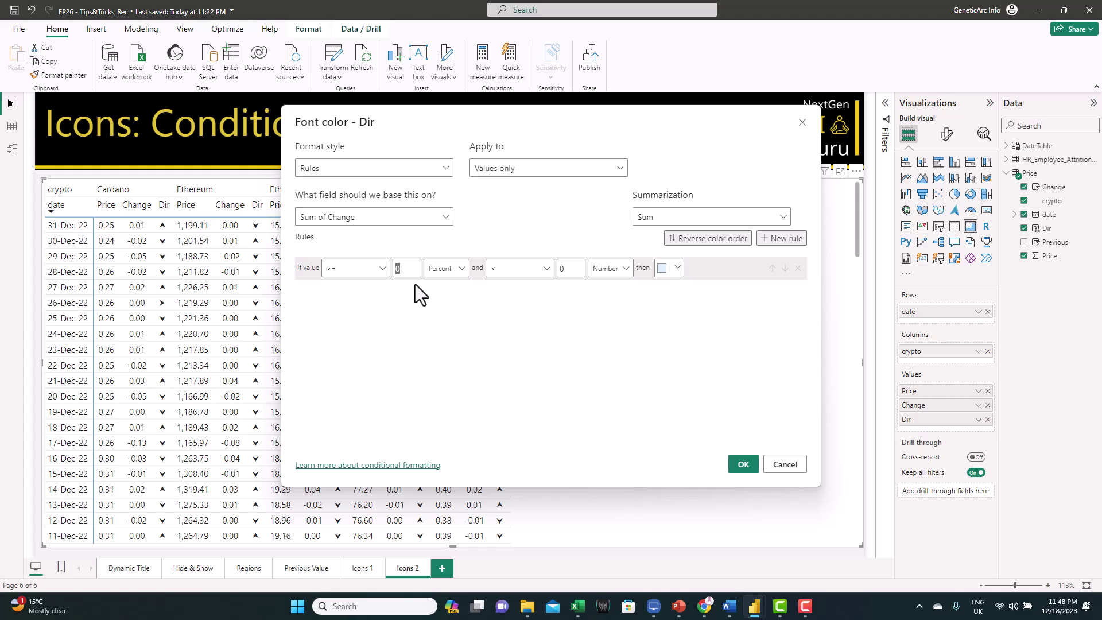
Set the first font color rule from a large negative Number to below 0, with a custom orange-red
{"action": "type", "text": "-1"}
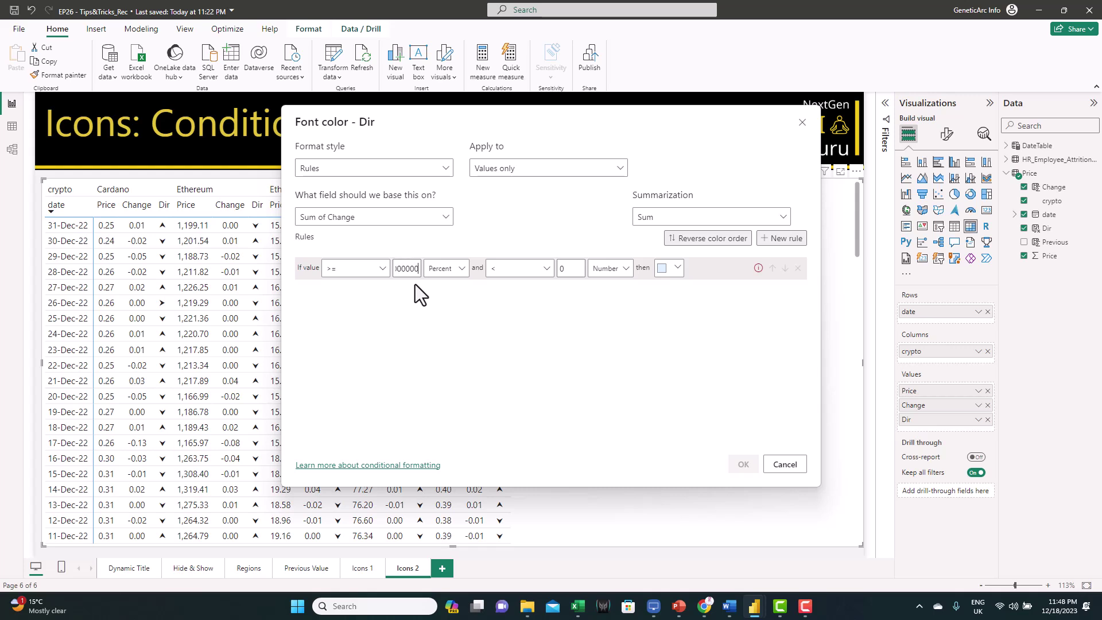
{"action": "left_click", "coordinate": [436, 268]}
{"action": "left_click", "coordinate": [442, 296]}
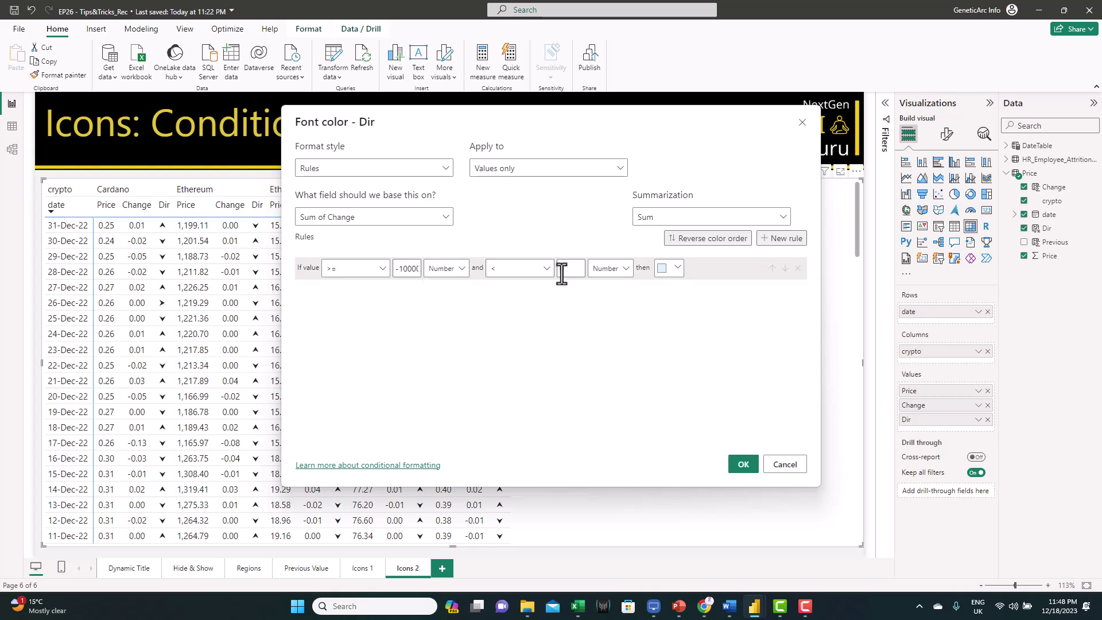
{"action": "left_click", "coordinate": [668, 271]}
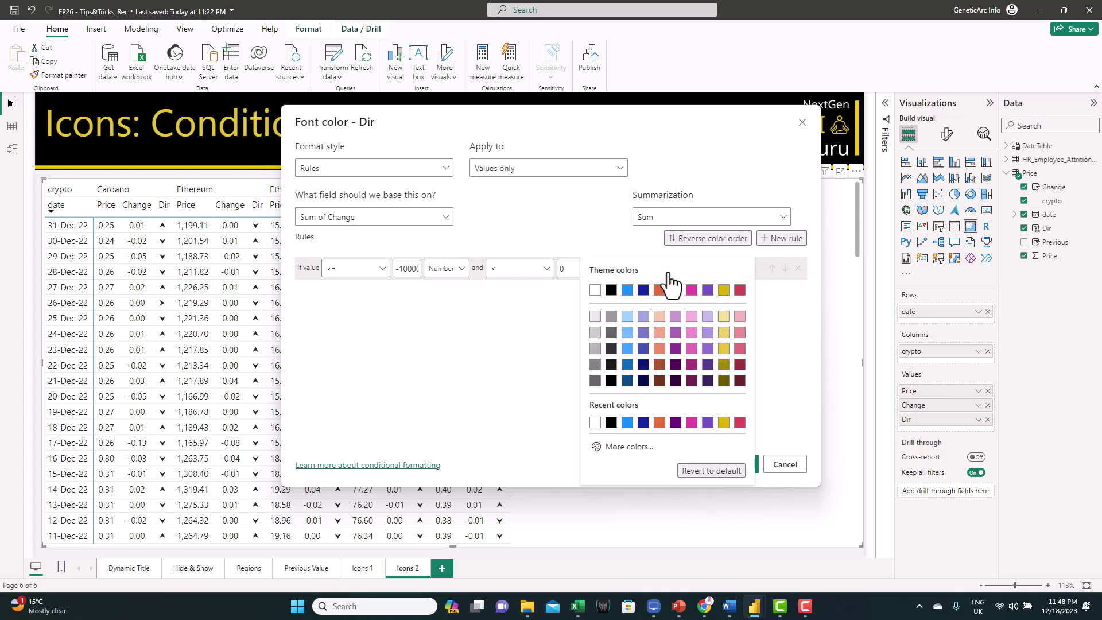
{"action": "left_click", "coordinate": [630, 447]}
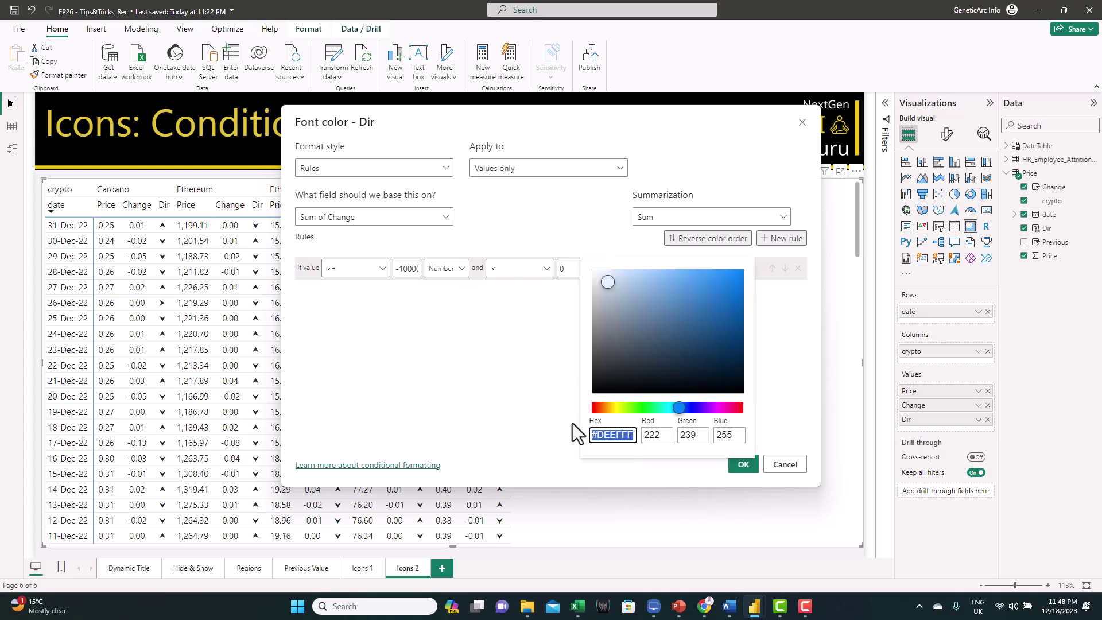
{"action": "left_click", "coordinate": [601, 408]}
{"action": "left_click", "coordinate": [594, 408]}
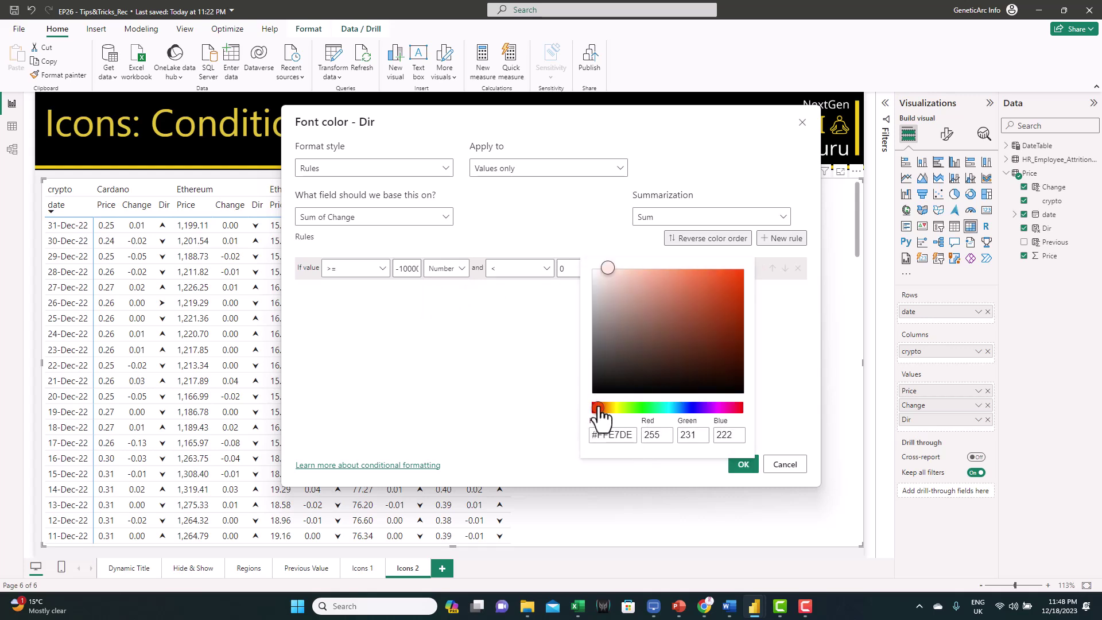
{"action": "left_click", "coordinate": [722, 286]}
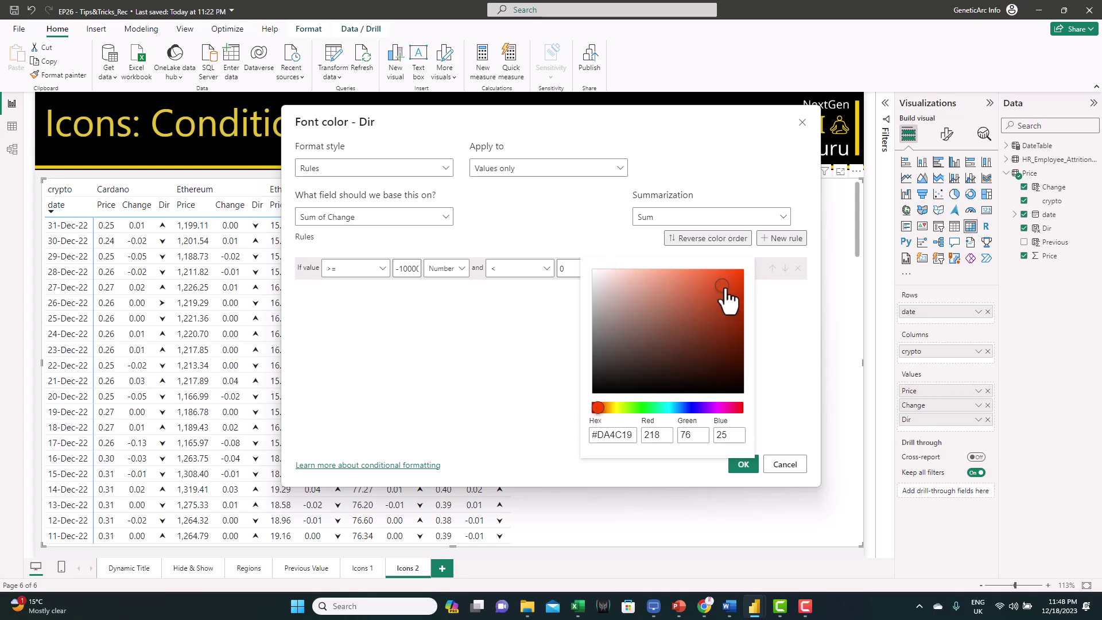
{"action": "left_click", "coordinate": [780, 323]}
Add a second font color rule for values equal to the Number 0, colored black
{"action": "left_click", "coordinate": [781, 238]}
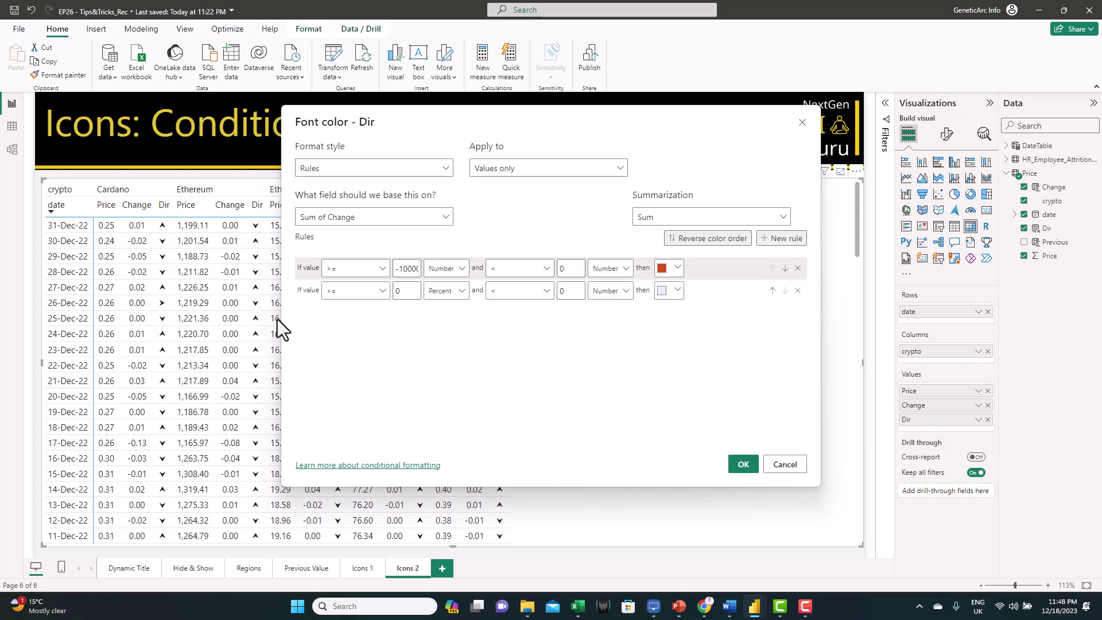
{"action": "left_click", "coordinate": [354, 298]}
{"action": "left_click", "coordinate": [351, 349]}
{"action": "left_click", "coordinate": [440, 298]}
{"action": "left_click", "coordinate": [434, 307]}
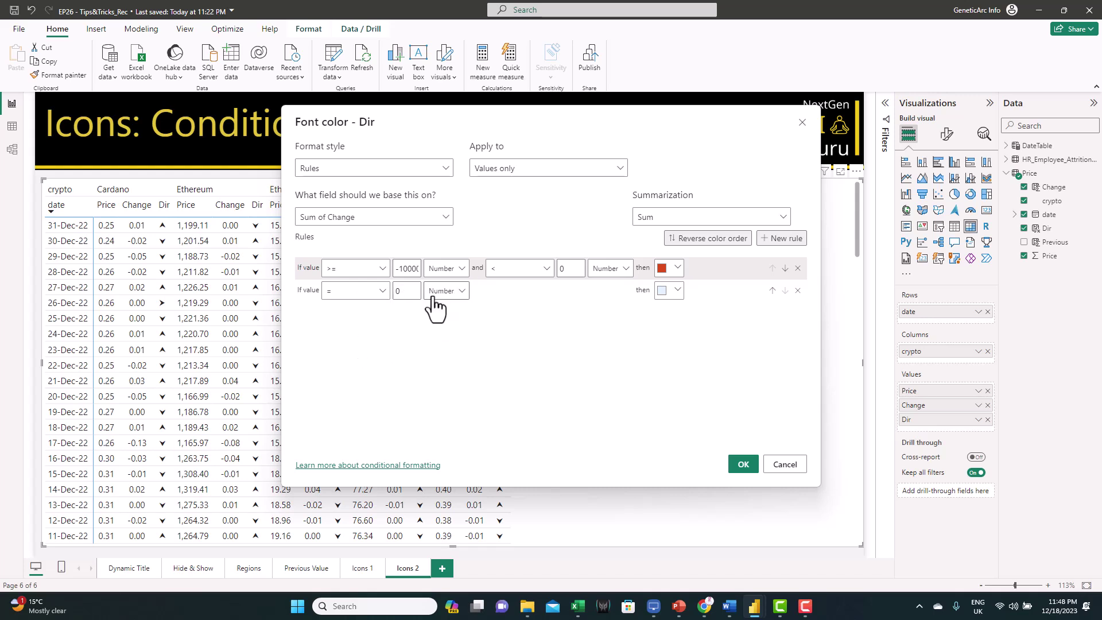
{"action": "left_click", "coordinate": [665, 292]}
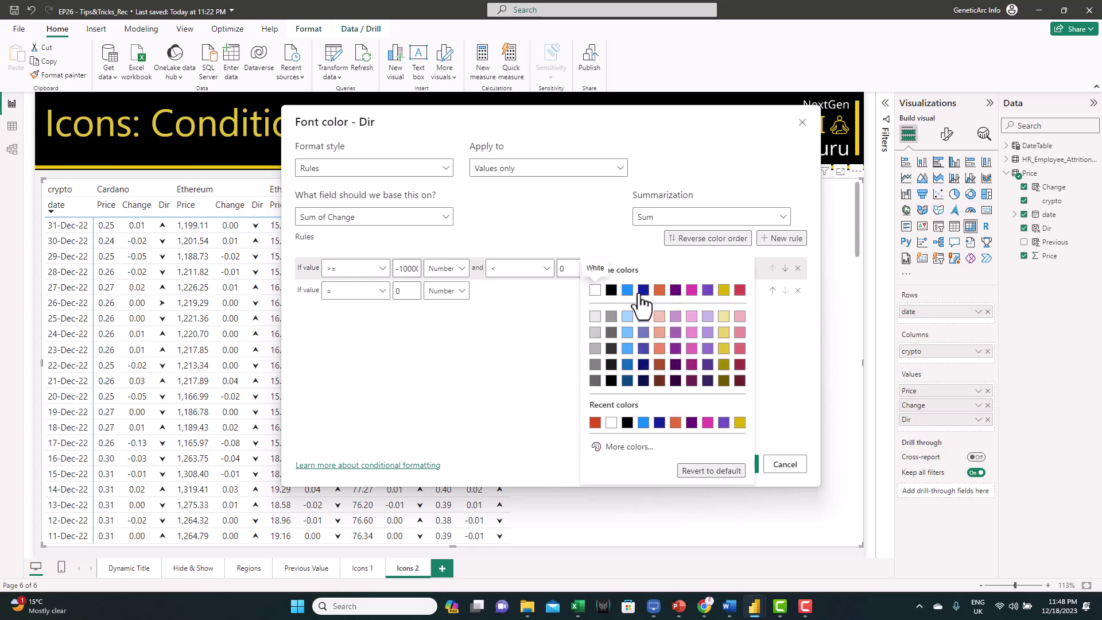
{"action": "left_click", "coordinate": [612, 291]}
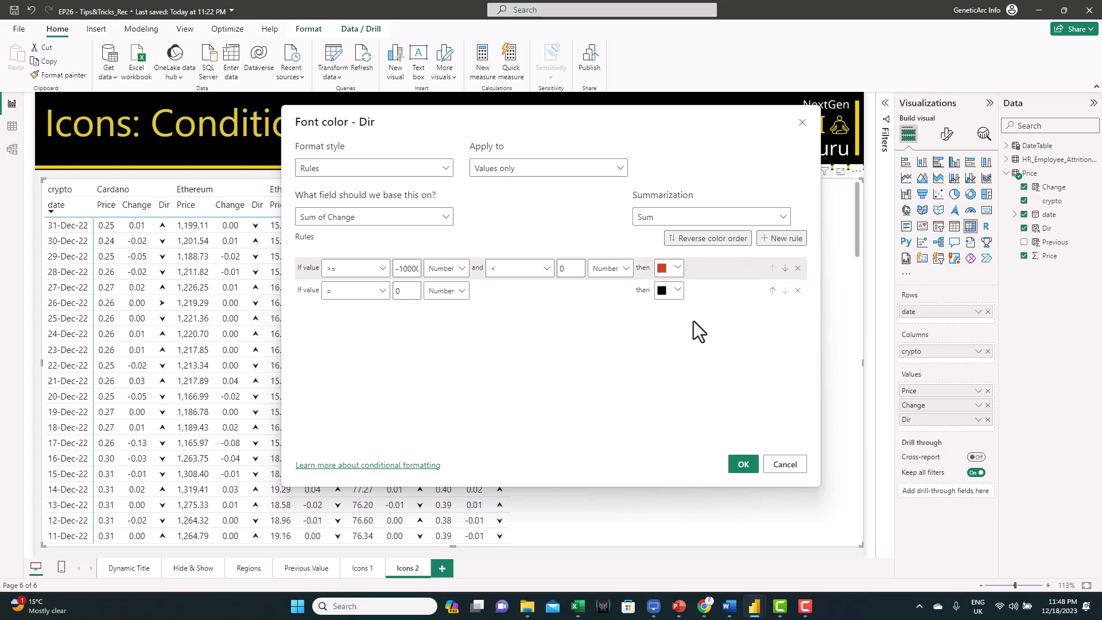
Add a third font color rule for values greater than 0 and less than 100000, both limits as Number
{"action": "left_click", "coordinate": [781, 238]}
{"action": "left_click", "coordinate": [356, 314]}
{"action": "left_click", "coordinate": [357, 333]}
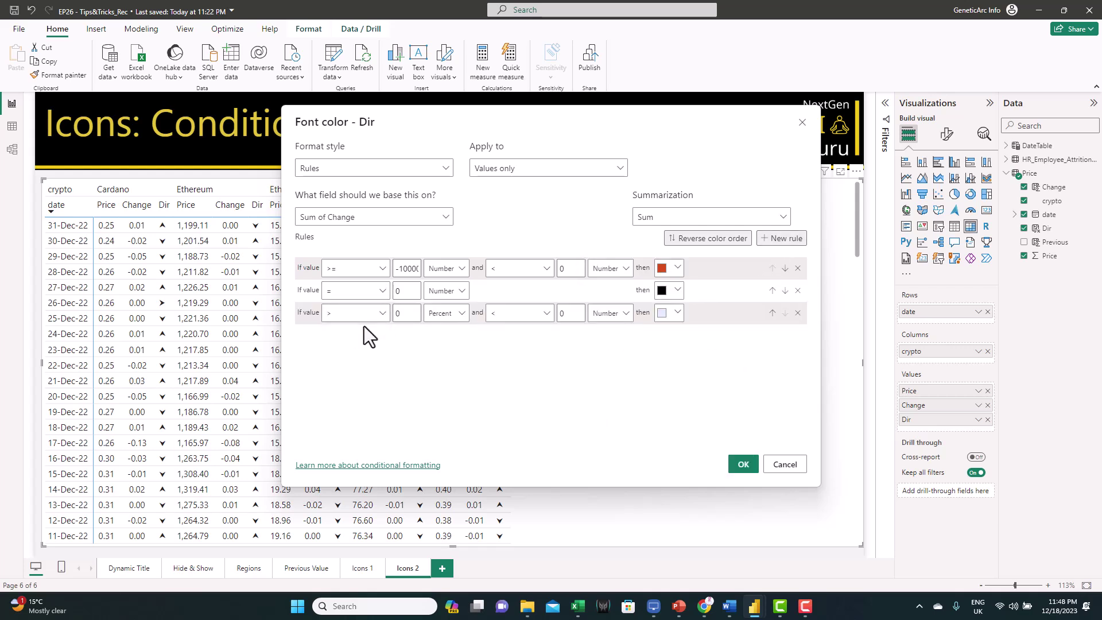
{"action": "left_click", "coordinate": [446, 313]}
{"action": "left_click", "coordinate": [444, 334]}
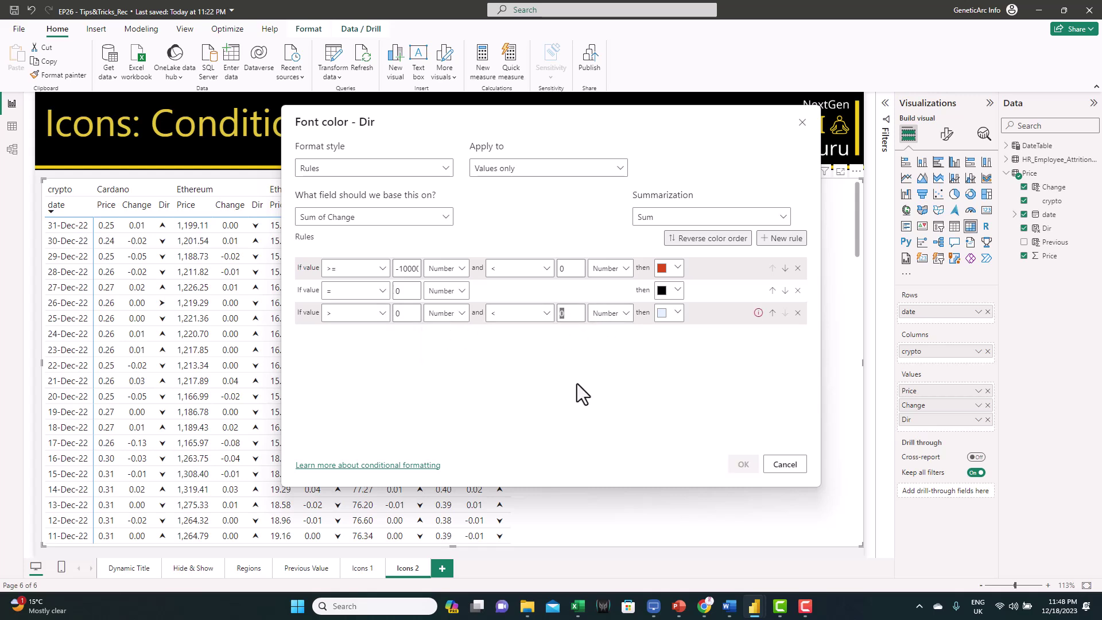
{"action": "type", "text": "100000"}
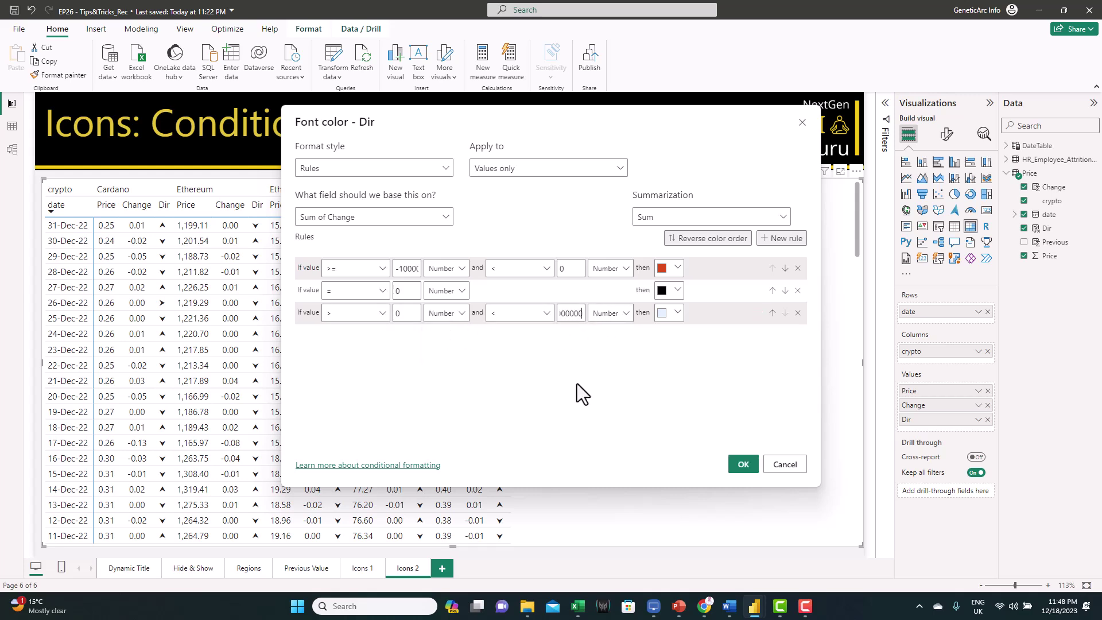
Give the third rule a custom bright green and apply the font color rules to the Dir values
{"action": "left_click", "coordinate": [664, 315]}
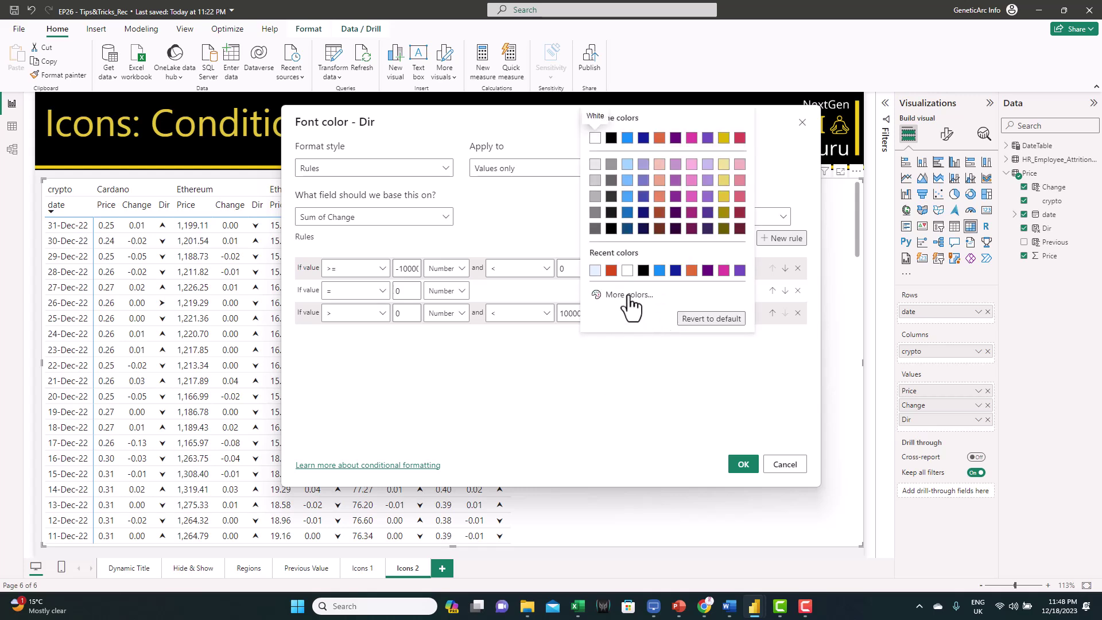
{"action": "left_click", "coordinate": [628, 295]}
{"action": "left_click", "coordinate": [639, 255]}
{"action": "left_click", "coordinate": [702, 139]}
{"action": "left_click", "coordinate": [729, 381]}
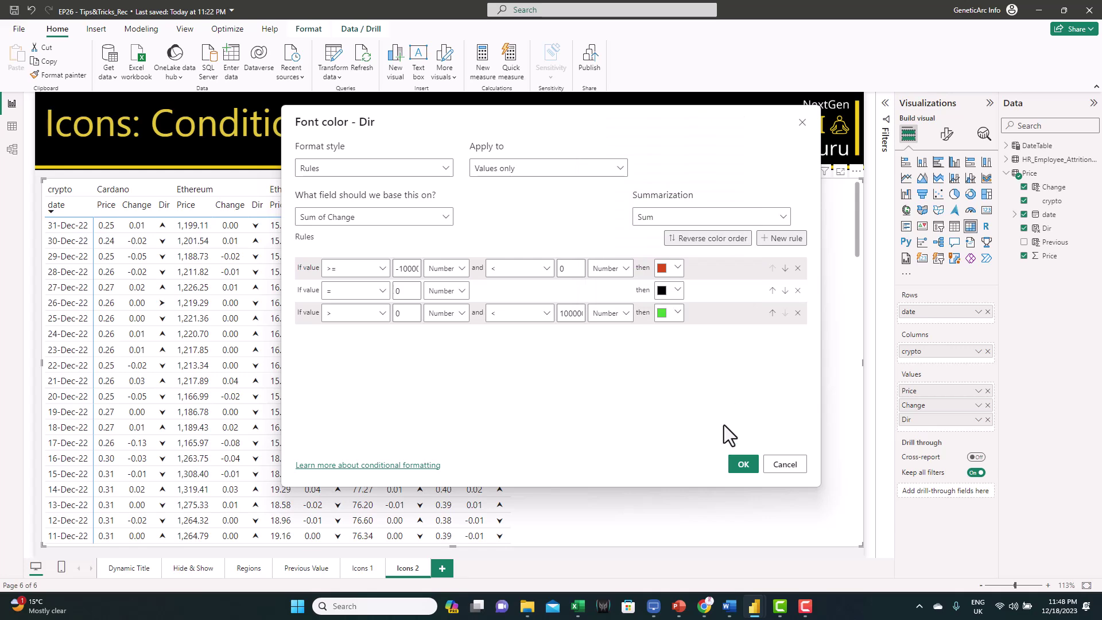
{"action": "left_click", "coordinate": [740, 464]}
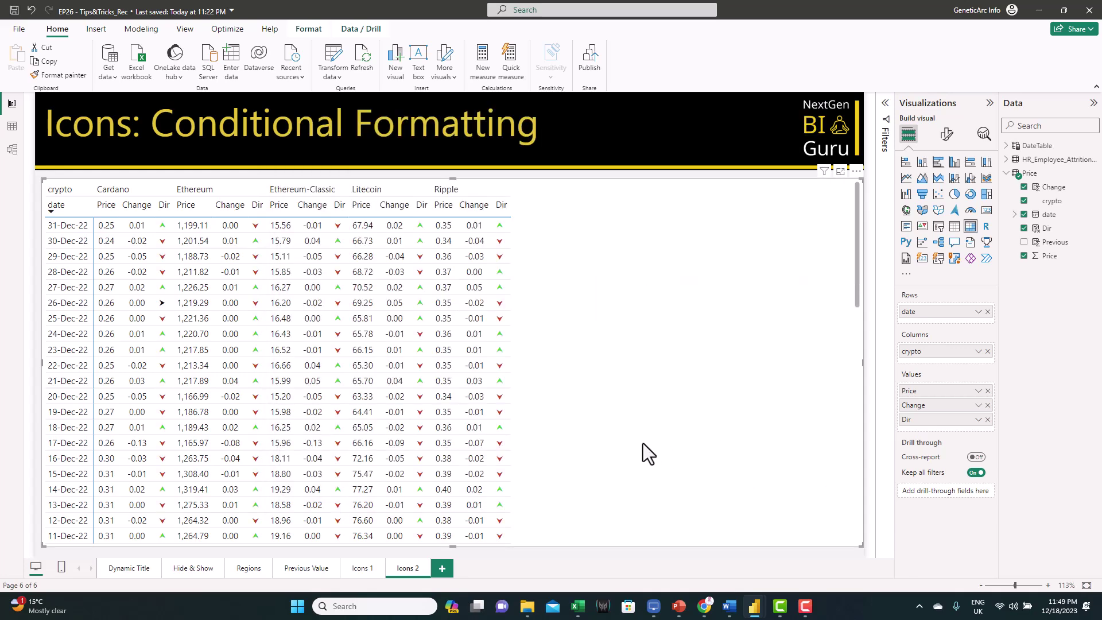